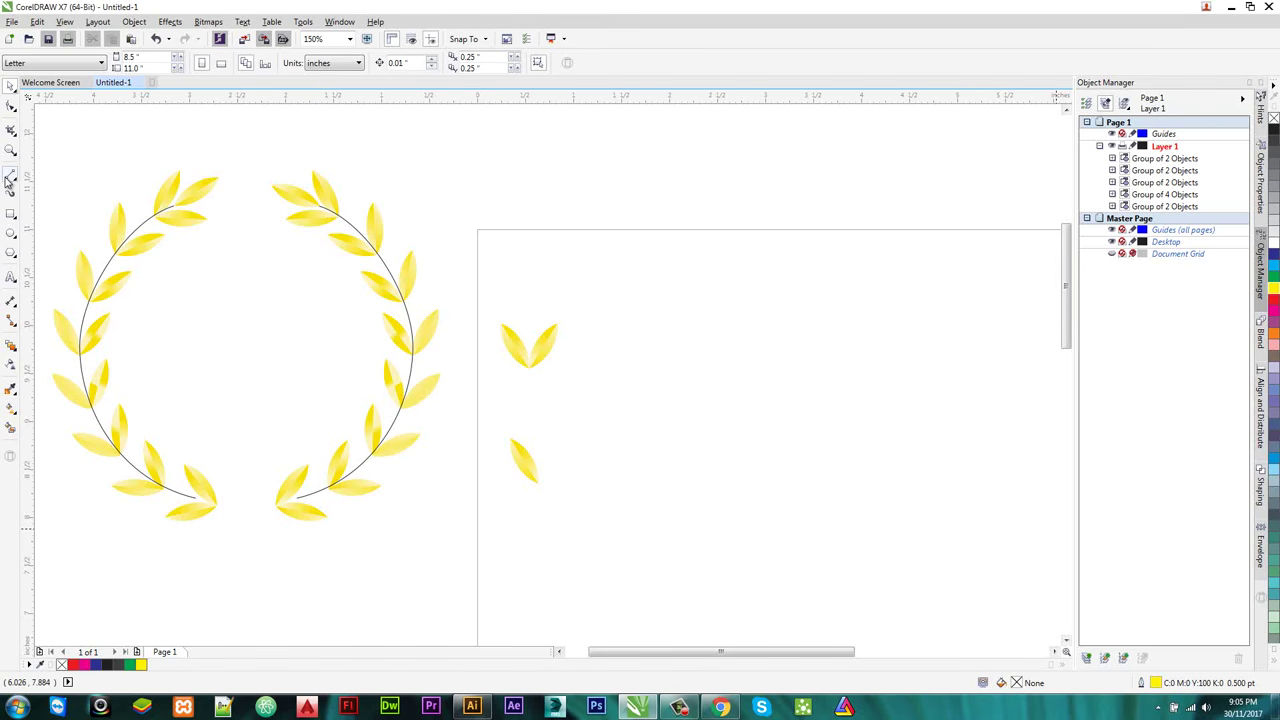
# Step: Draw a two-node Pen curve from the left stem's bottom up to the wreath's top
pyautogui.click(10, 178)
pyautogui.click(50, 218)
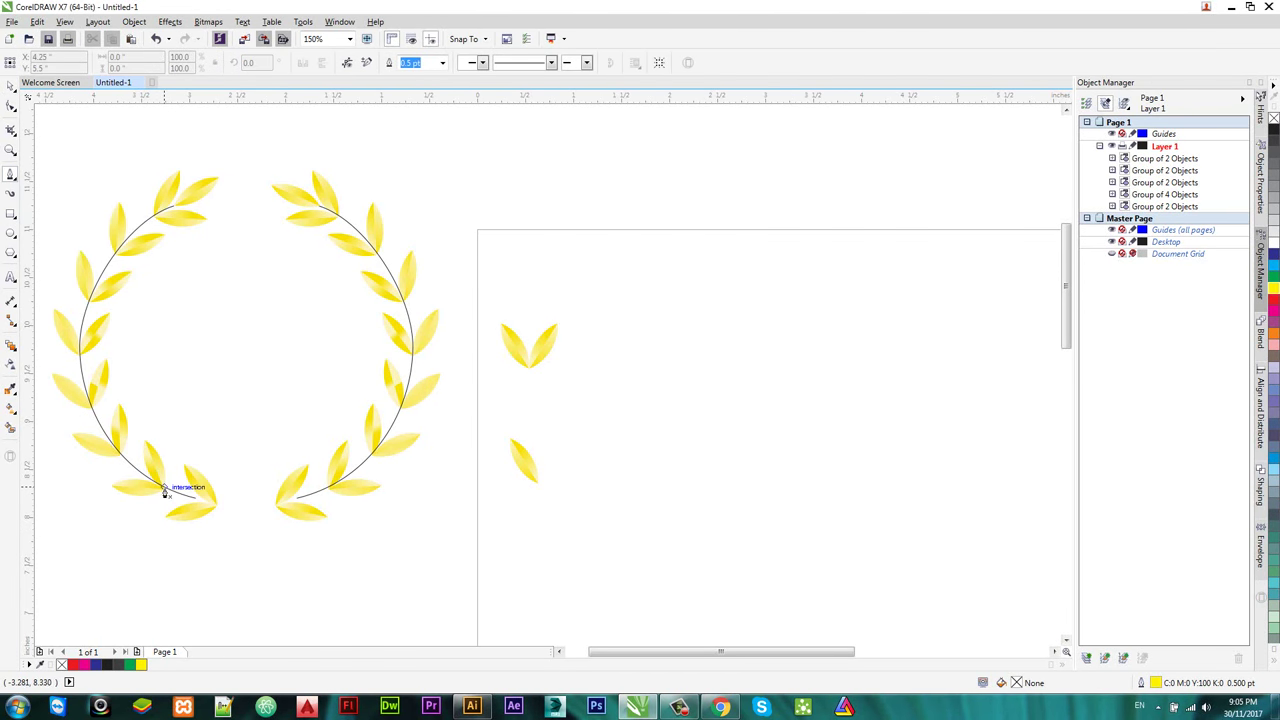
pyautogui.click(196, 499)
pyautogui.moveTo(173, 211); pyautogui.dragTo(343, 123)
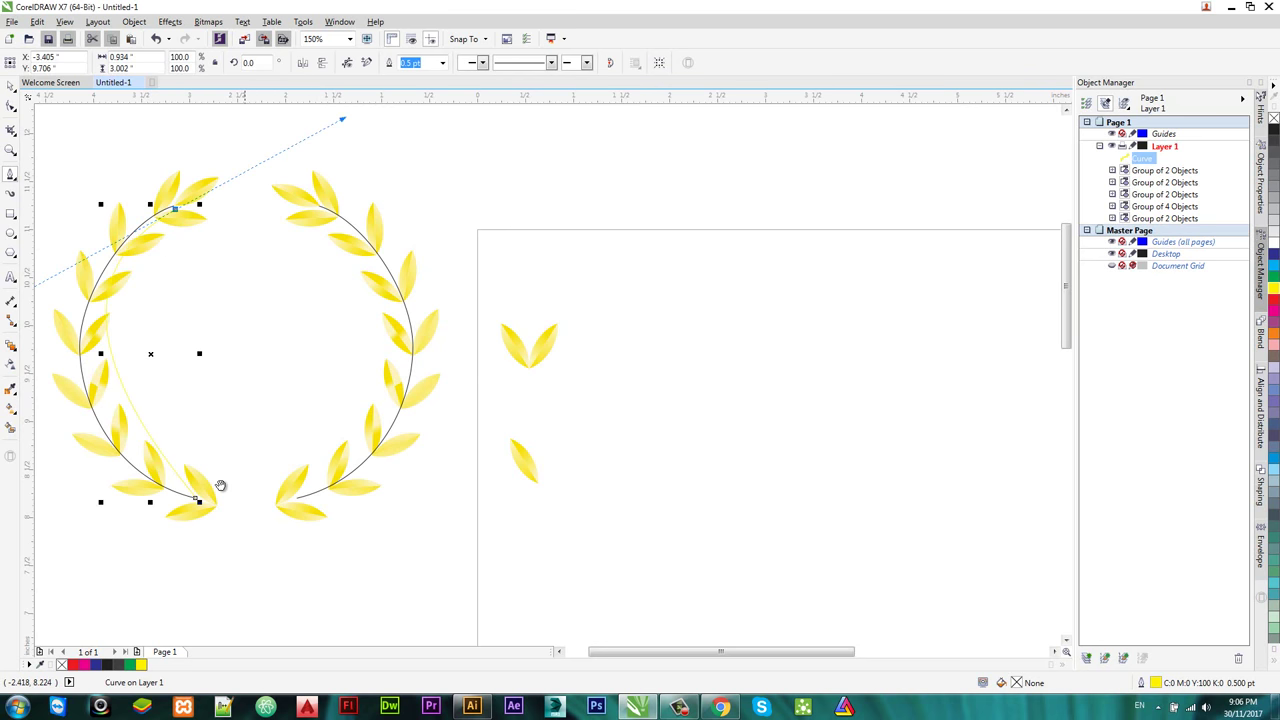
pyautogui.press('h')
pyautogui.moveTo(157, 414); pyautogui.dragTo(346, 420)
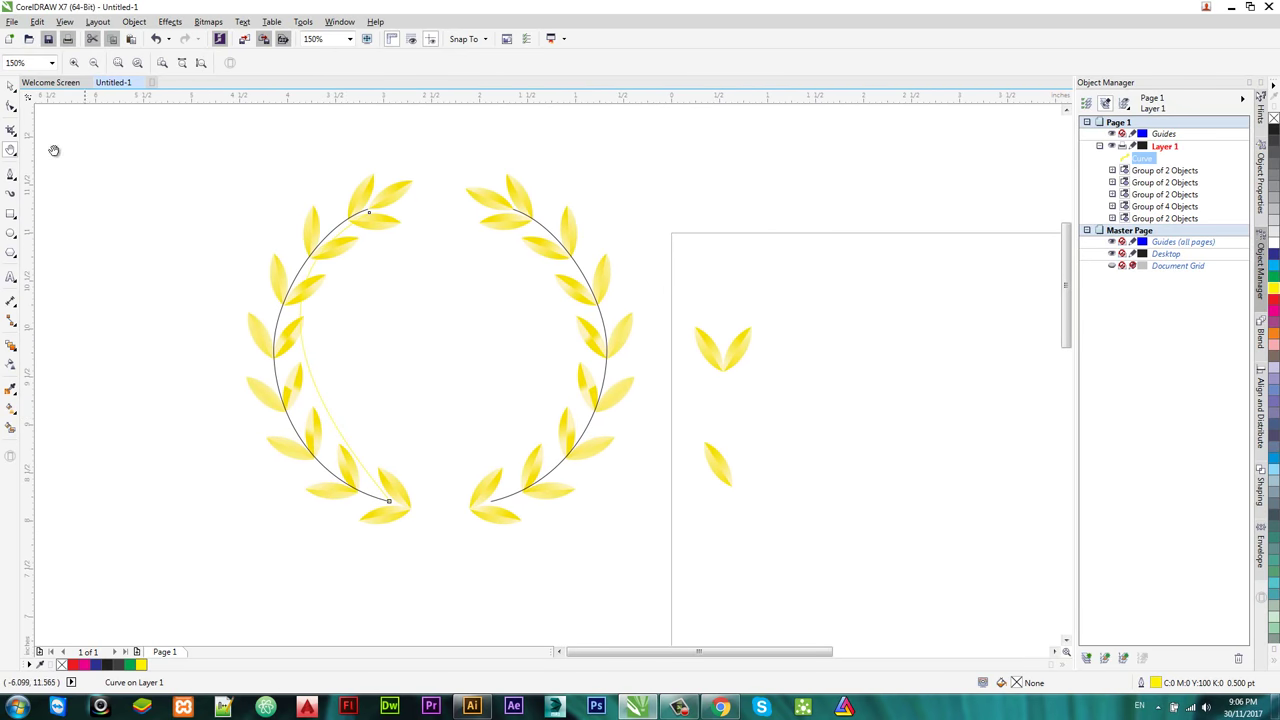
# Step: Reshape the curve's top and bottom nodes so it bends inward along the stem
pyautogui.click(9, 87)
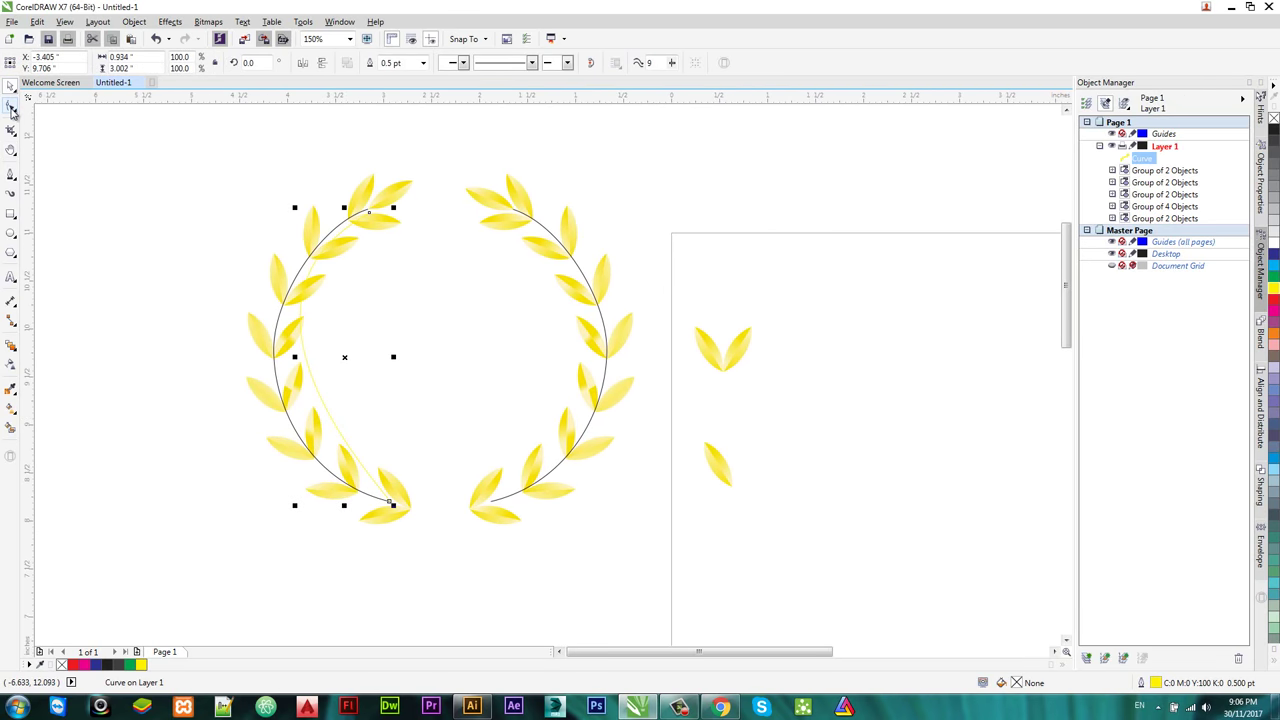
pyautogui.click(11, 106)
pyautogui.click(369, 214)
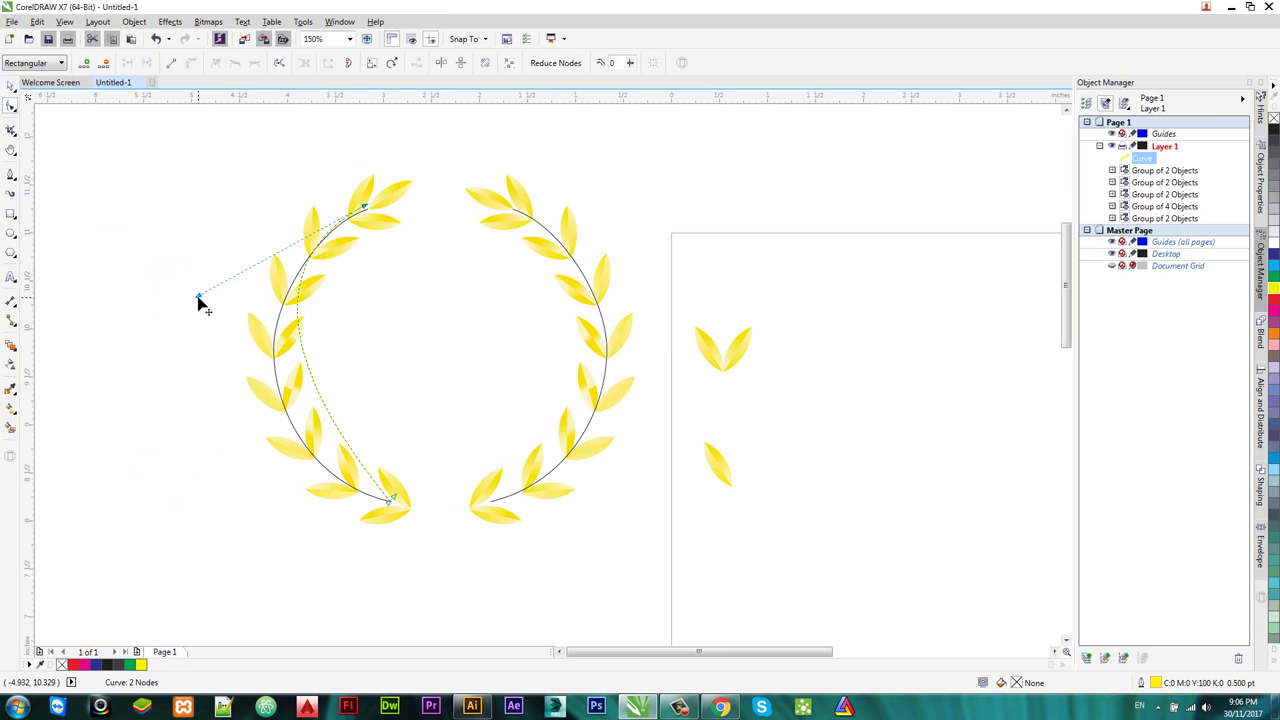
pyautogui.moveTo(199, 297); pyautogui.dragTo(157, 371)
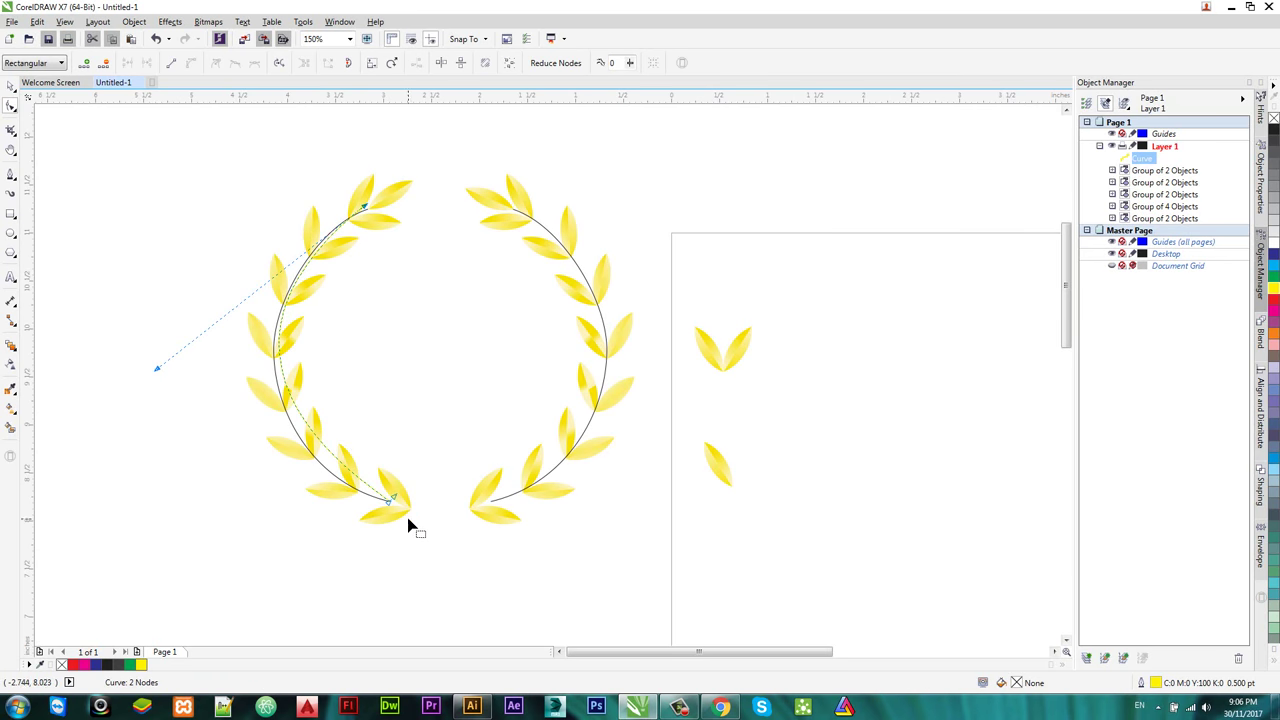
pyautogui.click(380, 505)
pyautogui.moveTo(397, 502)
pyautogui.mouseDown()
pyautogui.moveTo(357, 487)
pyautogui.moveTo(363, 514)
pyautogui.mouseUp()
pyautogui.moveTo(157, 370)
pyautogui.mouseDown()
pyautogui.moveTo(171, 343)
pyautogui.moveTo(160, 356)
pyautogui.mouseUp()
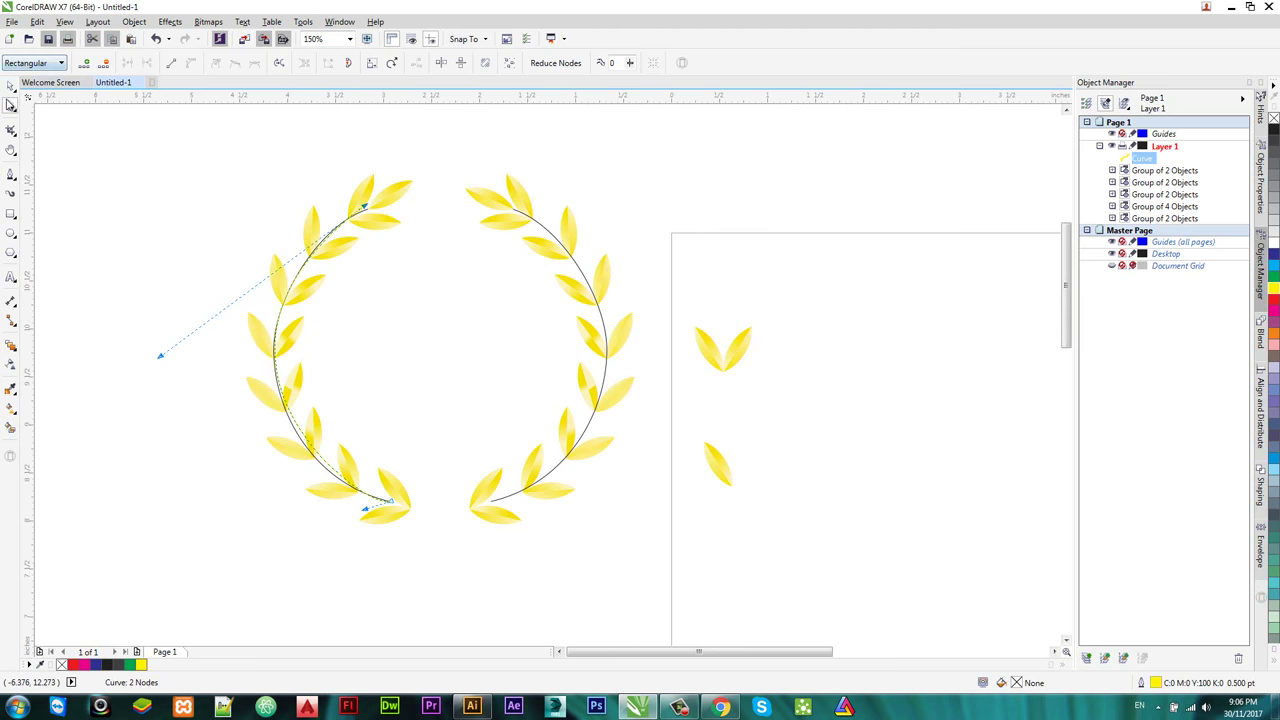
# Step: Move the curve to the right side of the page with a dark blue-grey outline
pyautogui.click(10, 88)
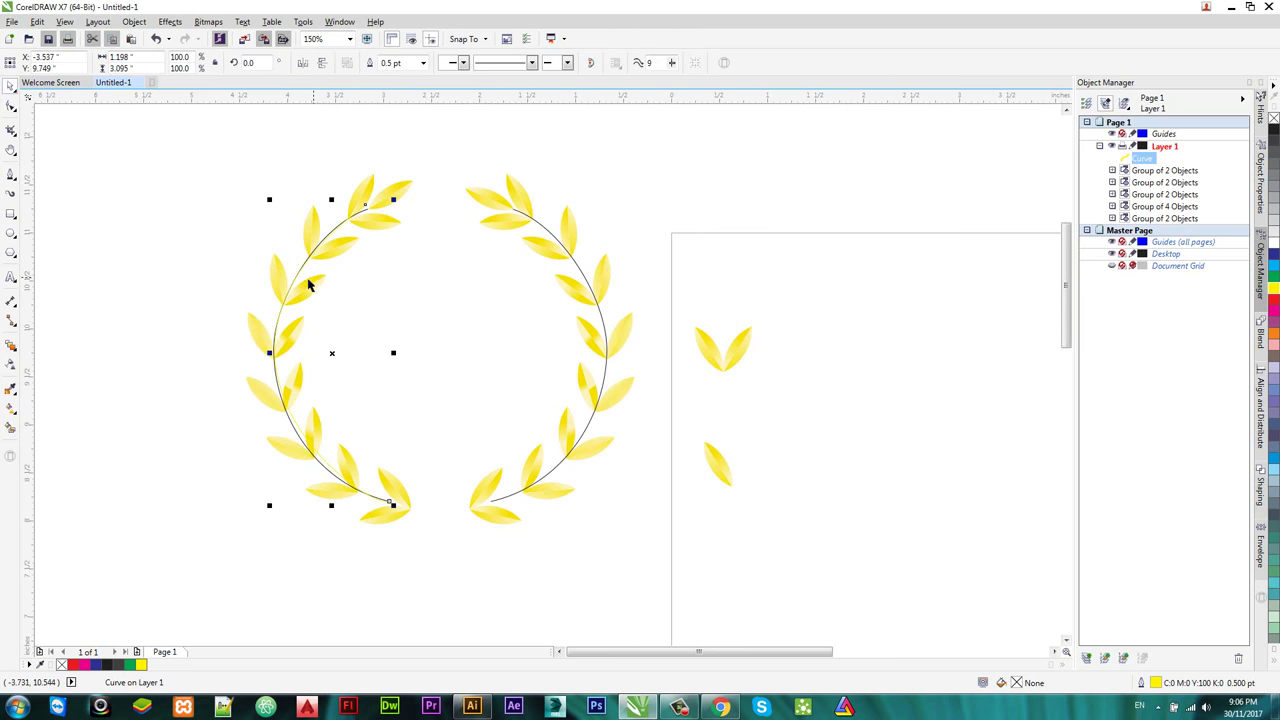
pyautogui.moveTo(296, 279); pyautogui.dragTo(810, 266)
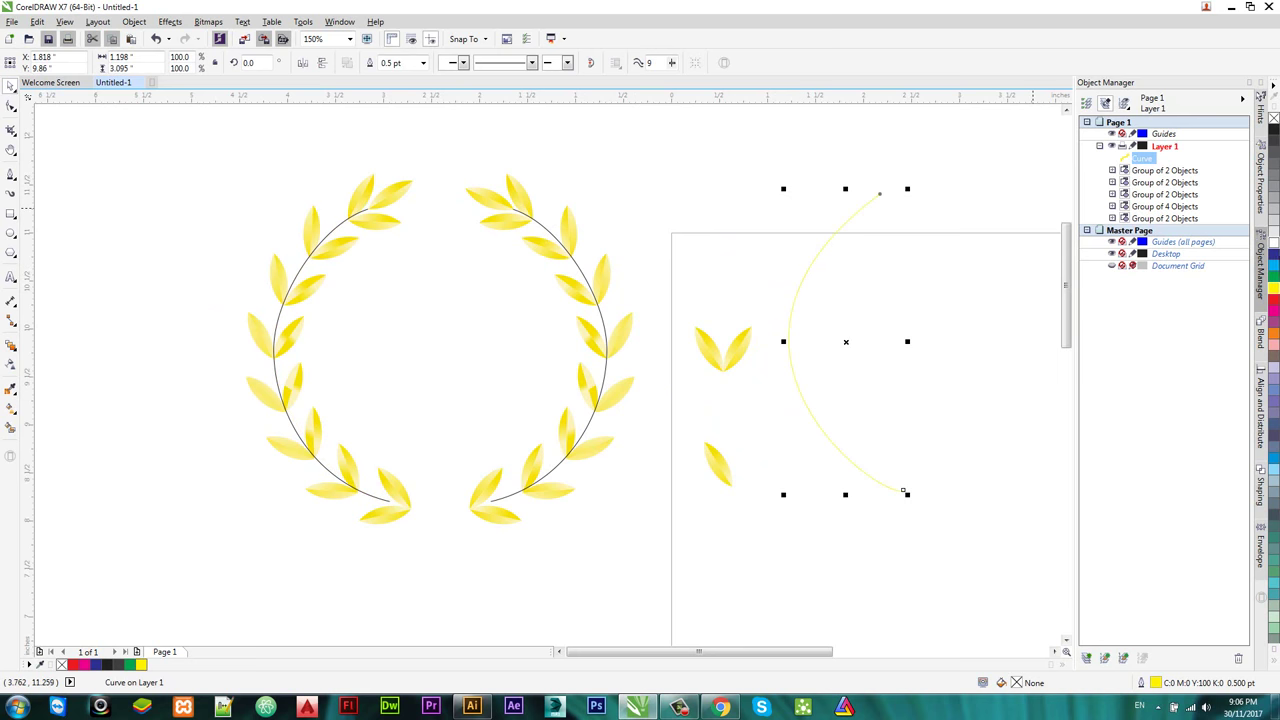
pyautogui.rightClick(1273, 258)
pyautogui.click(731, 218)
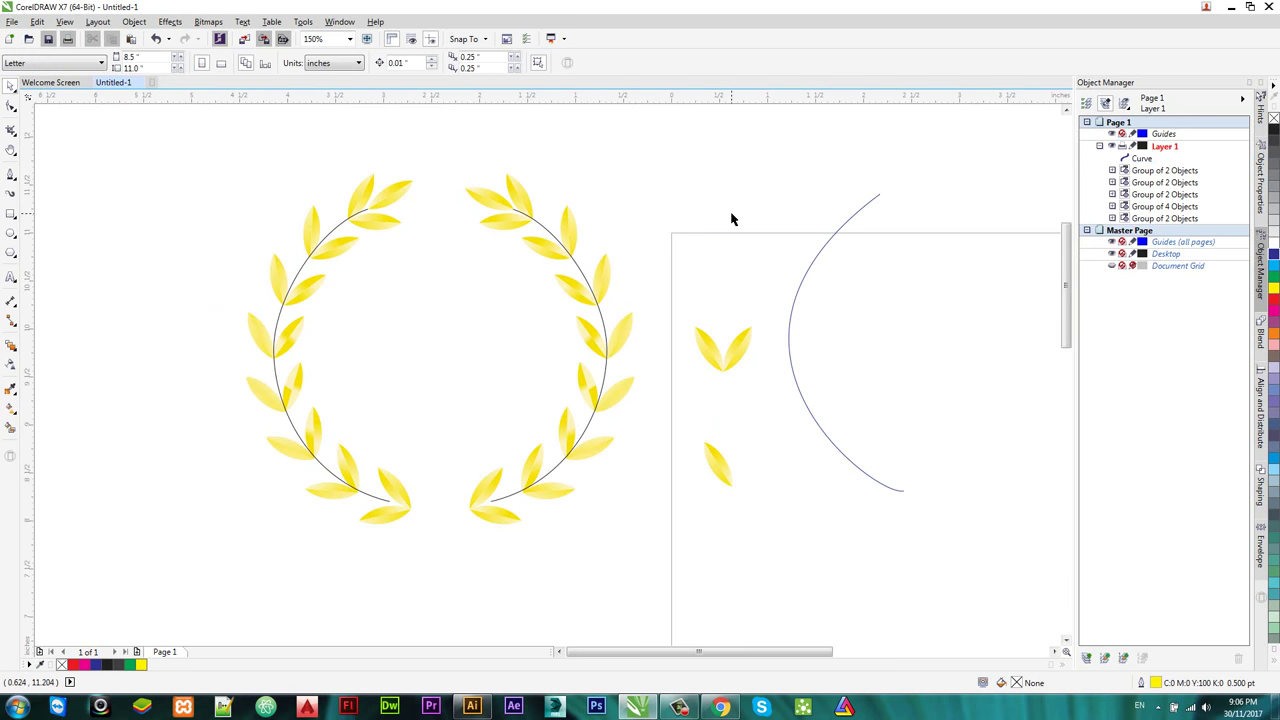
# Step: Adjust the curve's top and bottom node handles into a wide arc bowing leftward
pyautogui.click(868, 212)
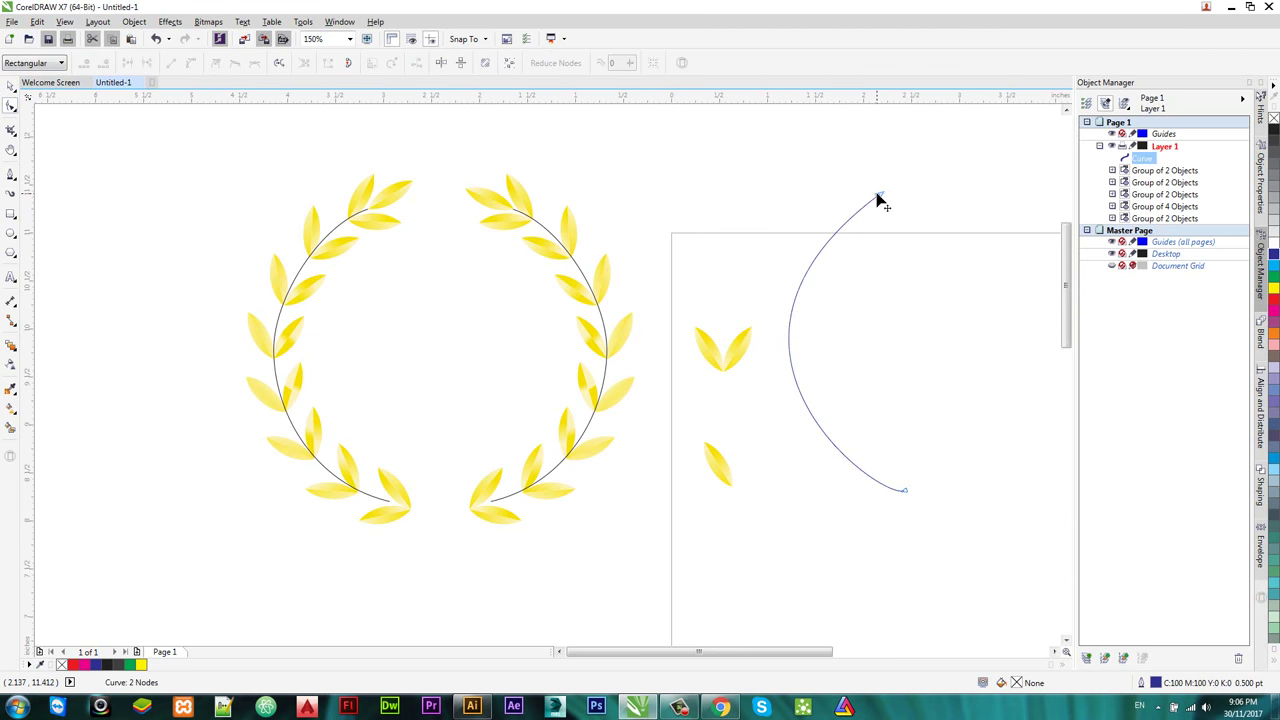
pyautogui.click(879, 197)
pyautogui.moveTo(675, 345); pyautogui.dragTo(680, 260)
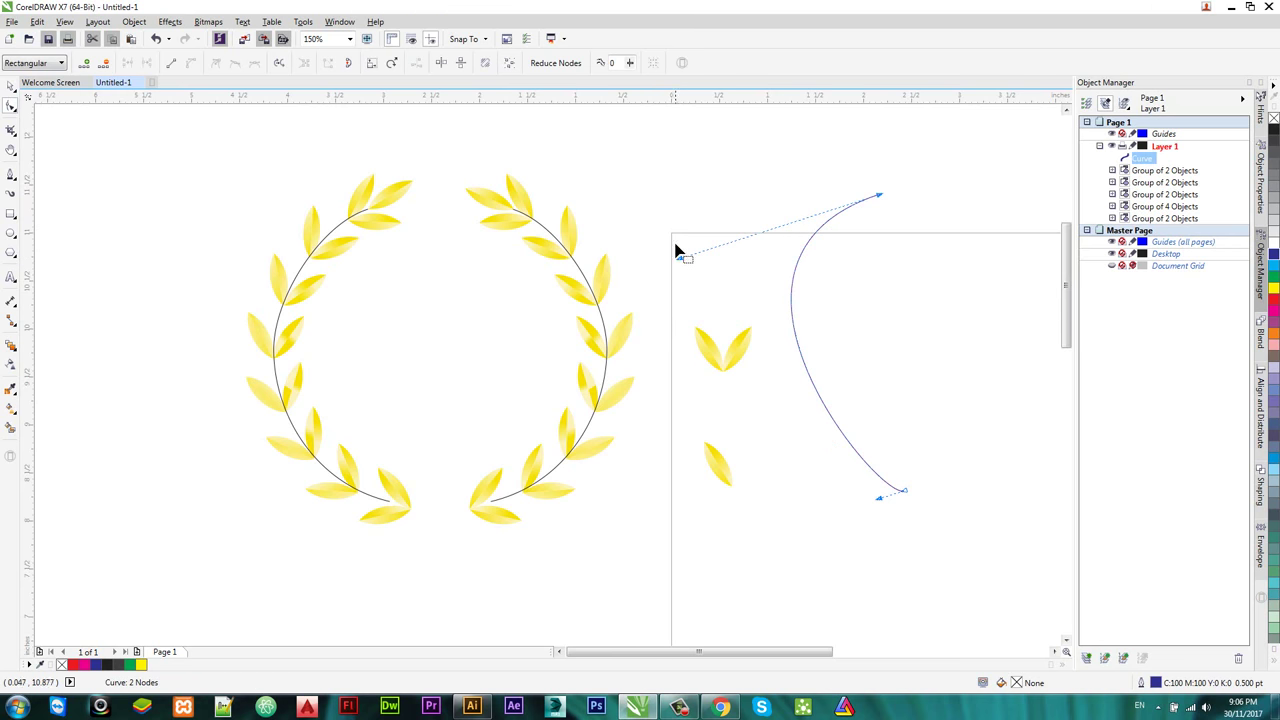
pyautogui.moveTo(680, 262); pyautogui.dragTo(677, 313)
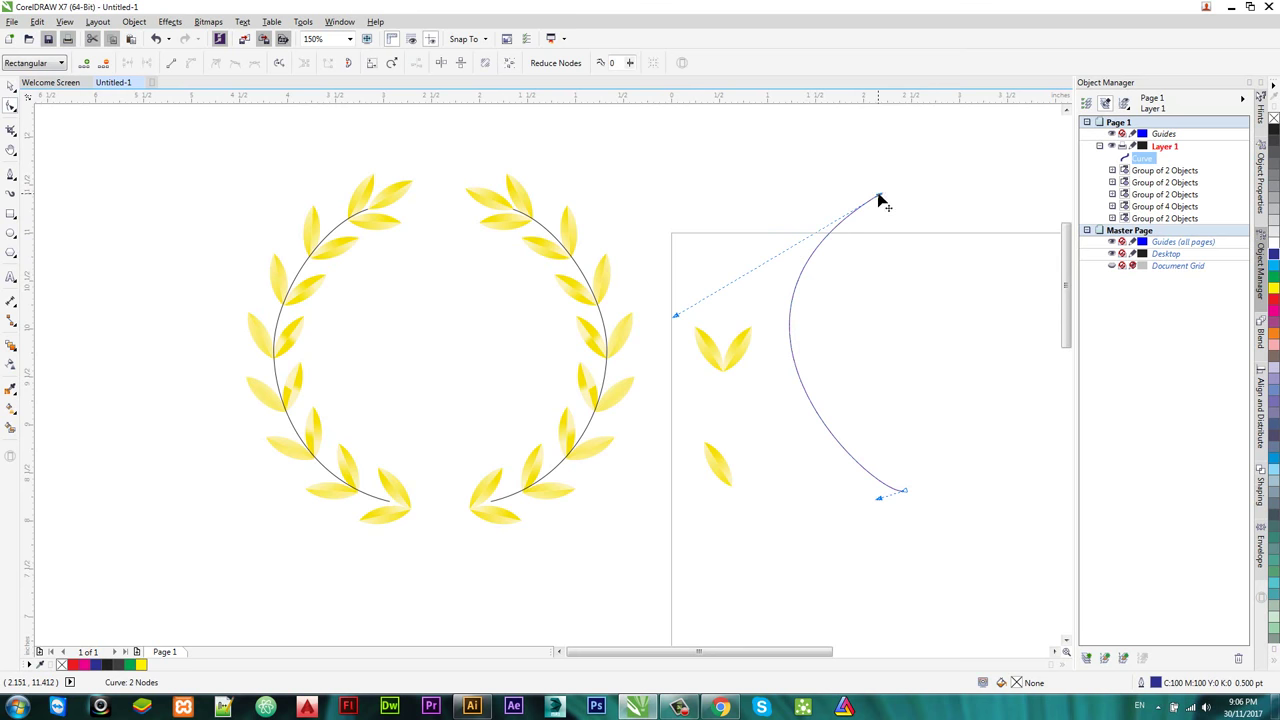
pyautogui.moveTo(879, 199); pyautogui.dragTo(865, 192)
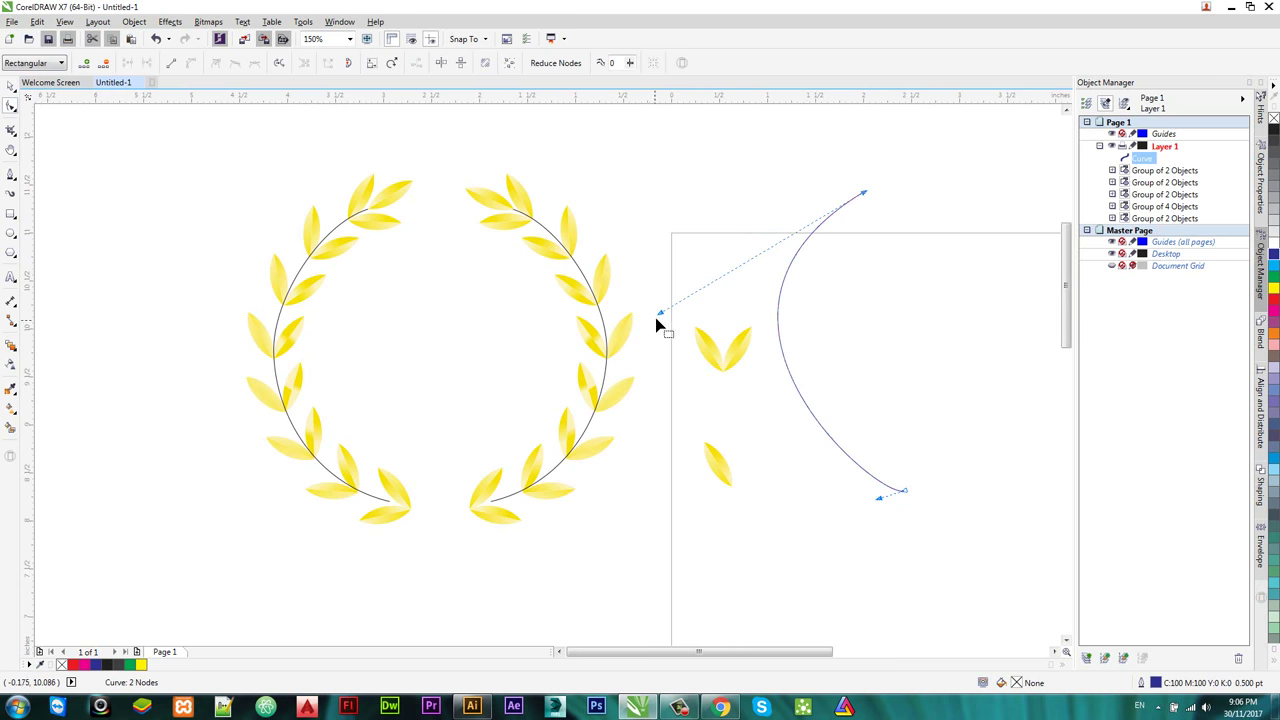
pyautogui.moveTo(660, 314); pyautogui.dragTo(672, 320)
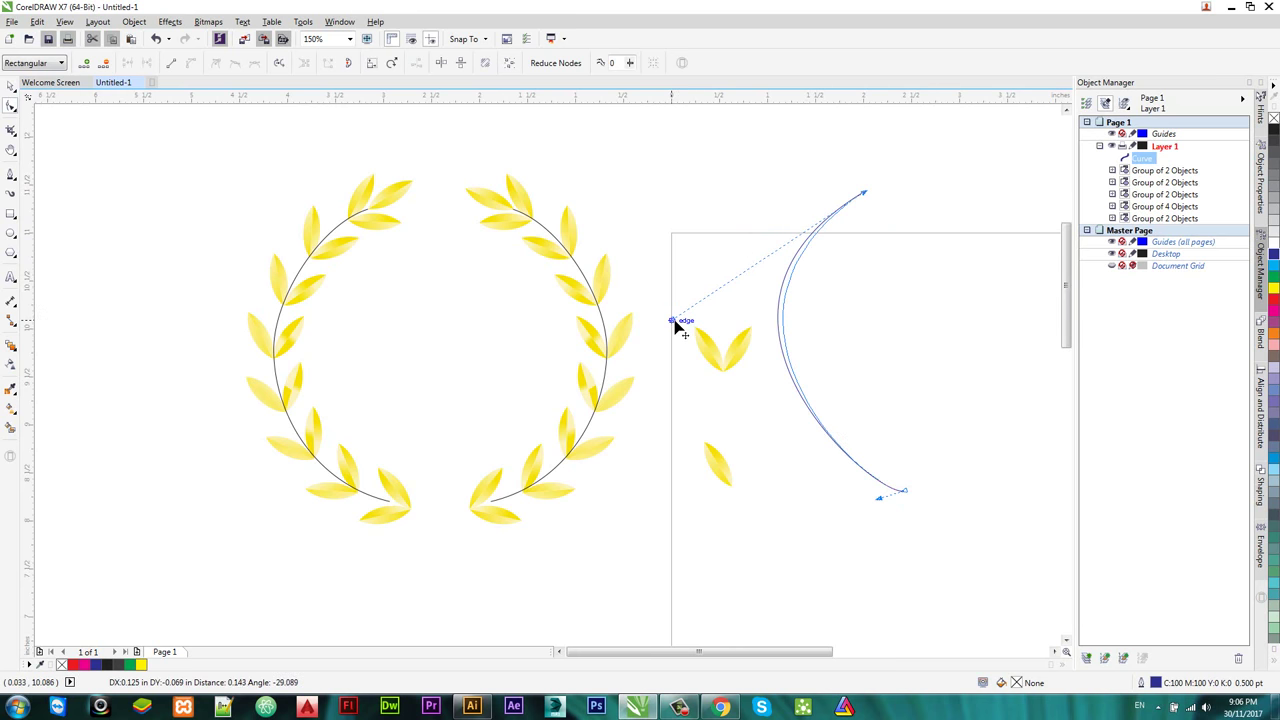
pyautogui.moveTo(879, 501); pyautogui.dragTo(843, 495)
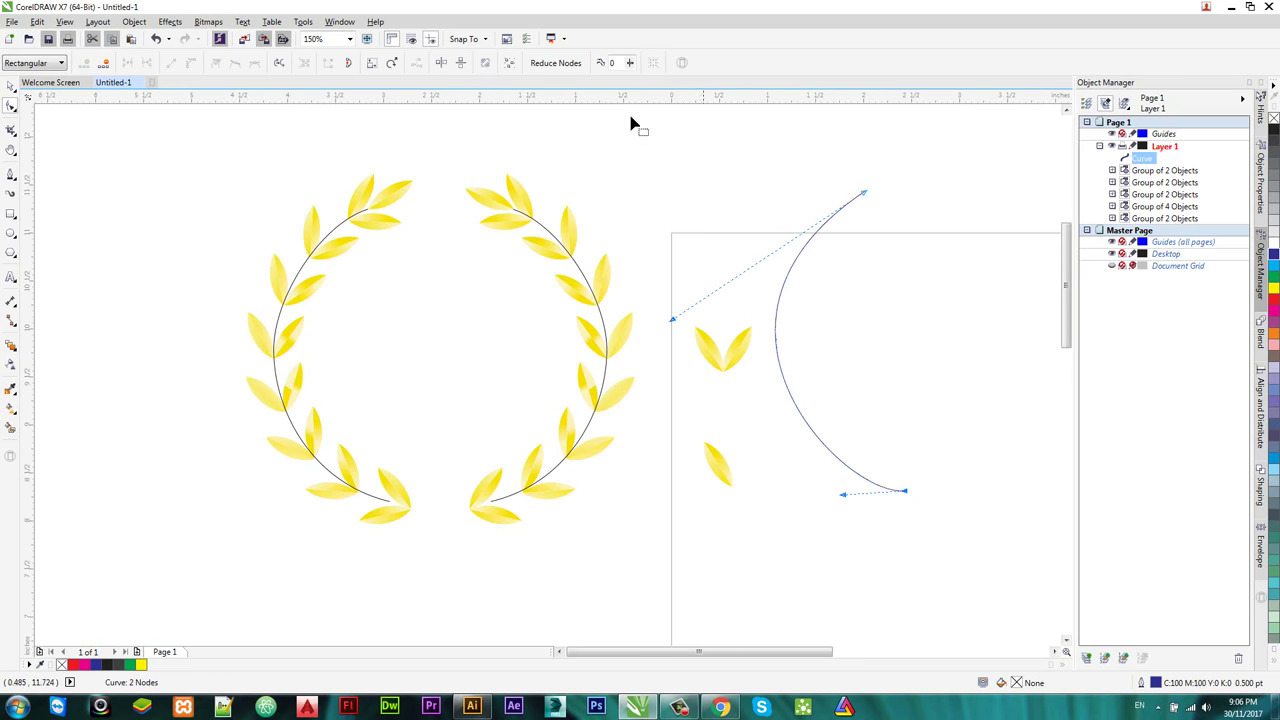
pyautogui.click(10, 88)
# Step: Move the two leaf groups on the right into the wreath centre
pyautogui.click(561, 123)
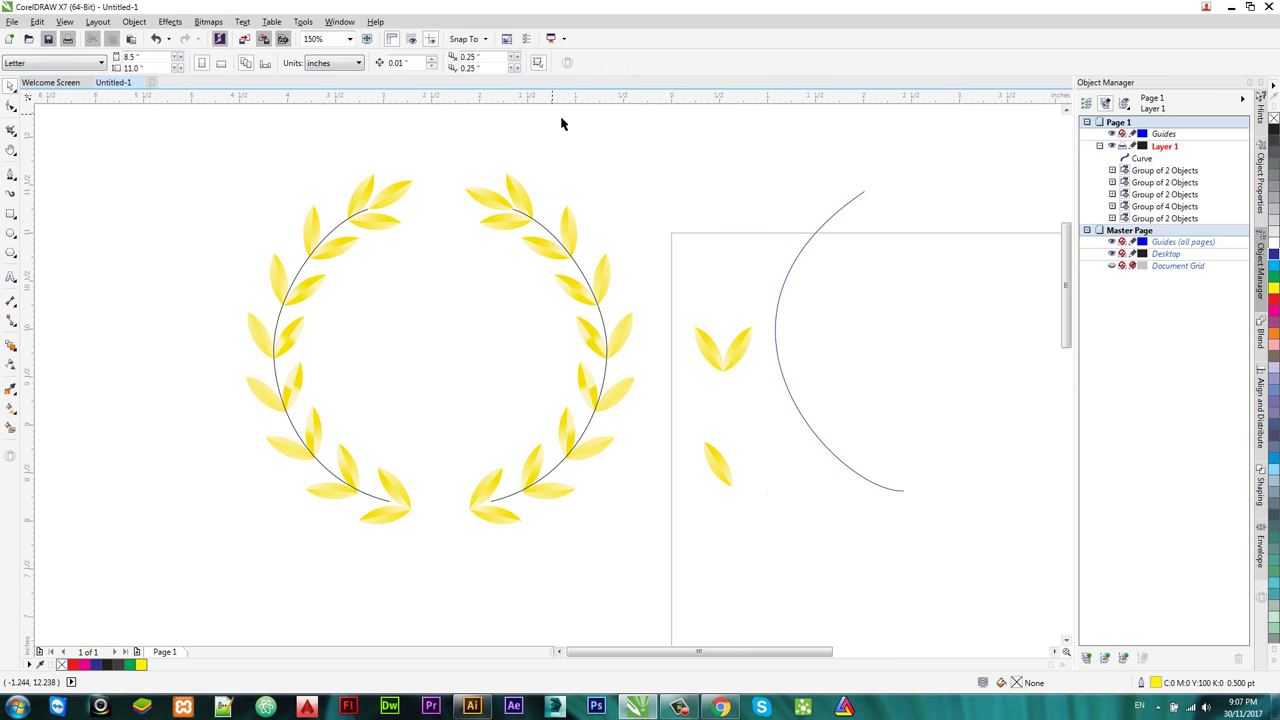
pyautogui.moveTo(664, 290); pyautogui.dragTo(757, 488)
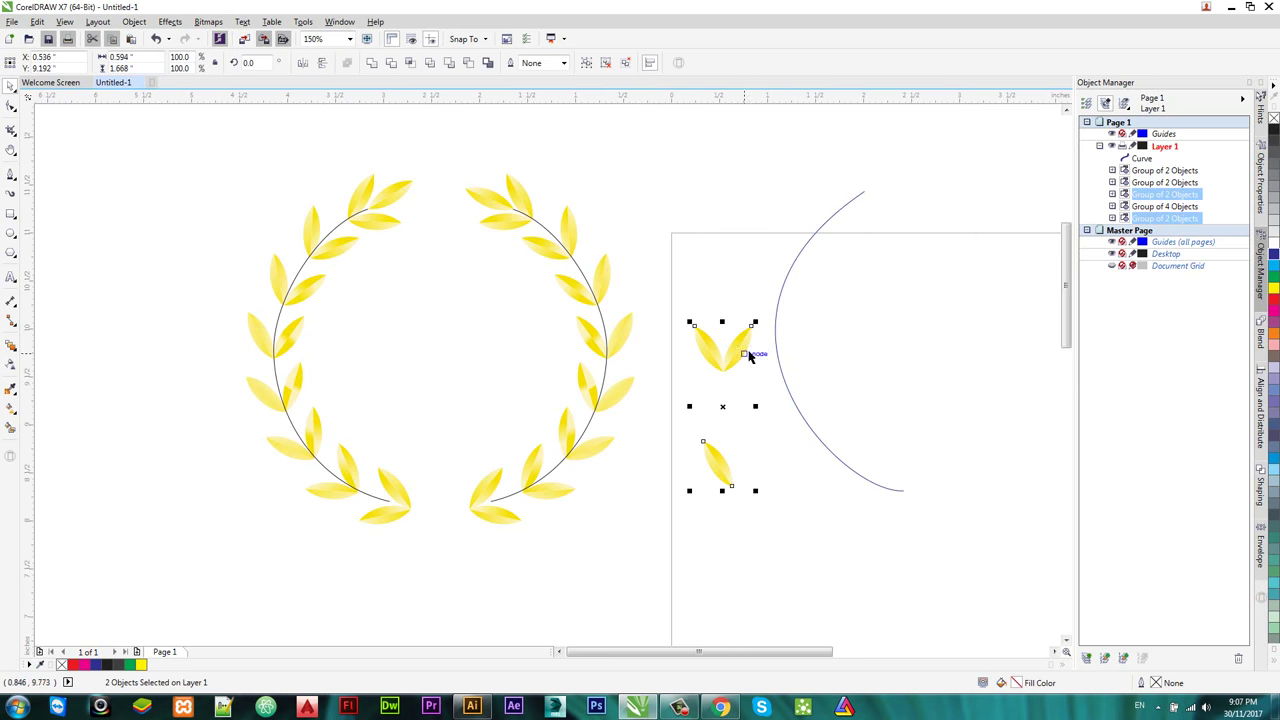
pyautogui.moveTo(745, 350); pyautogui.dragTo(456, 305)
pyautogui.click(671, 179)
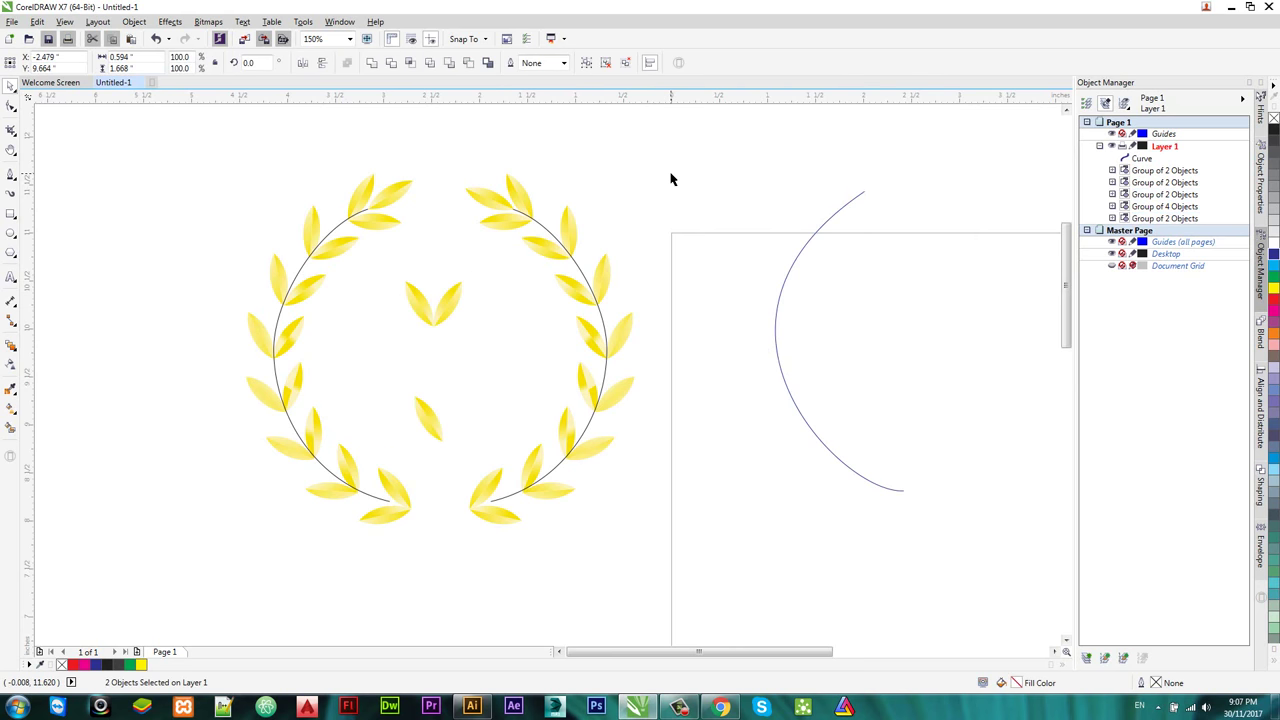
# Step: Draw a tall ellipse and drop an overlapping copy beside it
pyautogui.click(9, 233)
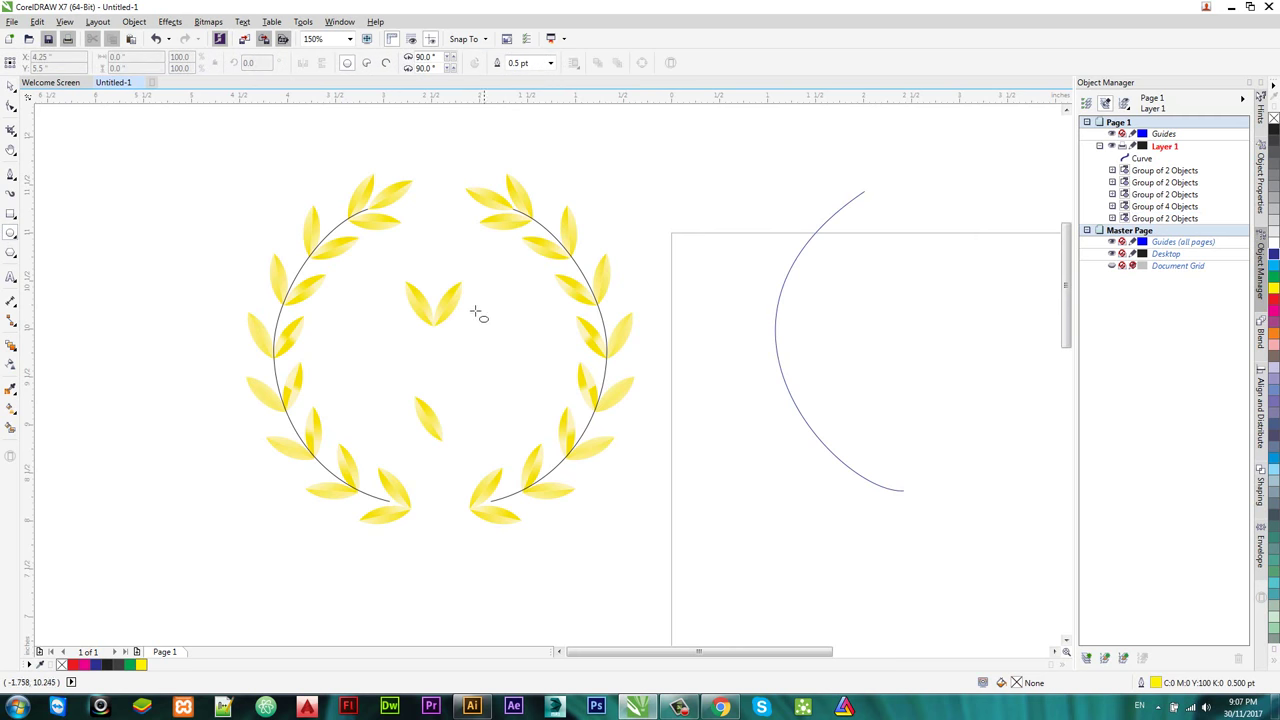
pyautogui.moveTo(707, 296); pyautogui.dragTo(810, 427)
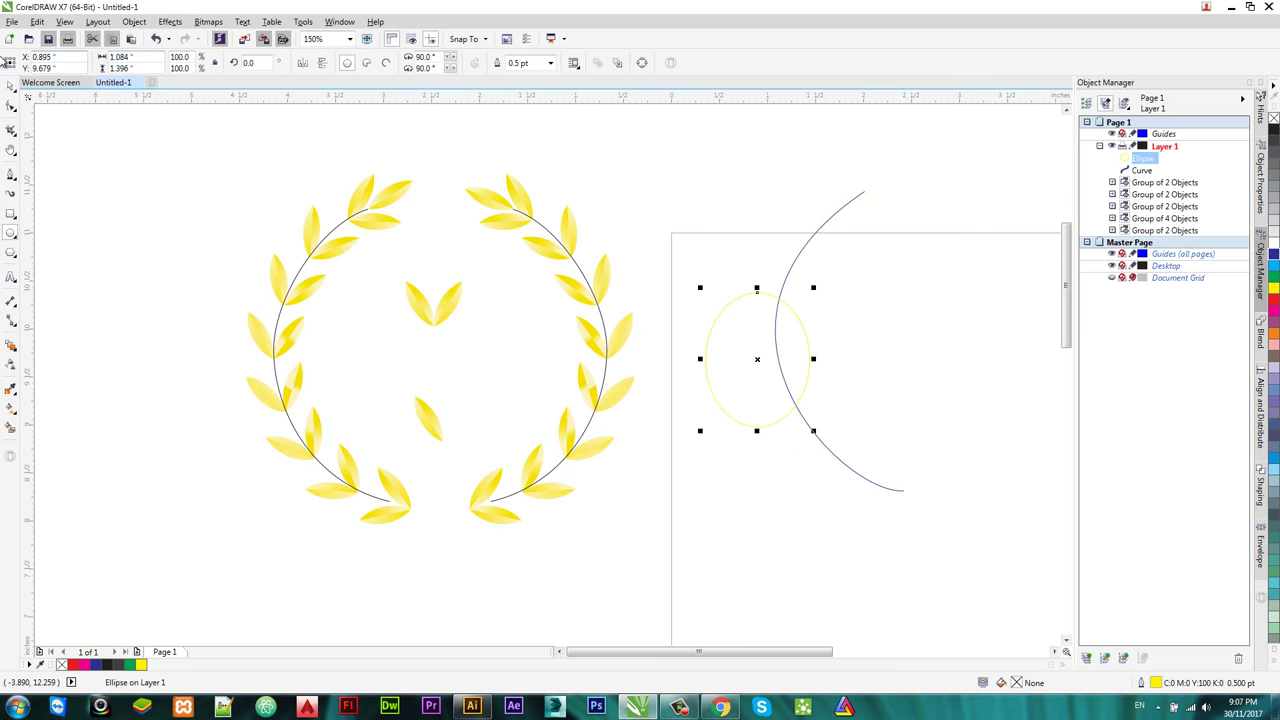
pyautogui.click(12, 89)
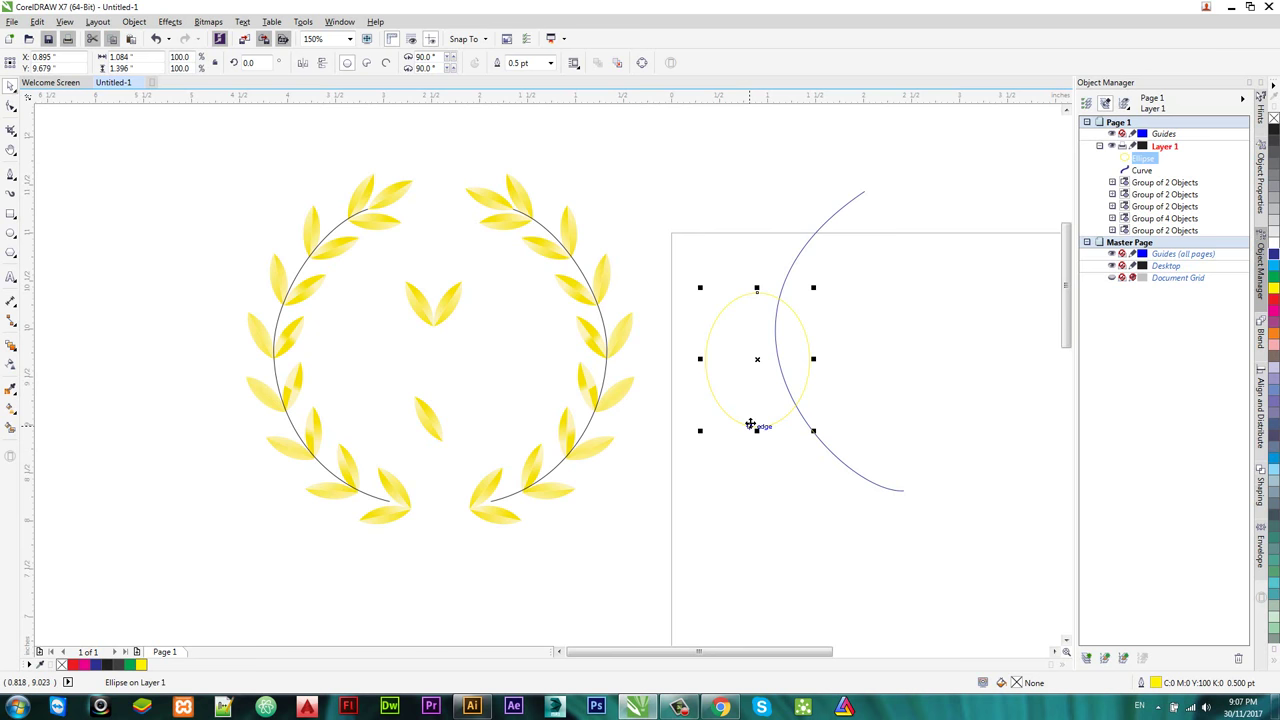
pyautogui.moveTo(750, 425)
pyautogui.mouseDown()
pyautogui.moveTo(662, 251)
pyautogui.moveTo(734, 242)
pyautogui.mouseUp()
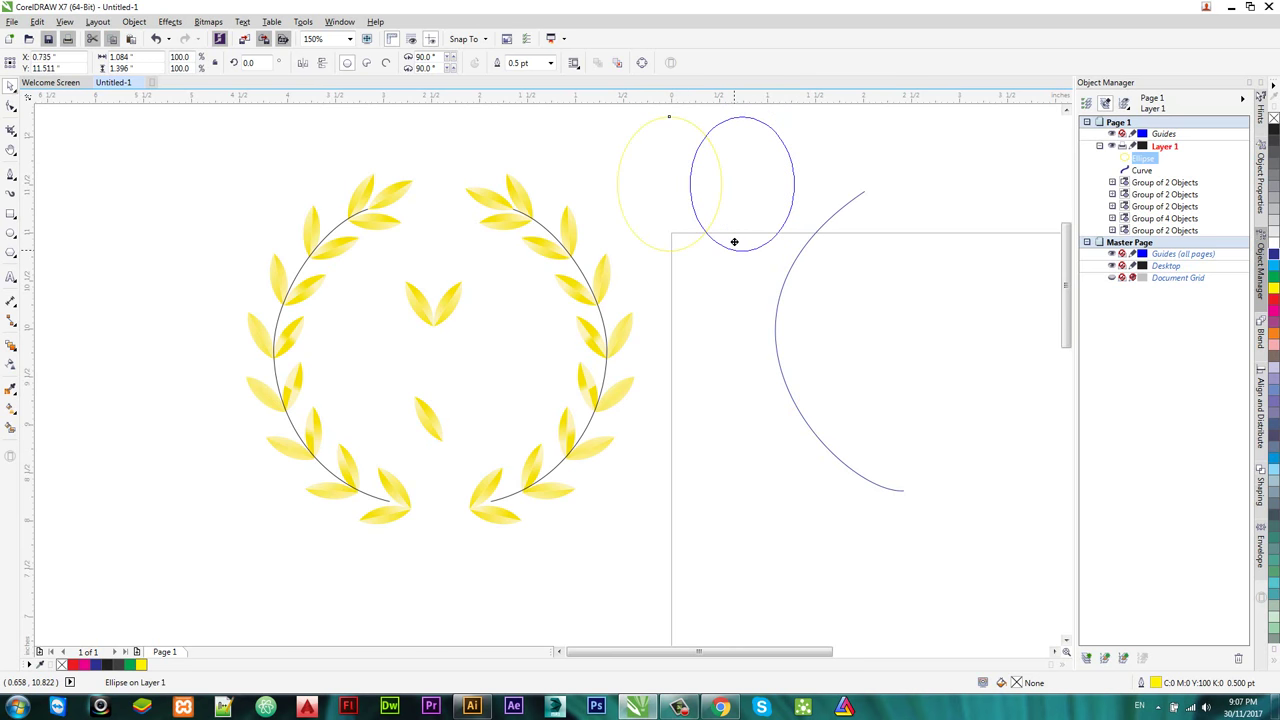
pyautogui.moveTo(734, 242); pyautogui.dragTo(734, 242)
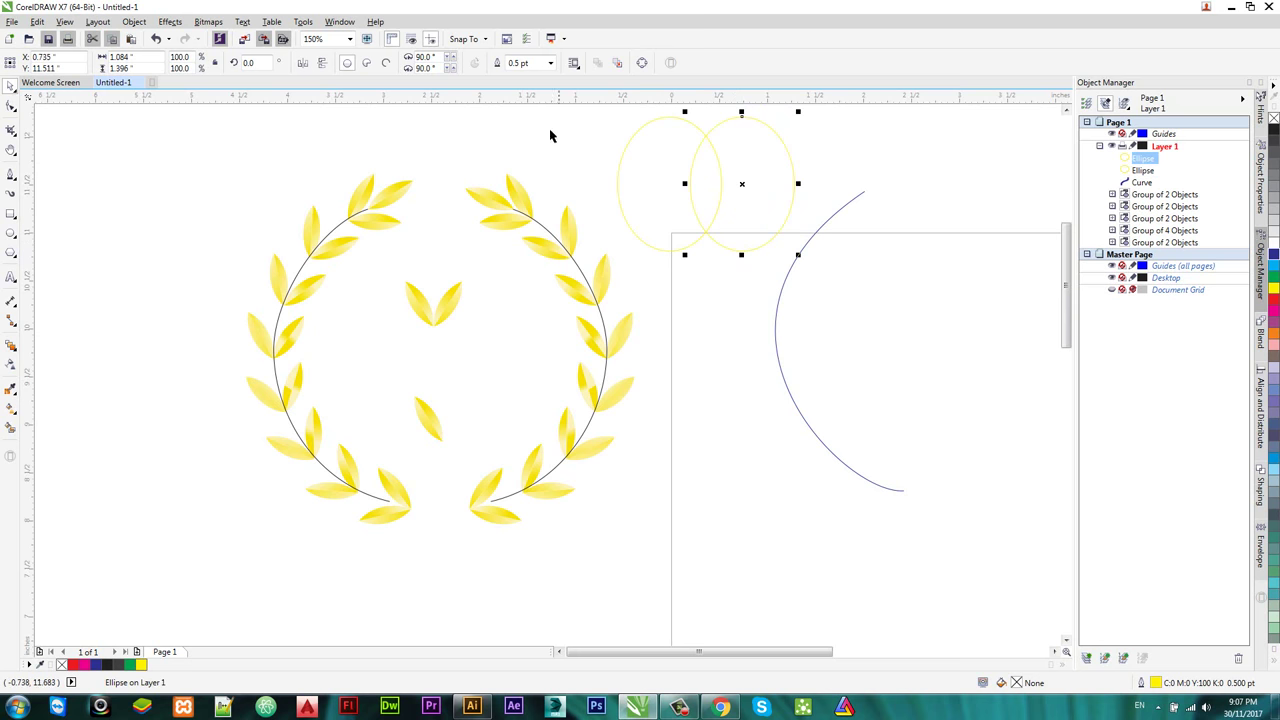
# Step: Intersect the two ellipses into a lens-shaped leaf and delete both ellipses
pyautogui.keyDown('shift'); pyautogui.click(629, 142); pyautogui.keyUp('shift')
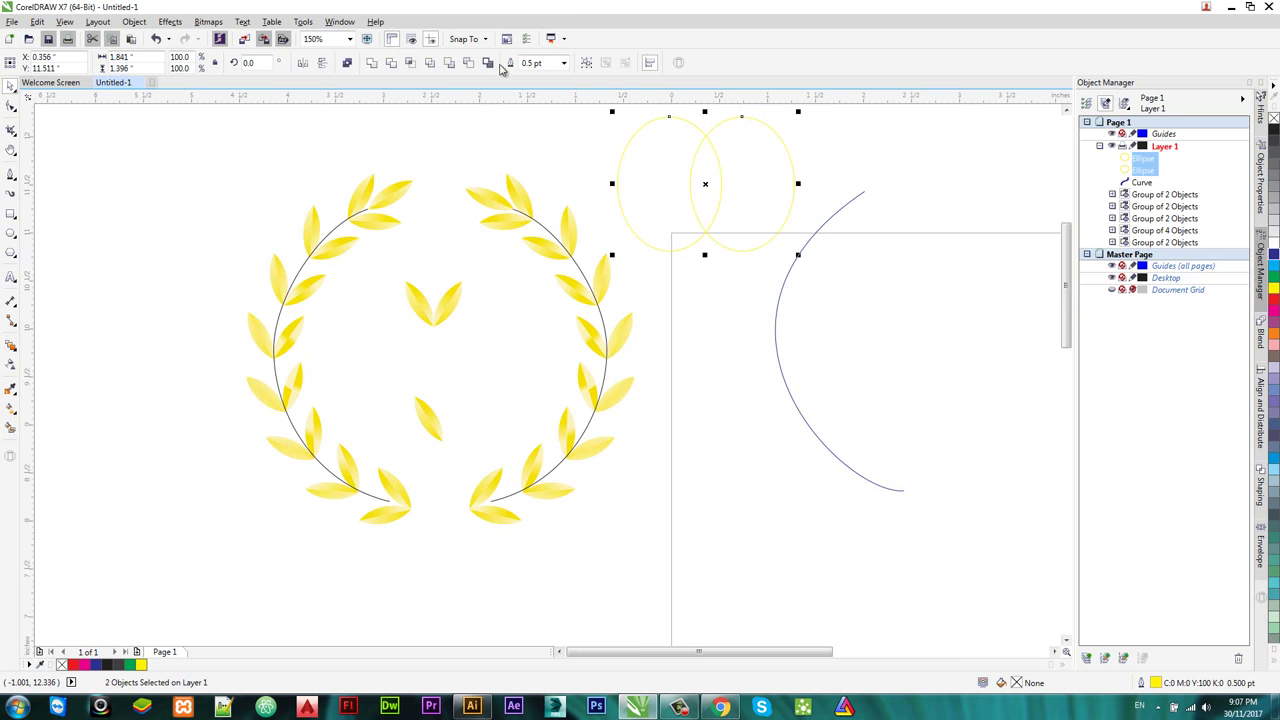
pyautogui.click(410, 62)
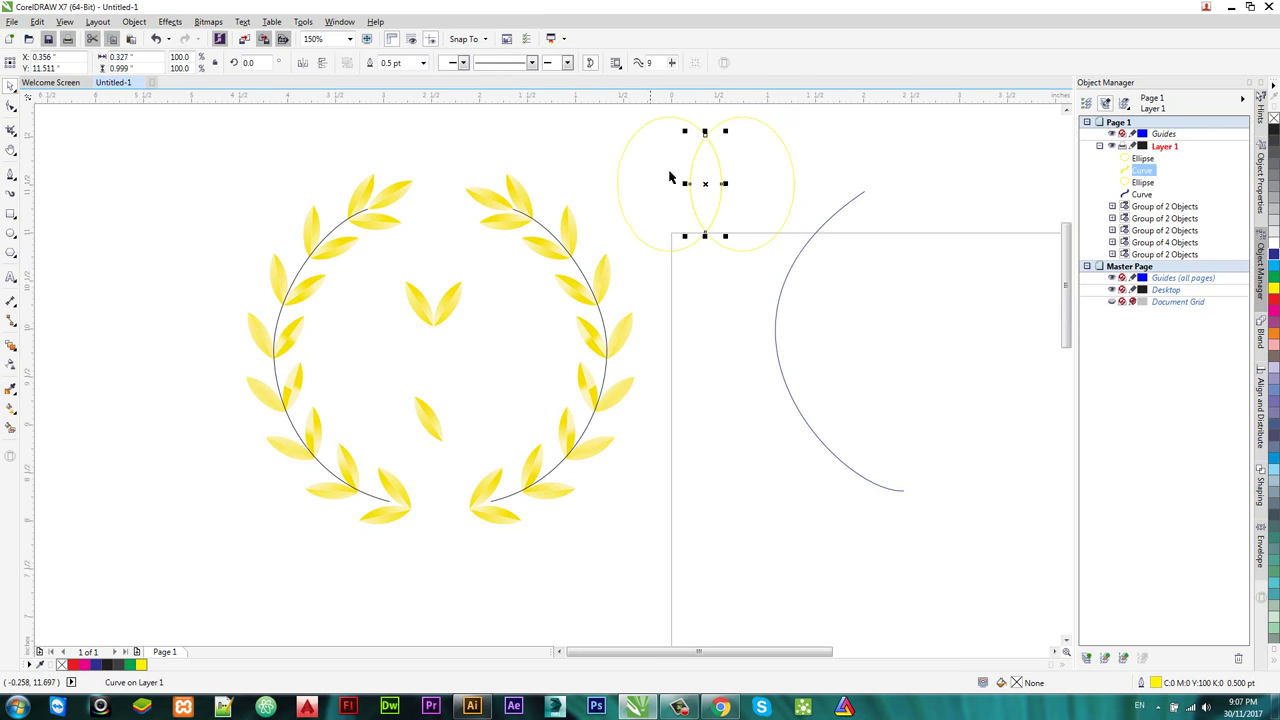
pyautogui.moveTo(690, 193); pyautogui.dragTo(694, 397)
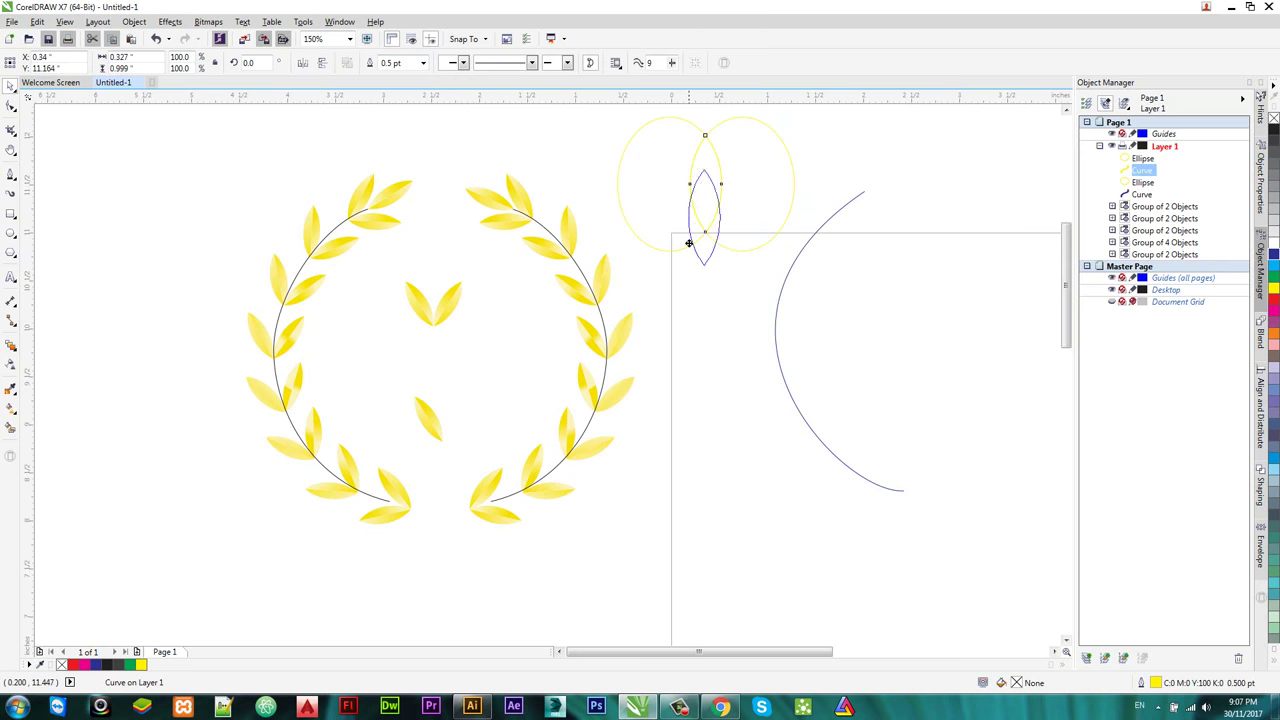
pyautogui.click(713, 191)
pyautogui.press('Delete')
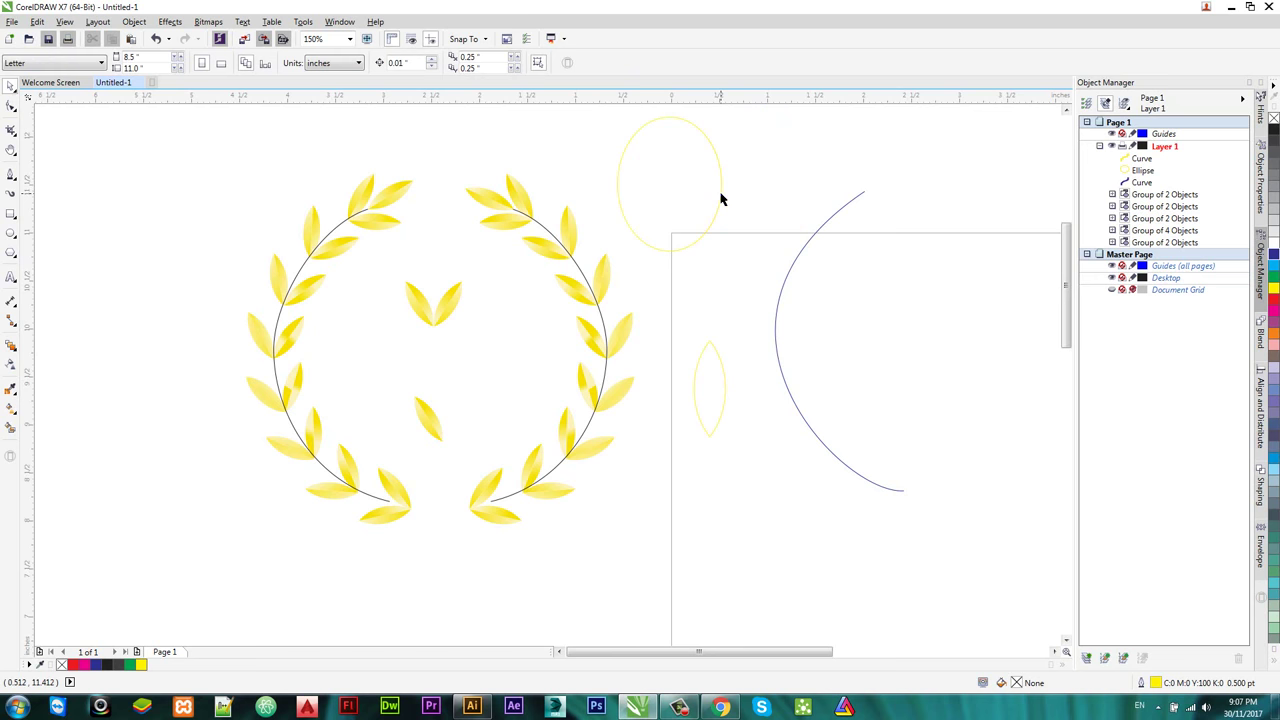
pyautogui.click(721, 199)
pyautogui.press('Delete')
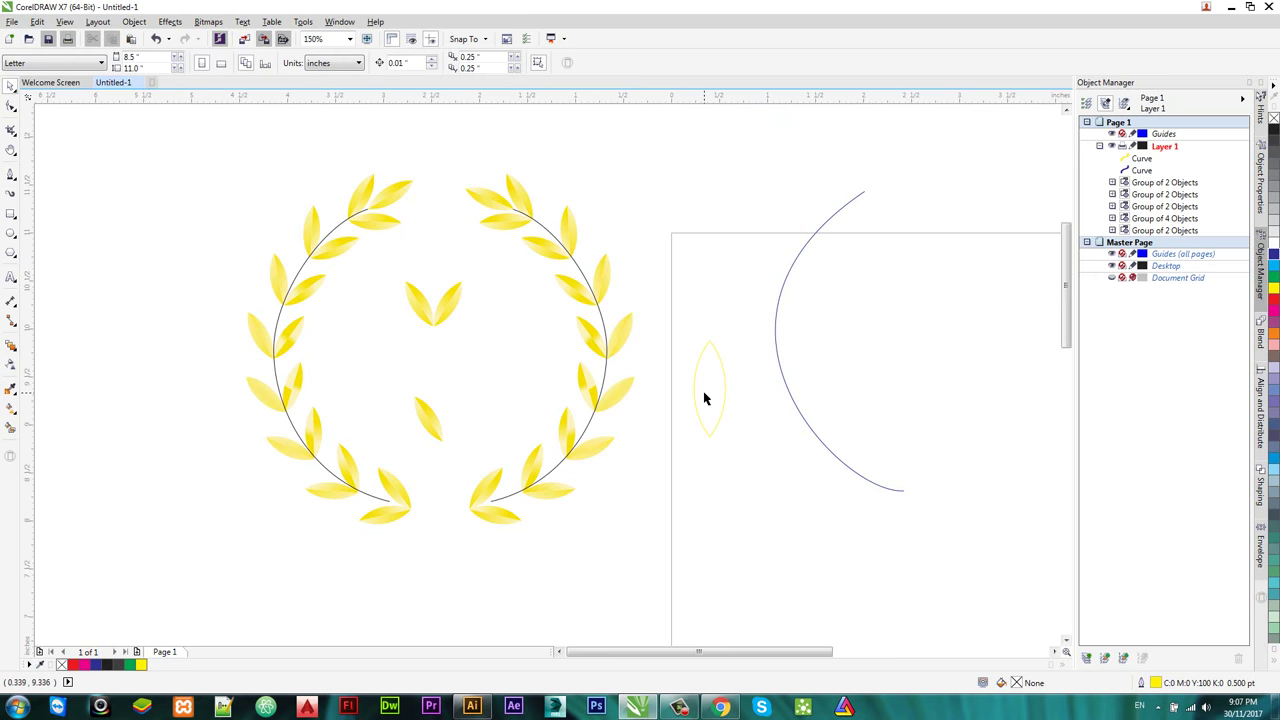
# Step: Draw a straight vertical midrib from the leaf's top tip to its bottom tip
pyautogui.moveTo(697, 396); pyautogui.dragTo(683, 322)
pyautogui.scroll(2, 685, 318)
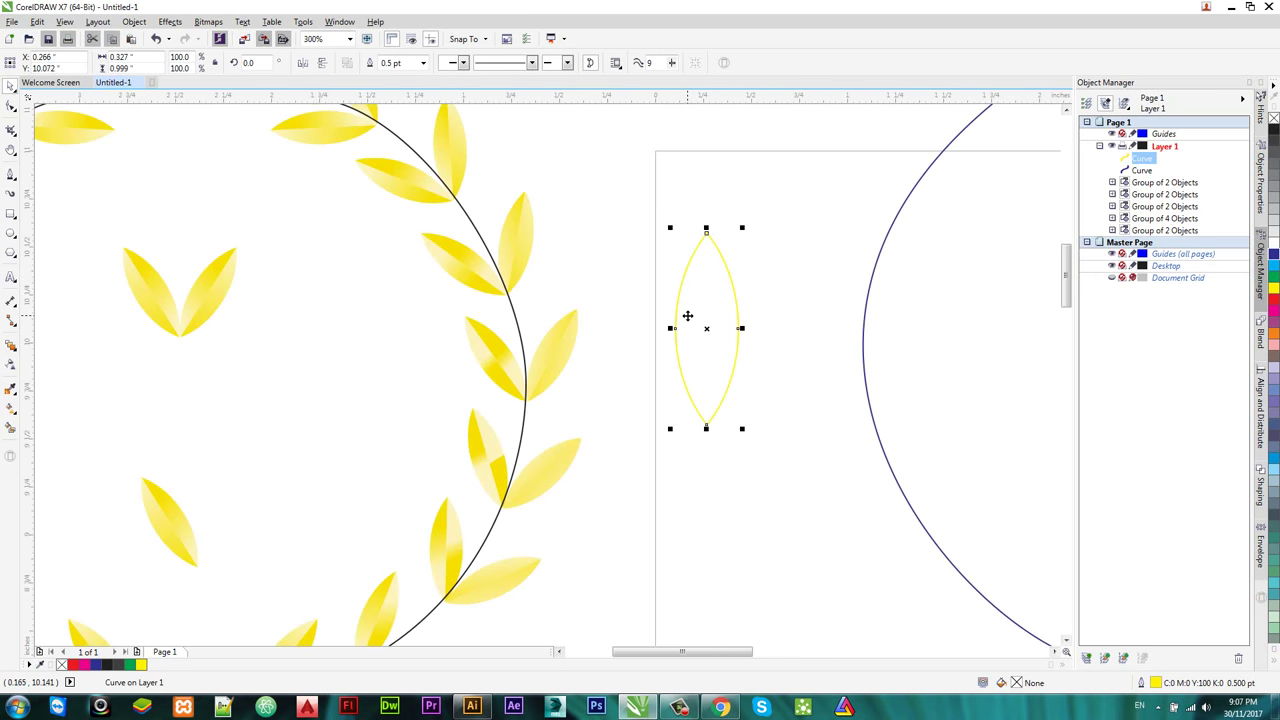
pyautogui.click(10, 174)
pyautogui.click(706, 207)
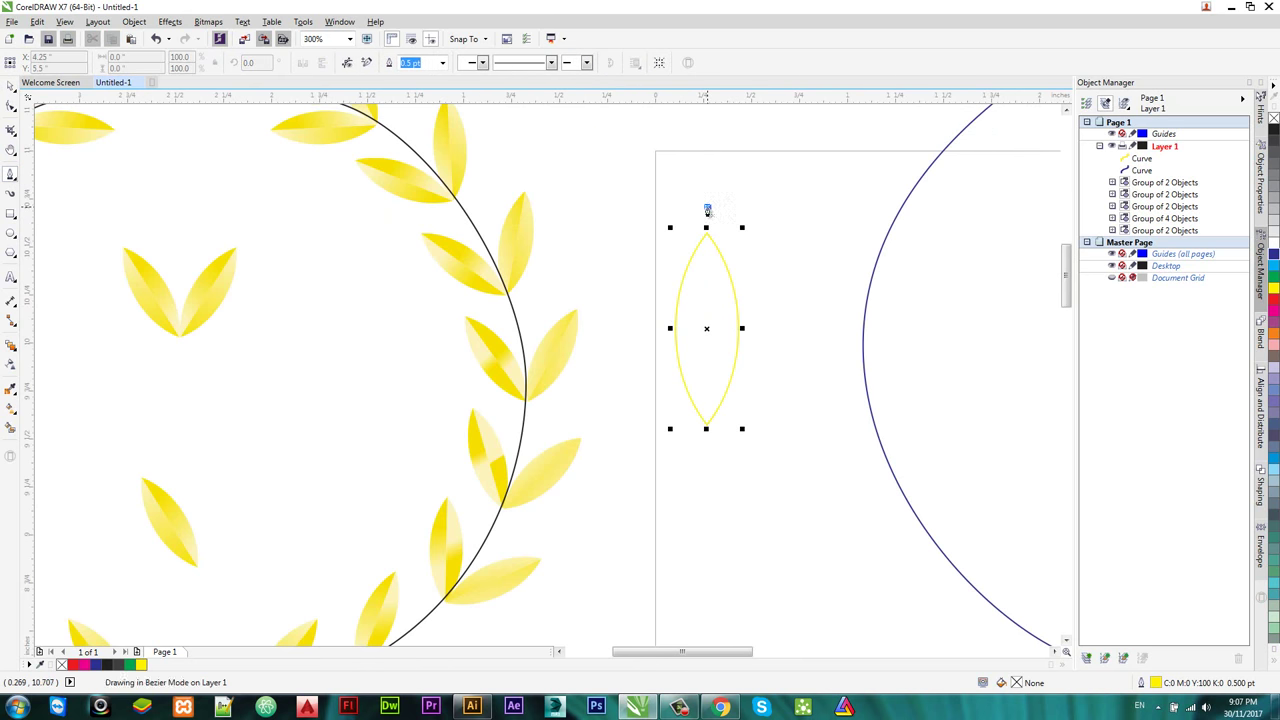
pyautogui.click(709, 457)
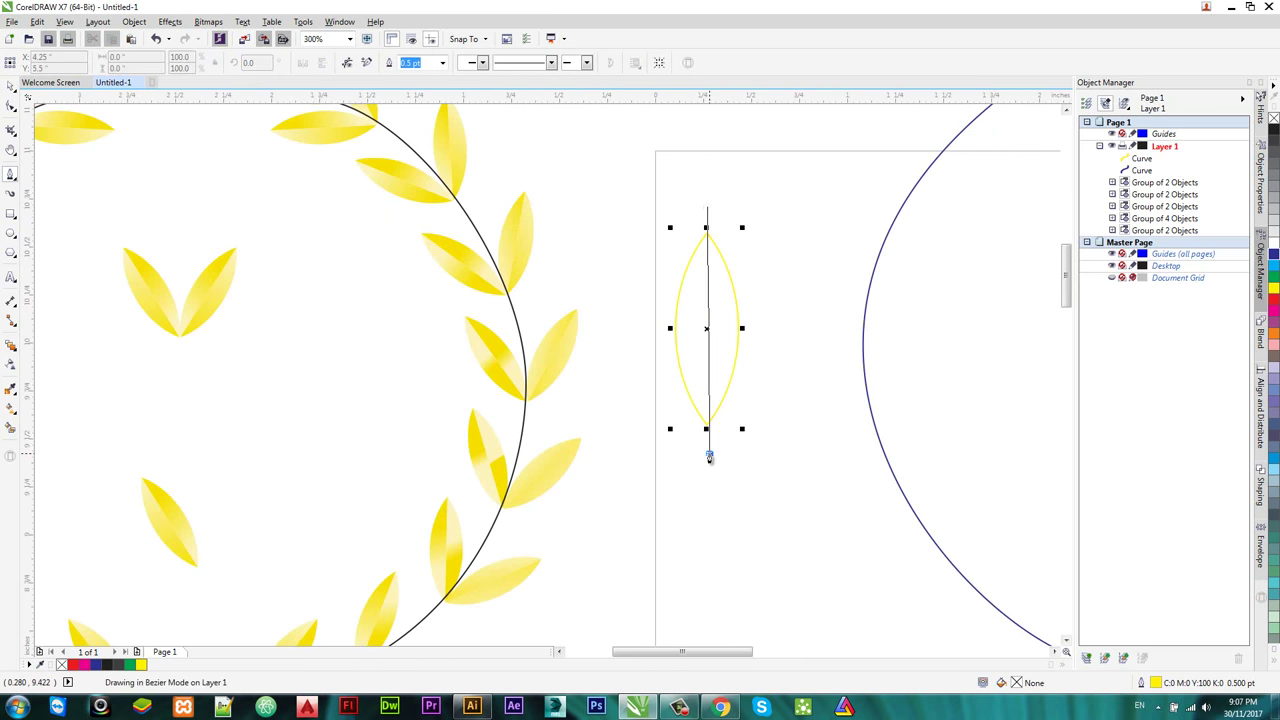
pyautogui.moveTo(709, 457); pyautogui.dragTo(715, 466)
pyautogui.press('space')
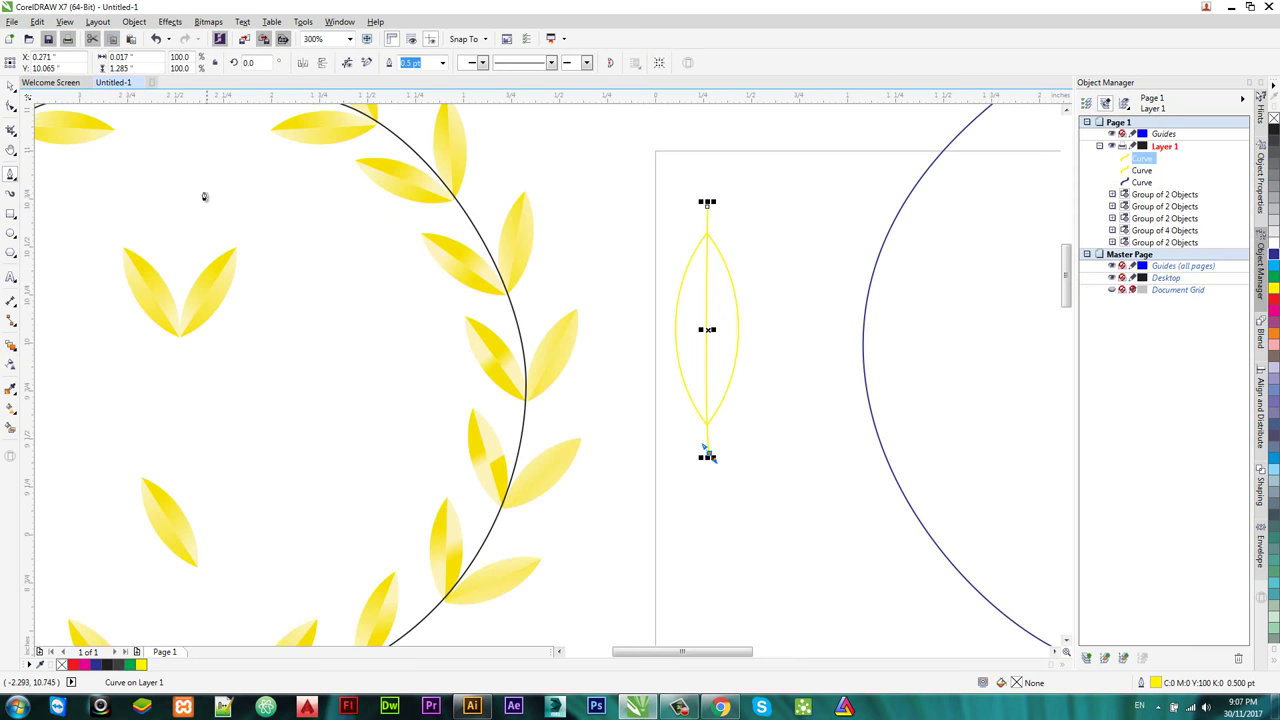
# Step: Combine the leaf outline and midrib into a single curve
pyautogui.click(10, 87)
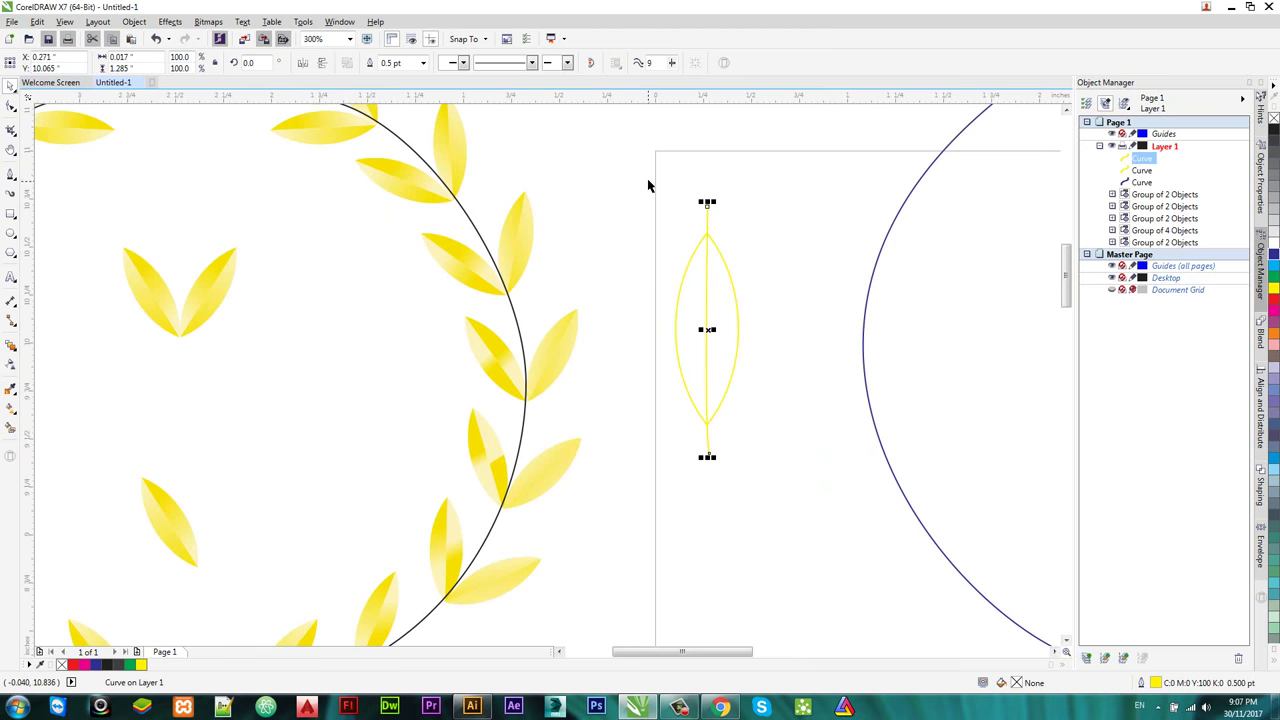
pyautogui.moveTo(648, 172); pyautogui.dragTo(784, 504)
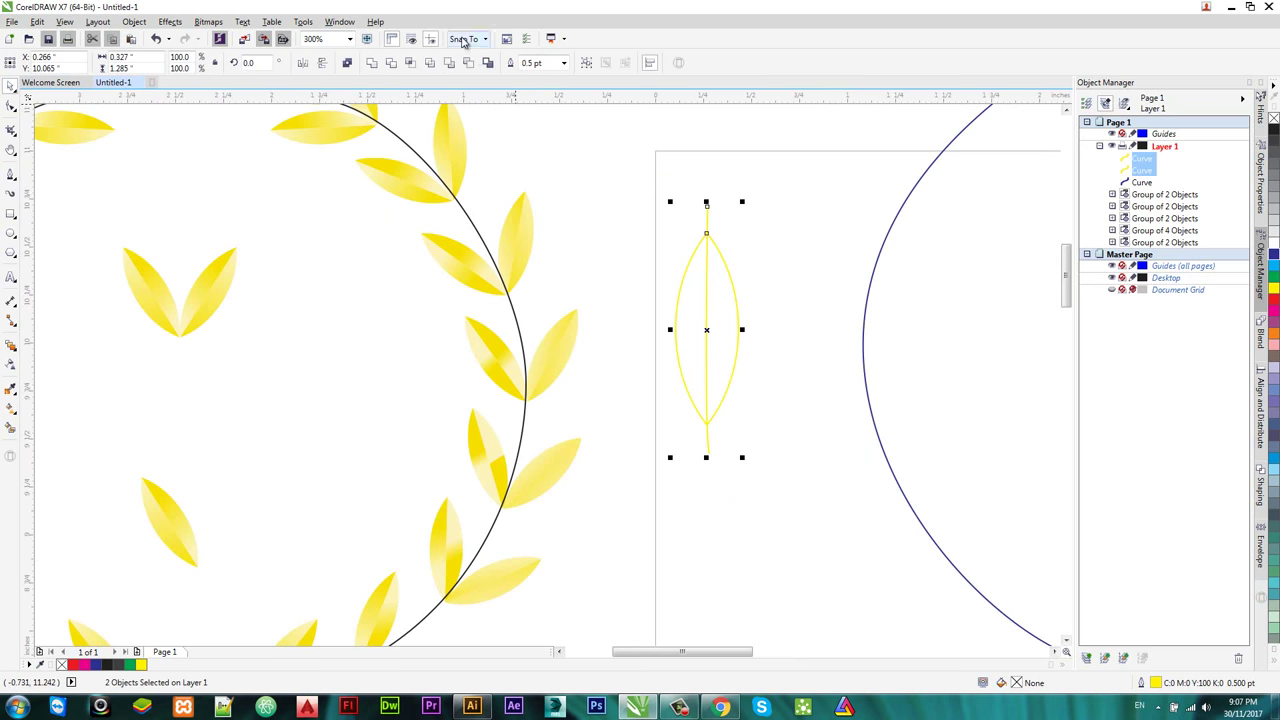
pyautogui.click(475, 66)
pyautogui.click(815, 241)
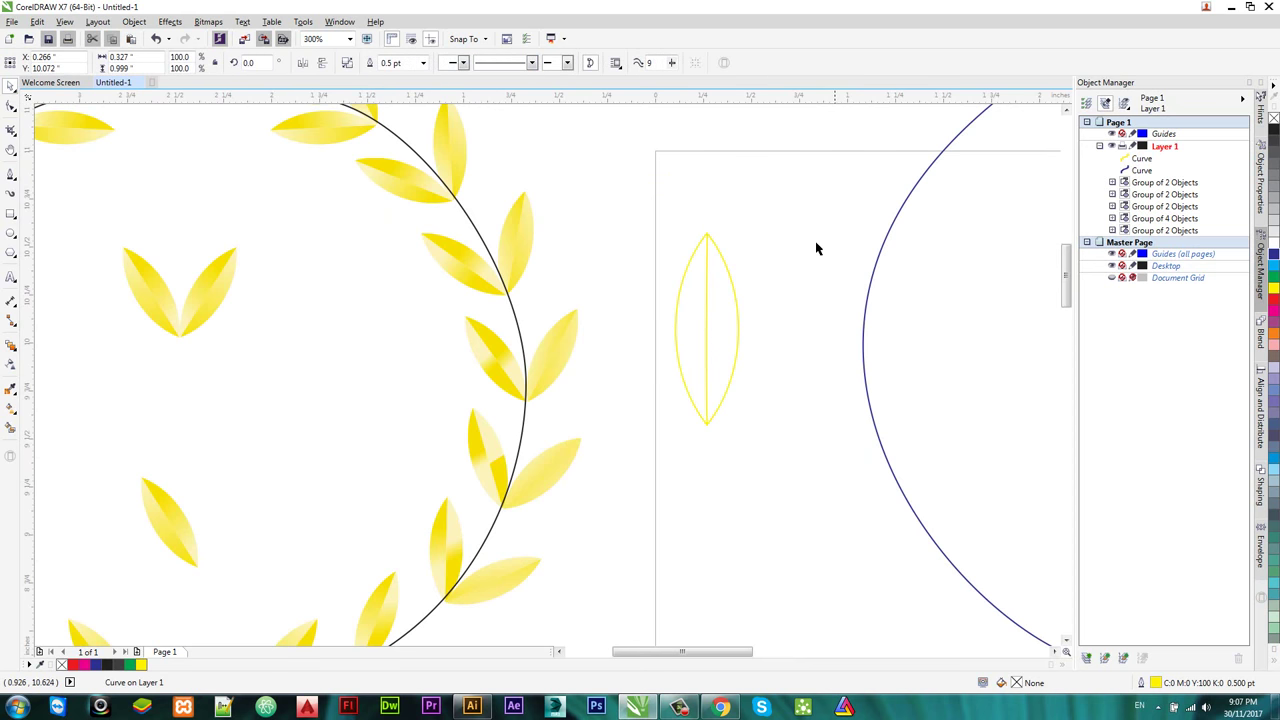
# Step: Break the combined leaf curve apart into its separate pieces
pyautogui.moveTo(740, 336); pyautogui.dragTo(780, 326)
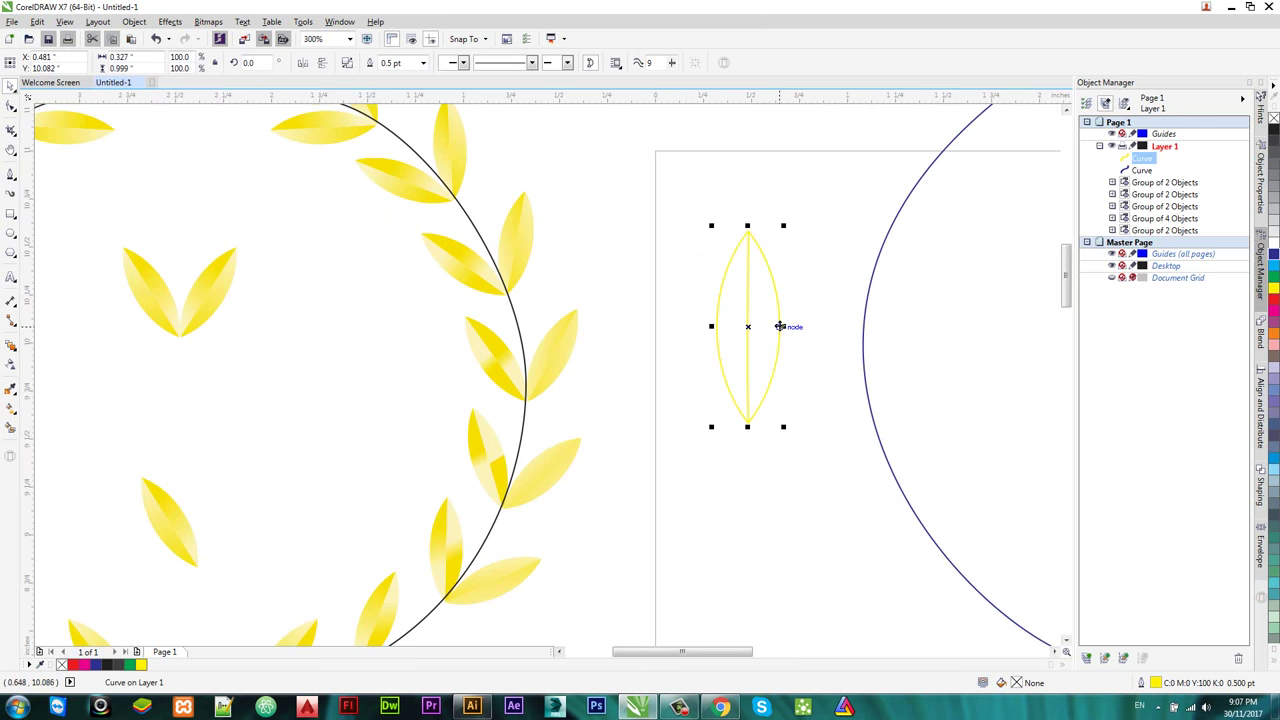
pyautogui.rightClick(780, 326)
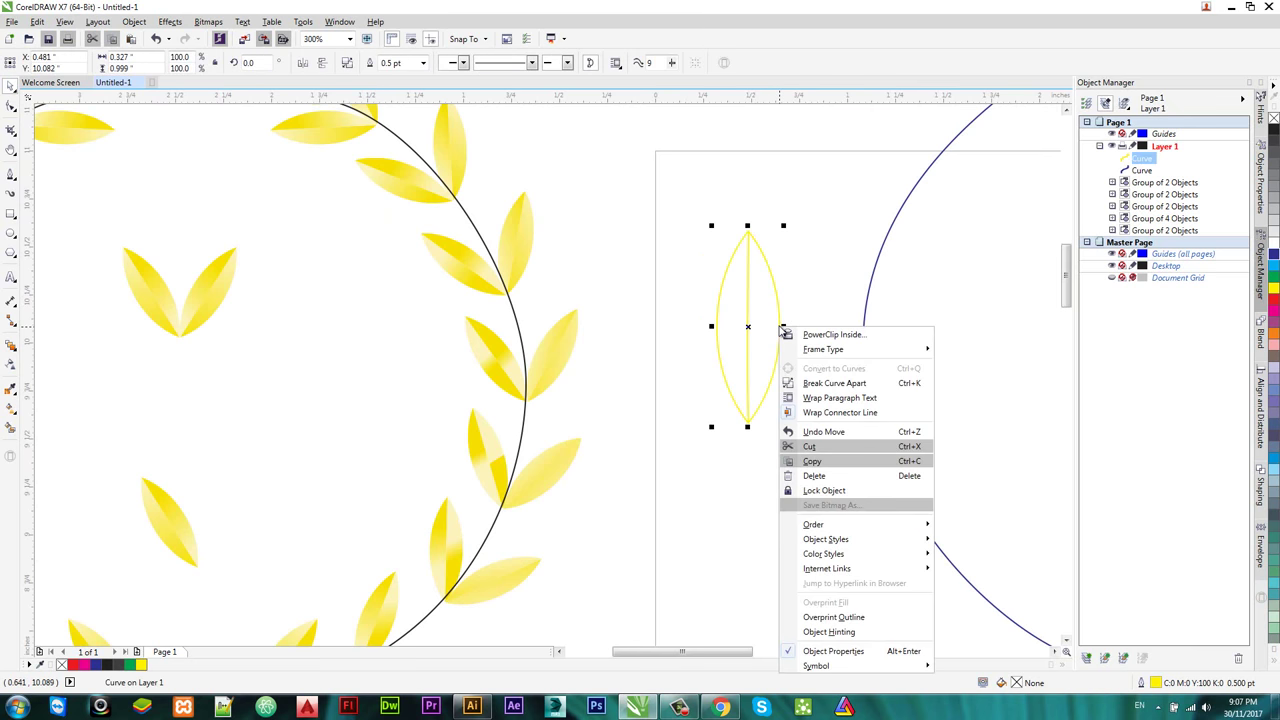
pyautogui.click(834, 383)
pyautogui.click(801, 200)
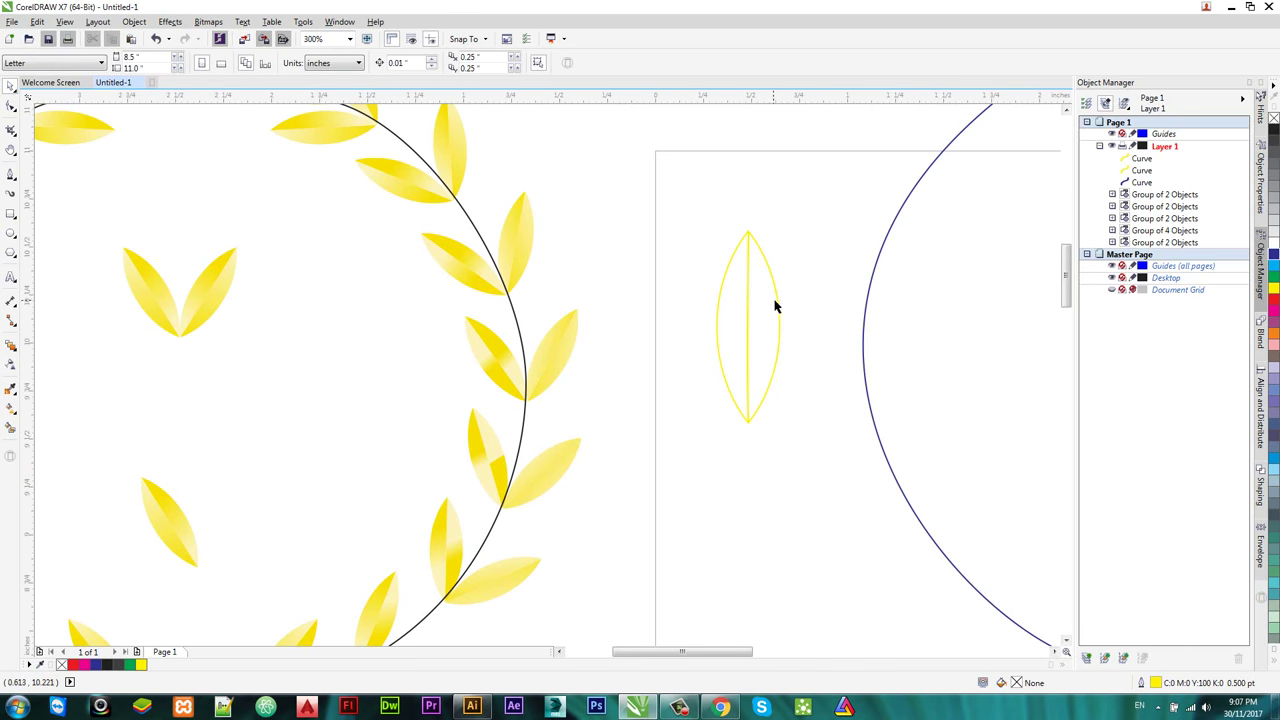
pyautogui.click(776, 306)
pyautogui.press('F10')
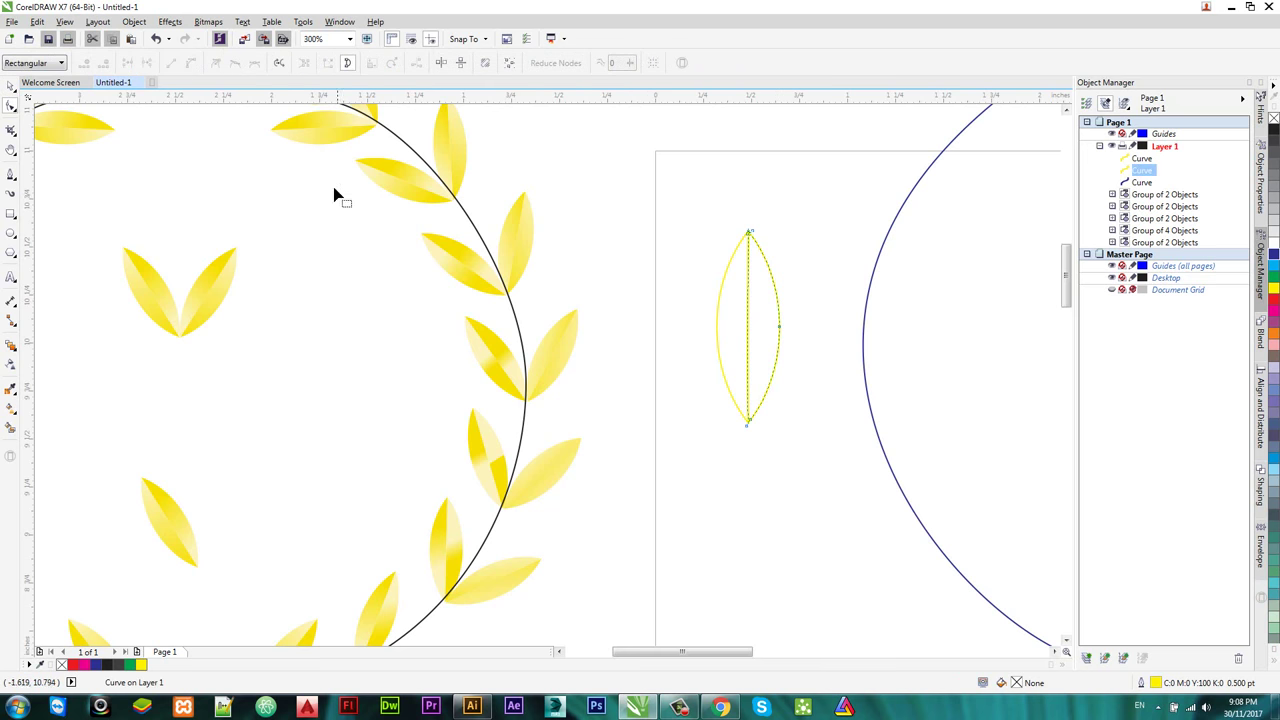
pyautogui.click(10, 88)
pyautogui.click(732, 242)
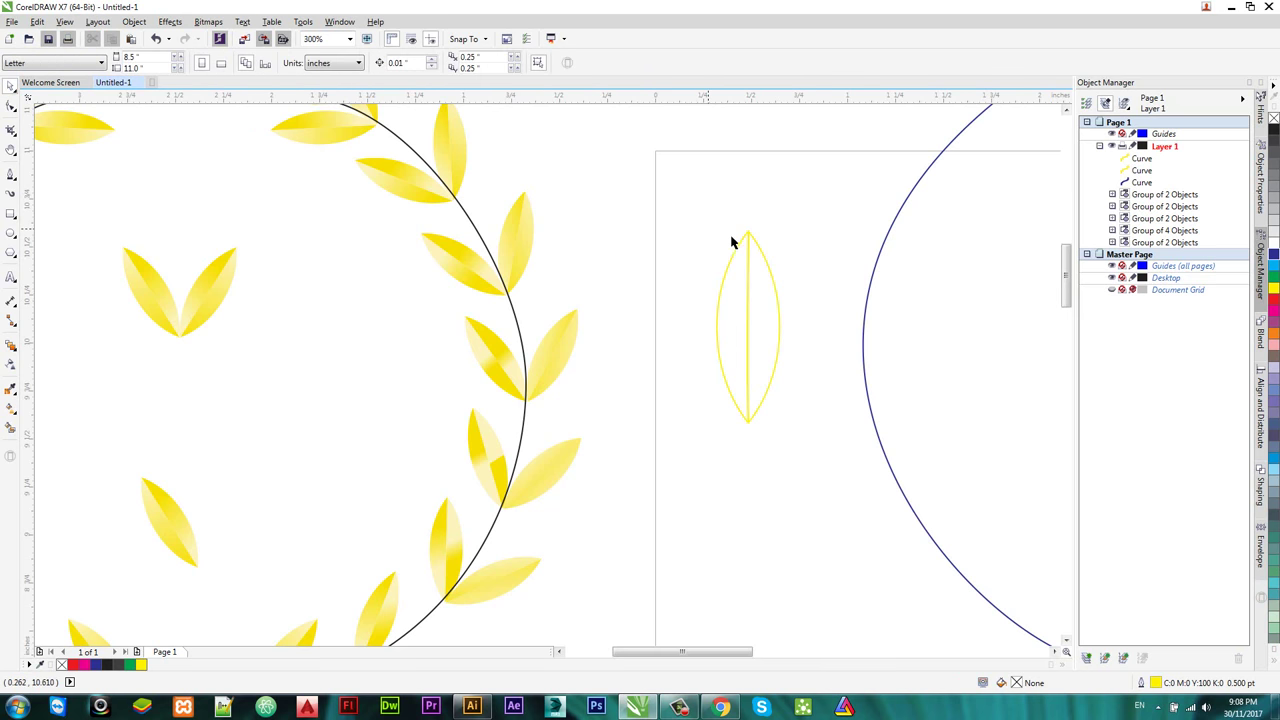
# Step: Smart Fill the leaf's right half with an angled pale yellow gradient
pyautogui.click(767, 263)
pyautogui.click(781, 381)
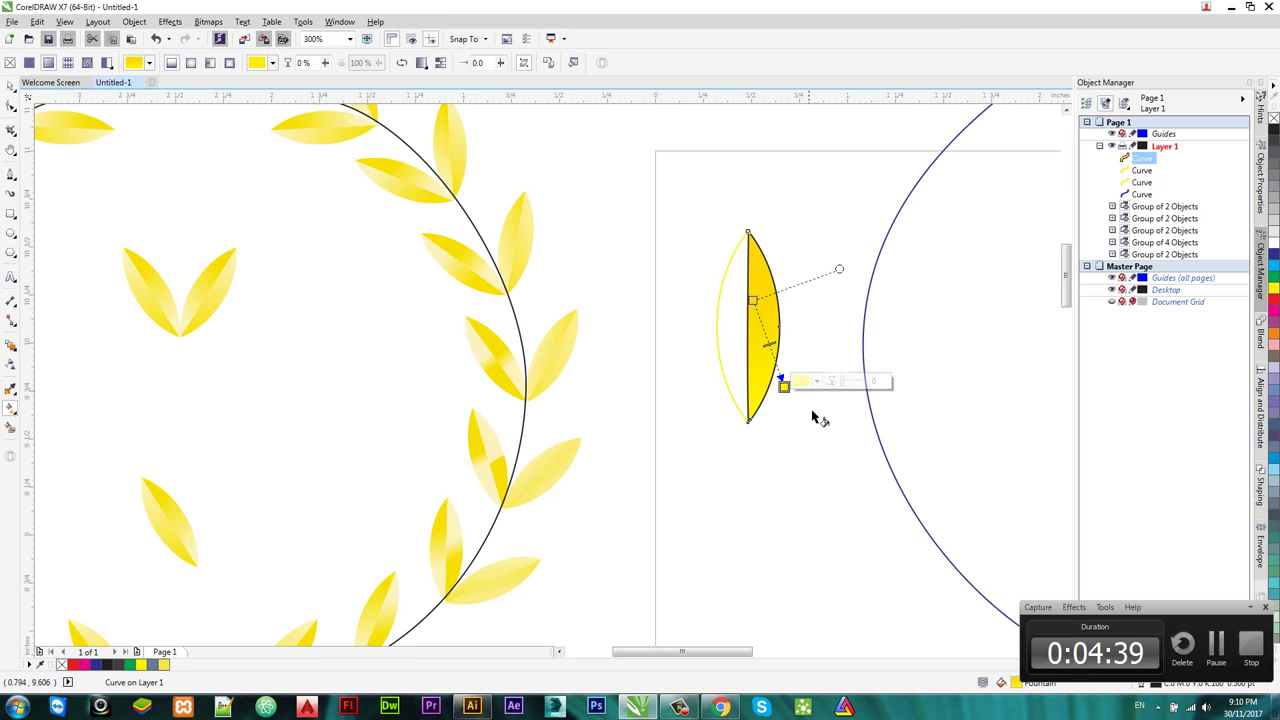
pyautogui.click(816, 381)
pyautogui.click(836, 448)
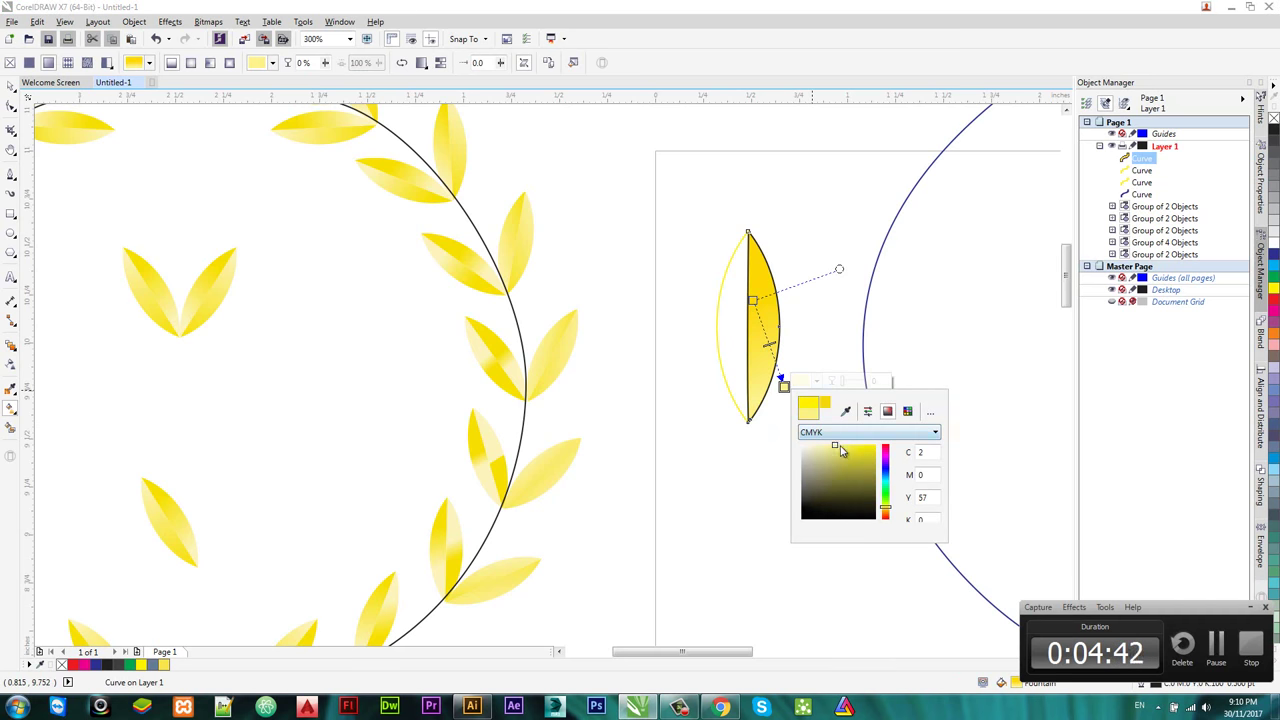
pyautogui.click(789, 351)
pyautogui.moveTo(781, 381)
pyautogui.mouseDown()
pyautogui.moveTo(797, 380)
pyautogui.moveTo(791, 403)
pyautogui.mouseUp()
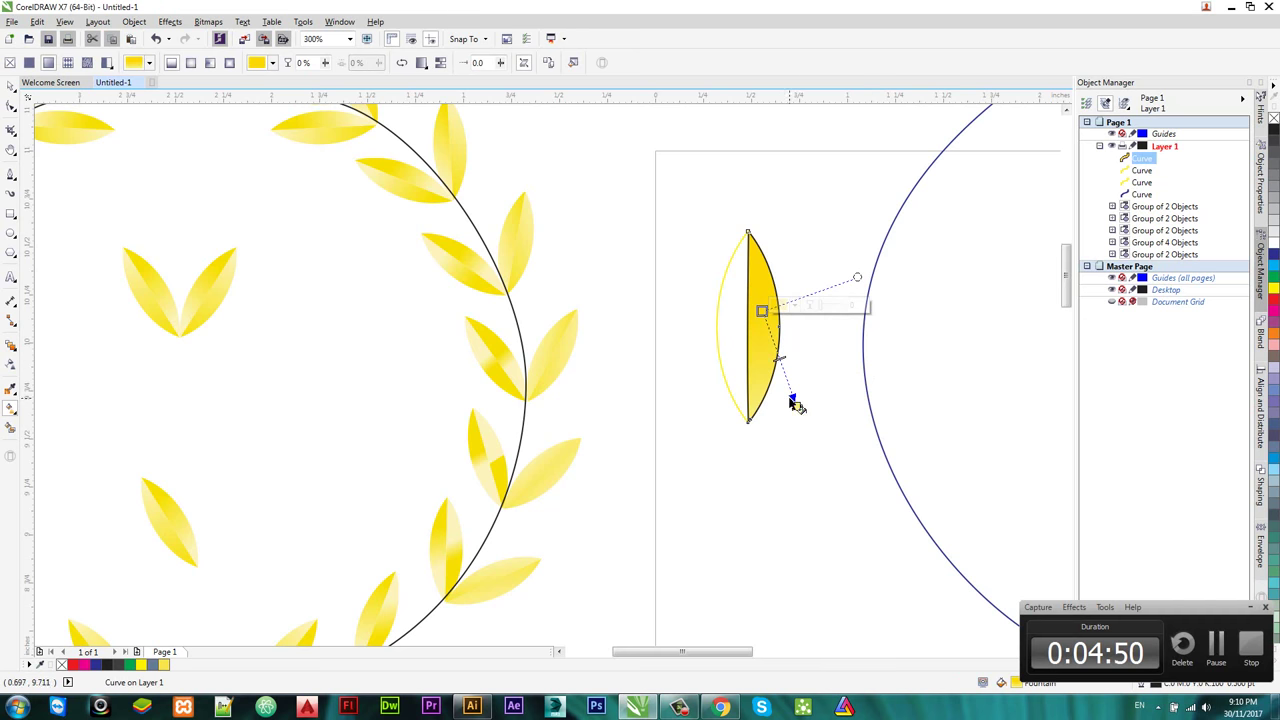
pyautogui.press('space')
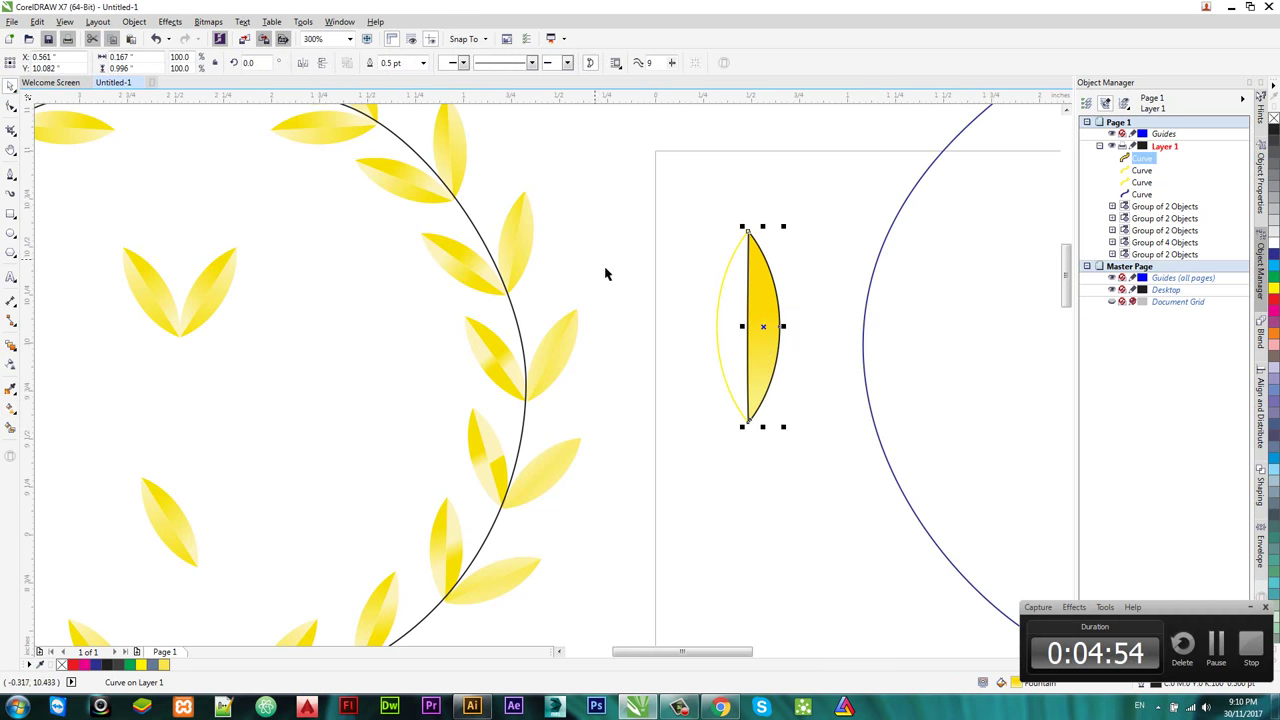
# Step: Give the left half a lighter yellow gradient running toward the bottom tip
pyautogui.click(716, 310)
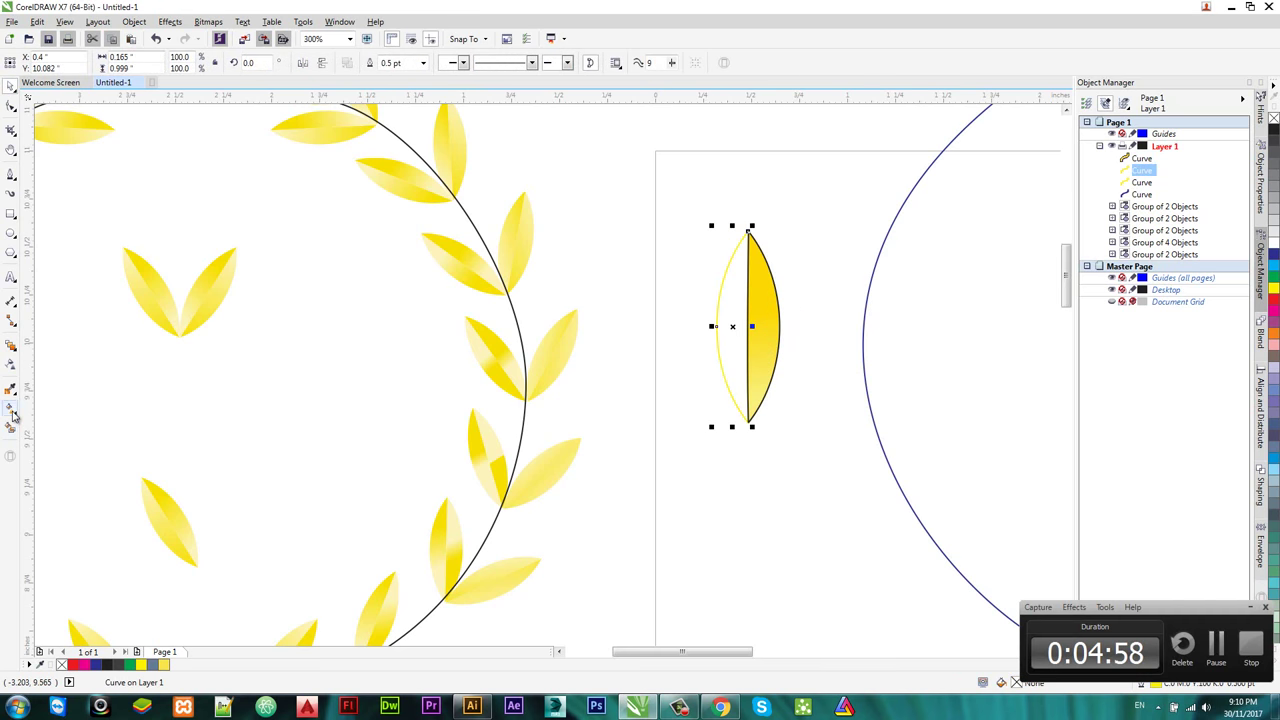
pyautogui.click(12, 408)
pyautogui.click(130, 62)
pyautogui.click(765, 347)
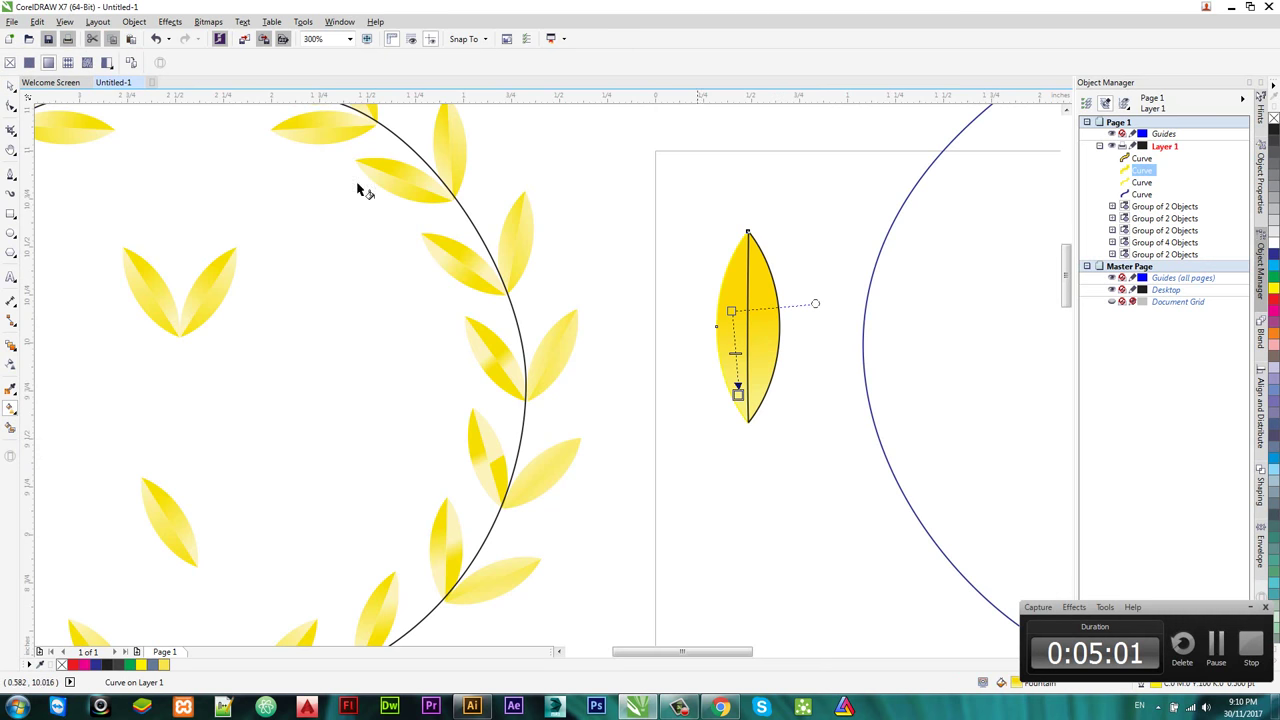
pyautogui.moveTo(738, 394); pyautogui.dragTo(749, 450)
pyautogui.moveTo(731, 311); pyautogui.dragTo(723, 295)
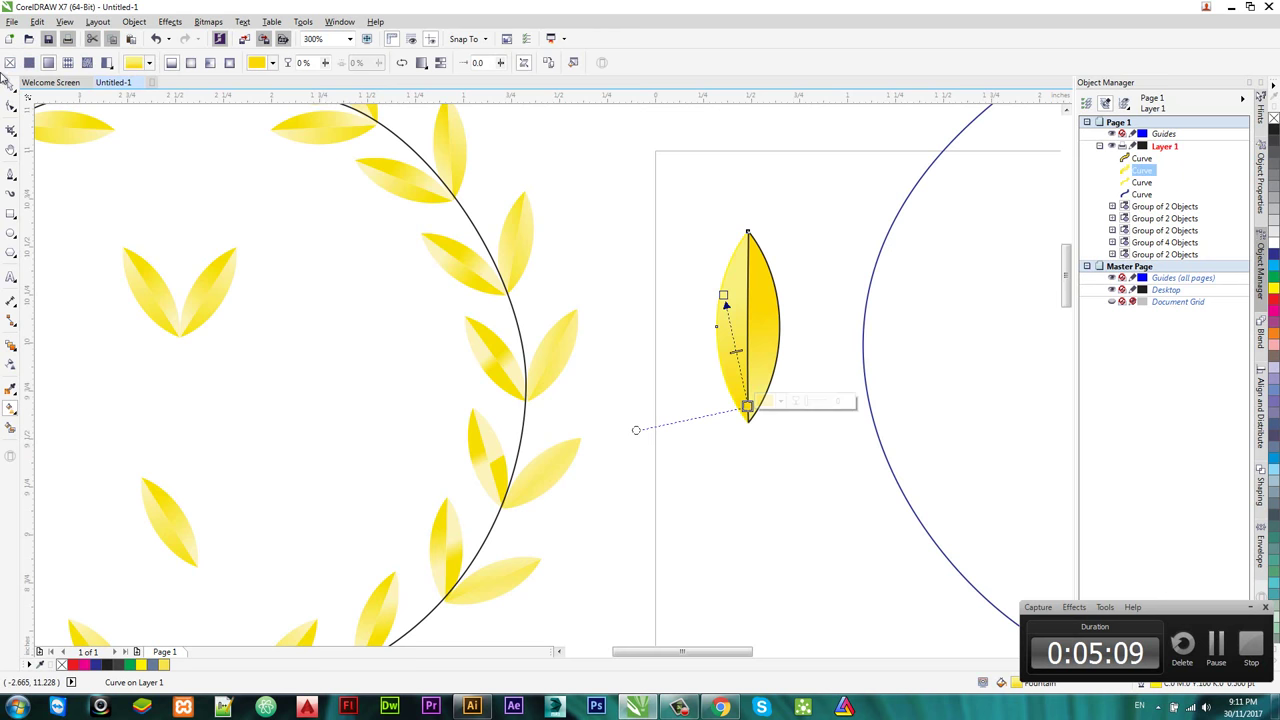
pyautogui.click(11, 86)
# Step: Remove the outline from all three leaf pieces and group them
pyautogui.moveTo(640, 176); pyautogui.dragTo(780, 437)
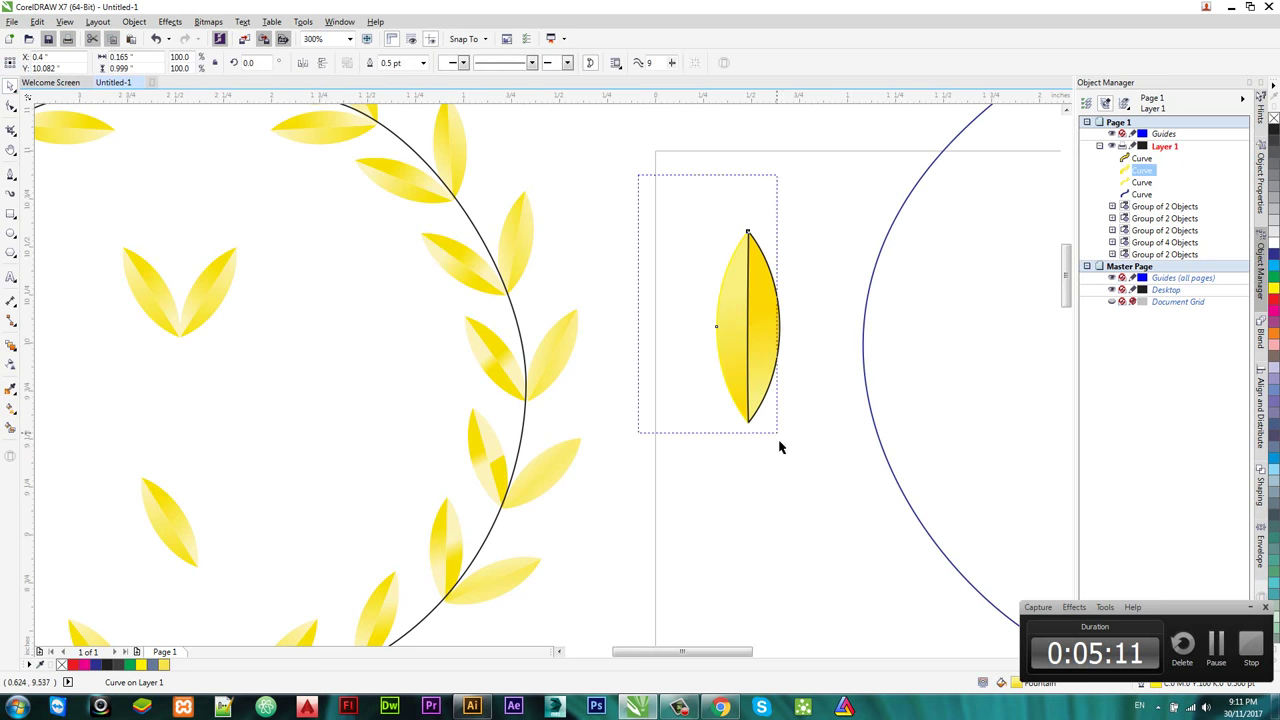
pyautogui.rightClick(1272, 118)
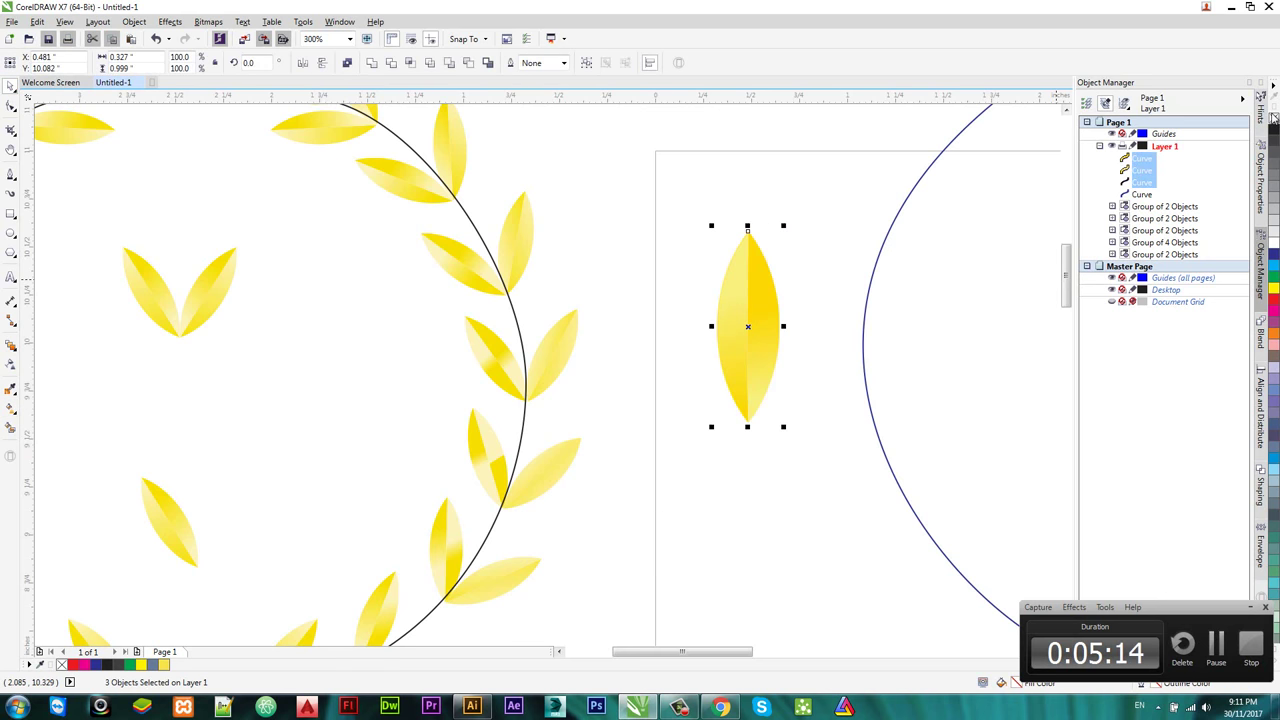
pyautogui.rightClick(752, 352)
pyautogui.click(802, 424)
# Step: Move the leaf up and place a copy of it below the original
pyautogui.click(794, 286)
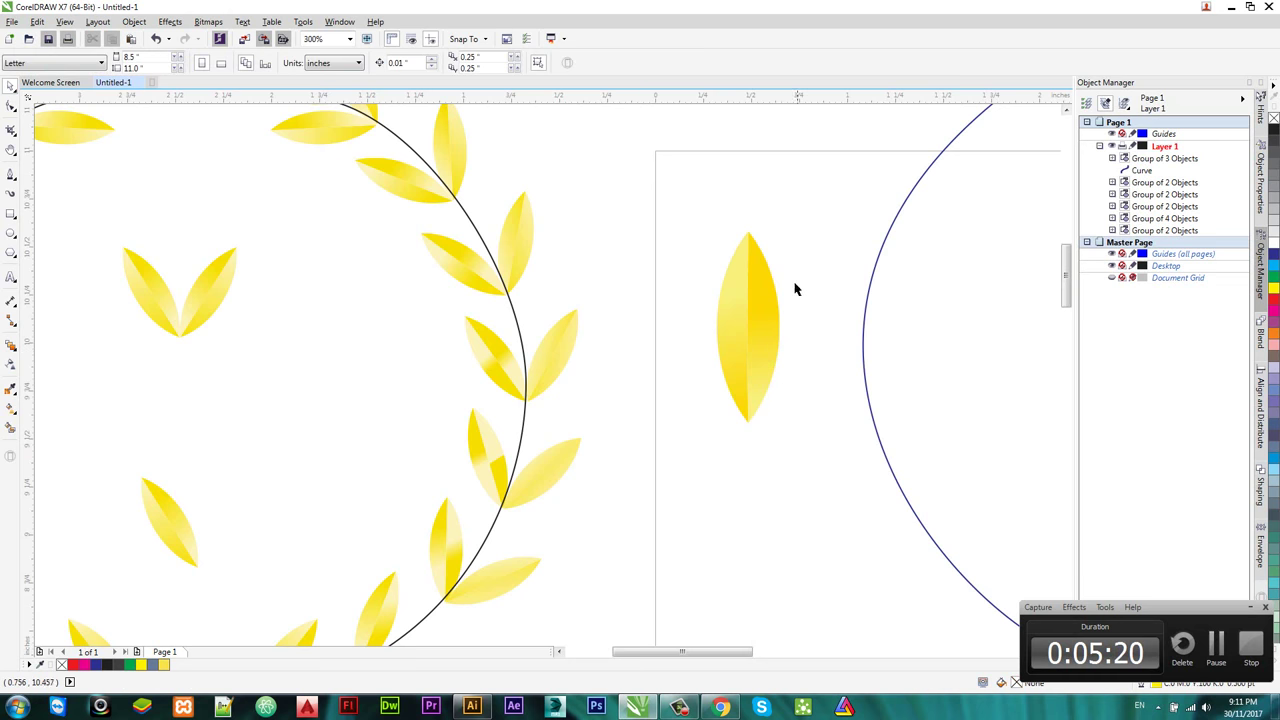
pyautogui.moveTo(773, 337); pyautogui.dragTo(713, 280)
pyautogui.click(690, 301)
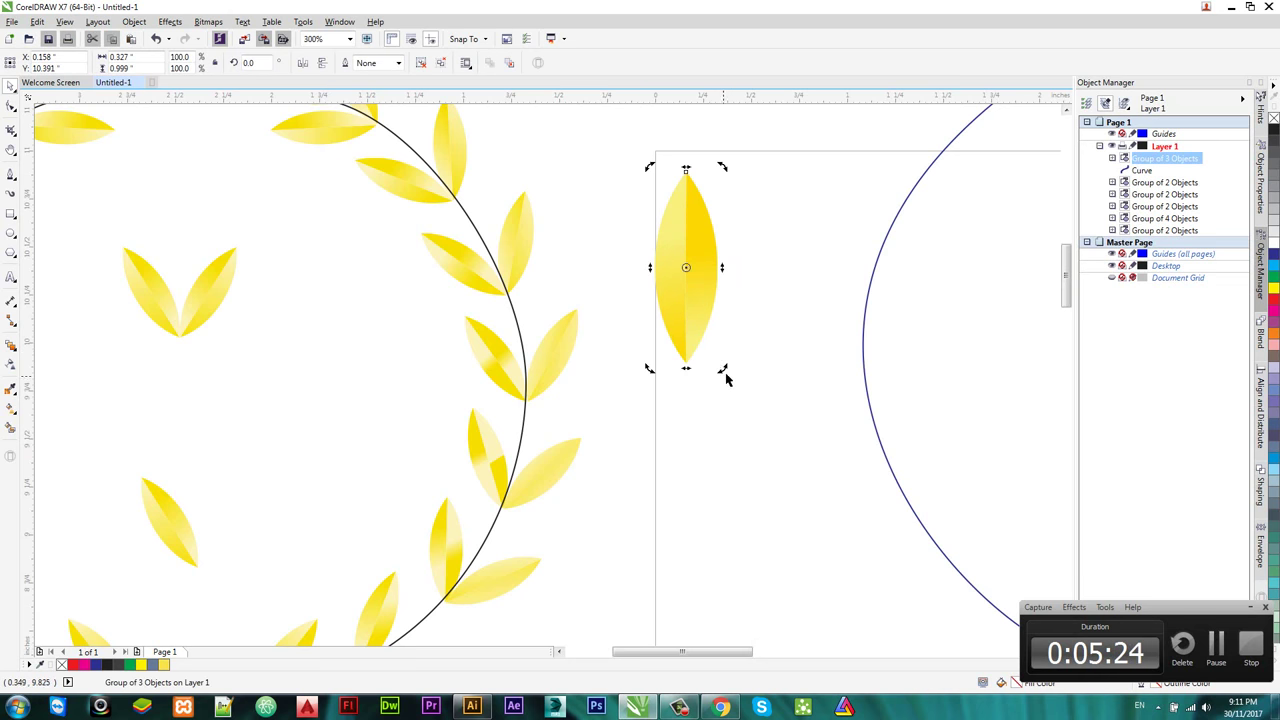
pyautogui.click(694, 280)
pyautogui.moveTo(694, 280); pyautogui.dragTo(708, 500)
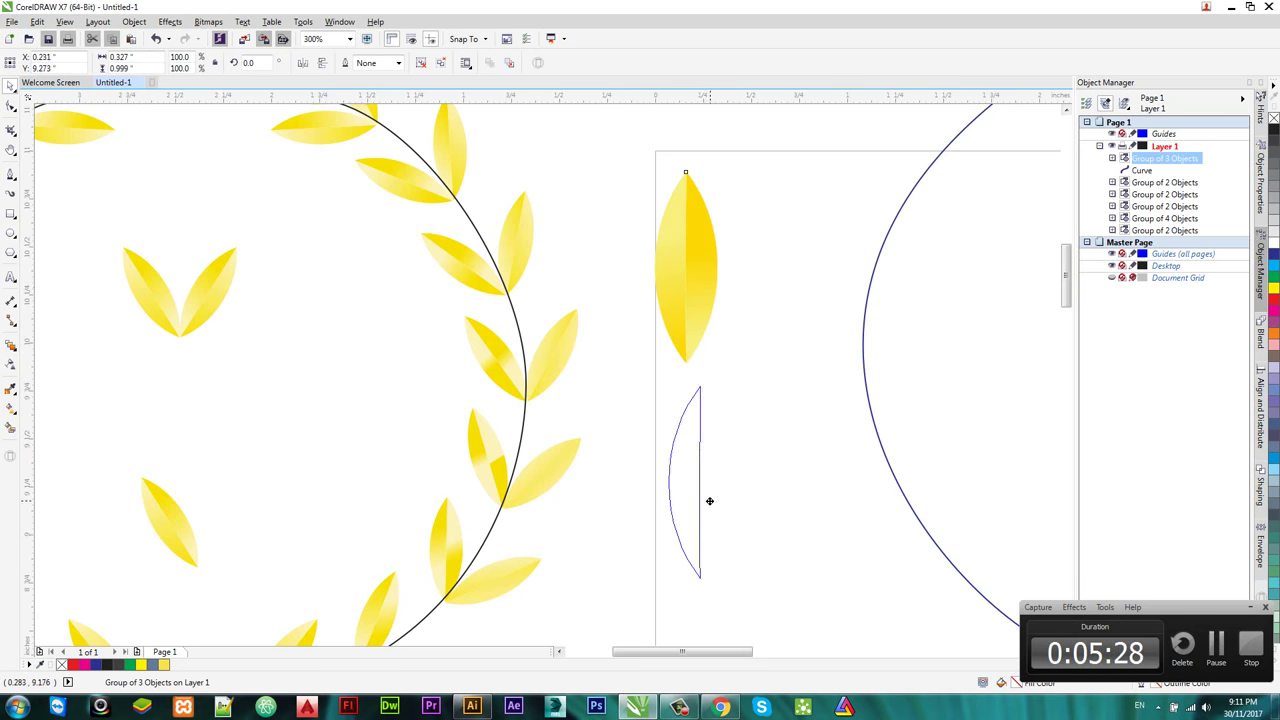
pyautogui.press('Escape')
# Step: Tilt the lower leaf copy about 40 degrees
pyautogui.click(700, 480)
pyautogui.click(700, 478)
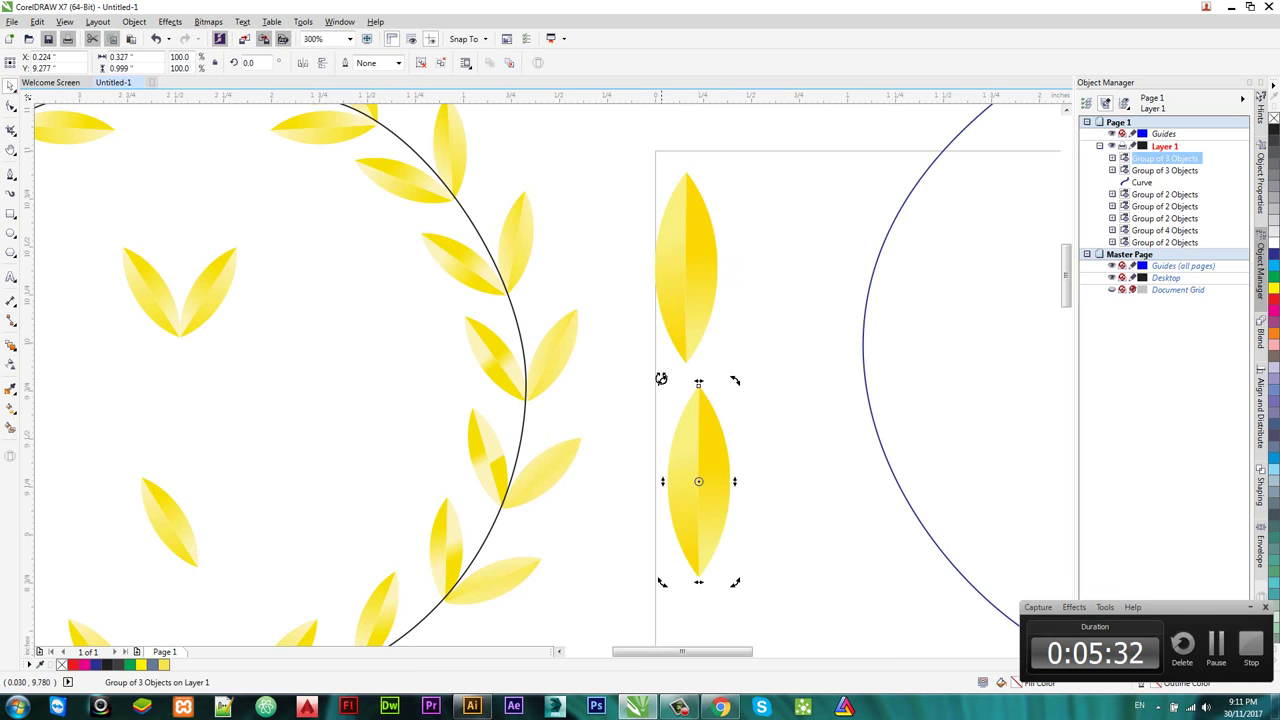
pyautogui.press('Escape')
pyautogui.doubleClick(694, 460)
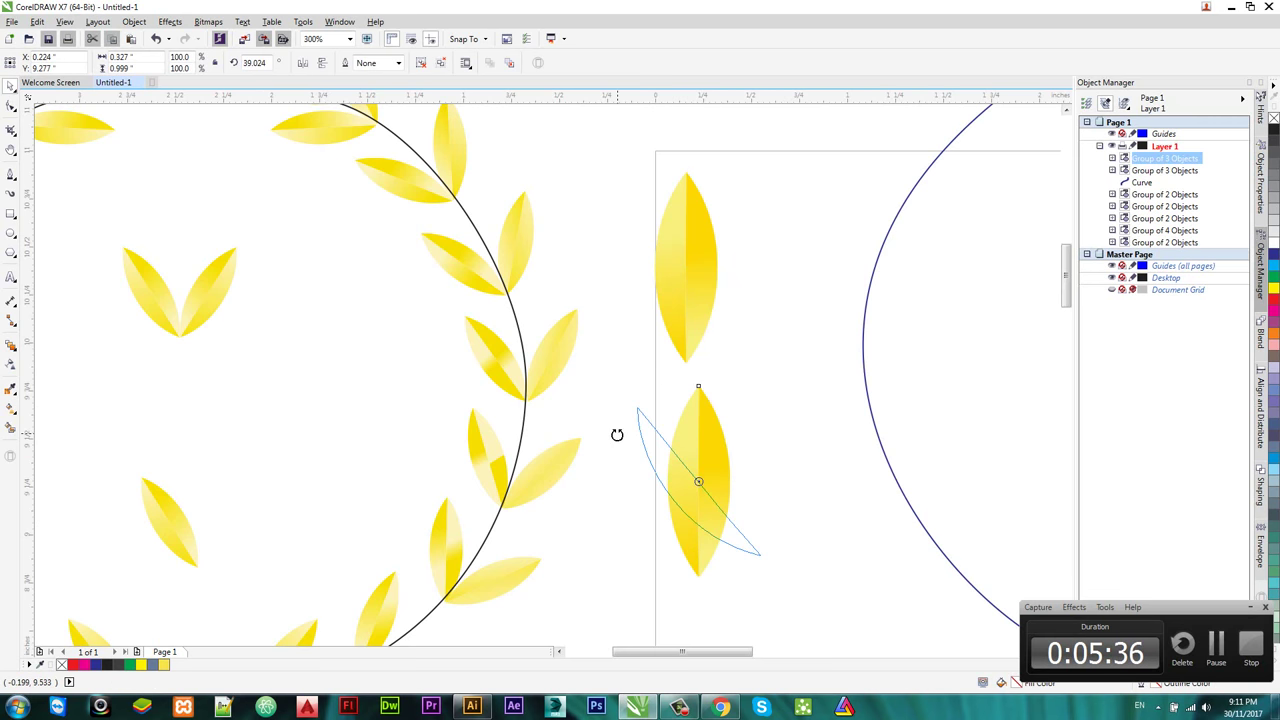
pyautogui.moveTo(663, 383); pyautogui.dragTo(628, 434)
pyautogui.press('Escape')
# Step: Mirror a copy of the tilted leaf rightward and group both into a V-shaped pair
pyautogui.click(699, 481)
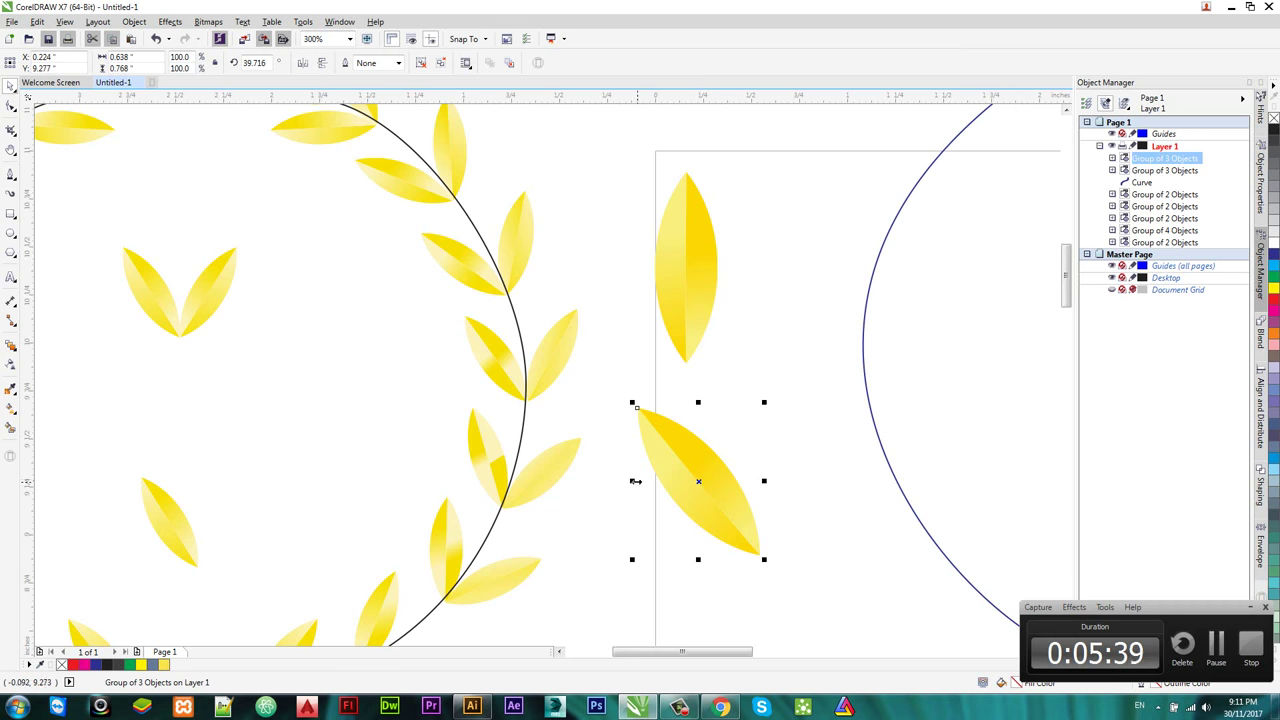
pyautogui.moveTo(632, 480); pyautogui.dragTo(860, 520)
pyautogui.rightClick(860, 520)
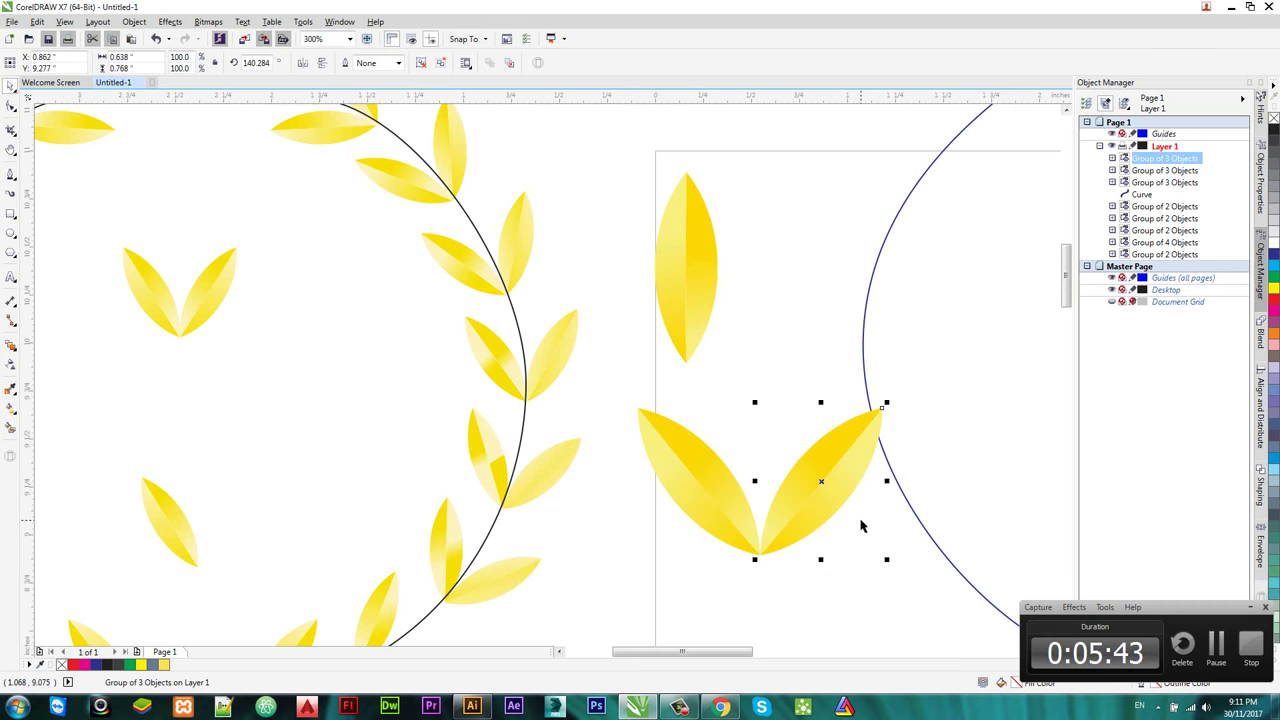
pyautogui.press('Escape')
pyautogui.moveTo(655, 383); pyautogui.dragTo(820, 510)
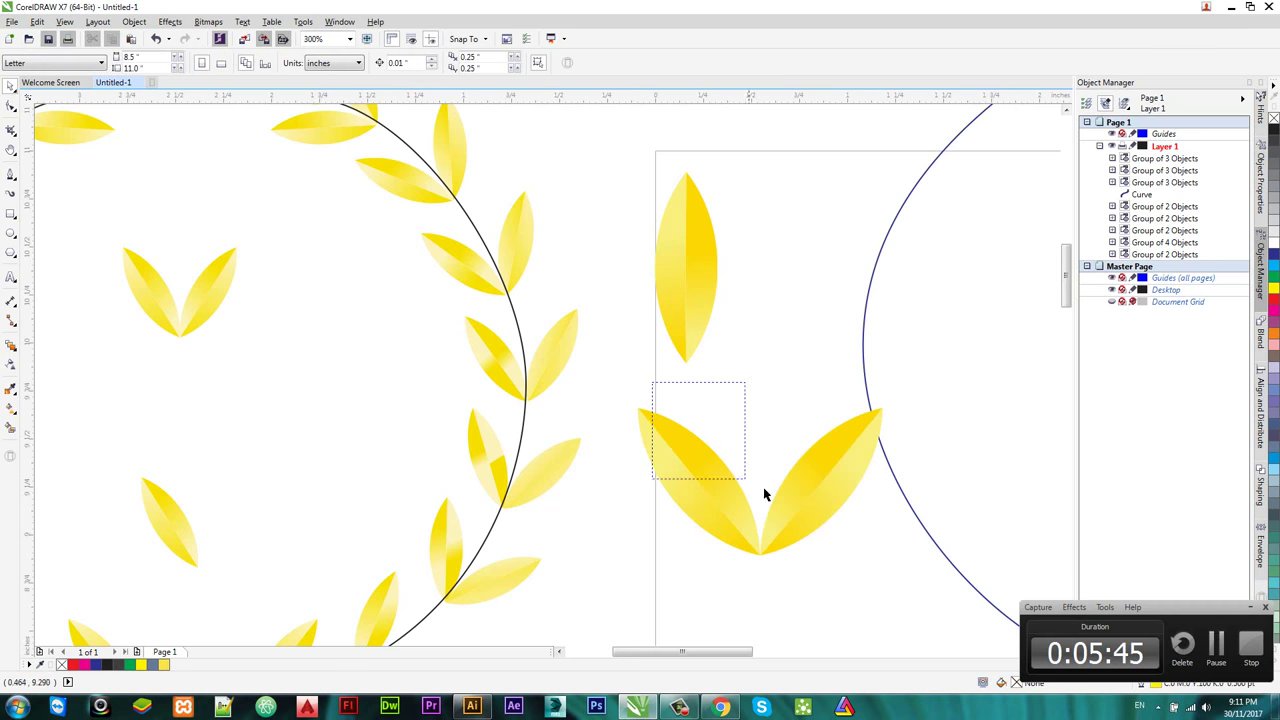
pyautogui.rightClick(703, 500)
pyautogui.click(752, 272)
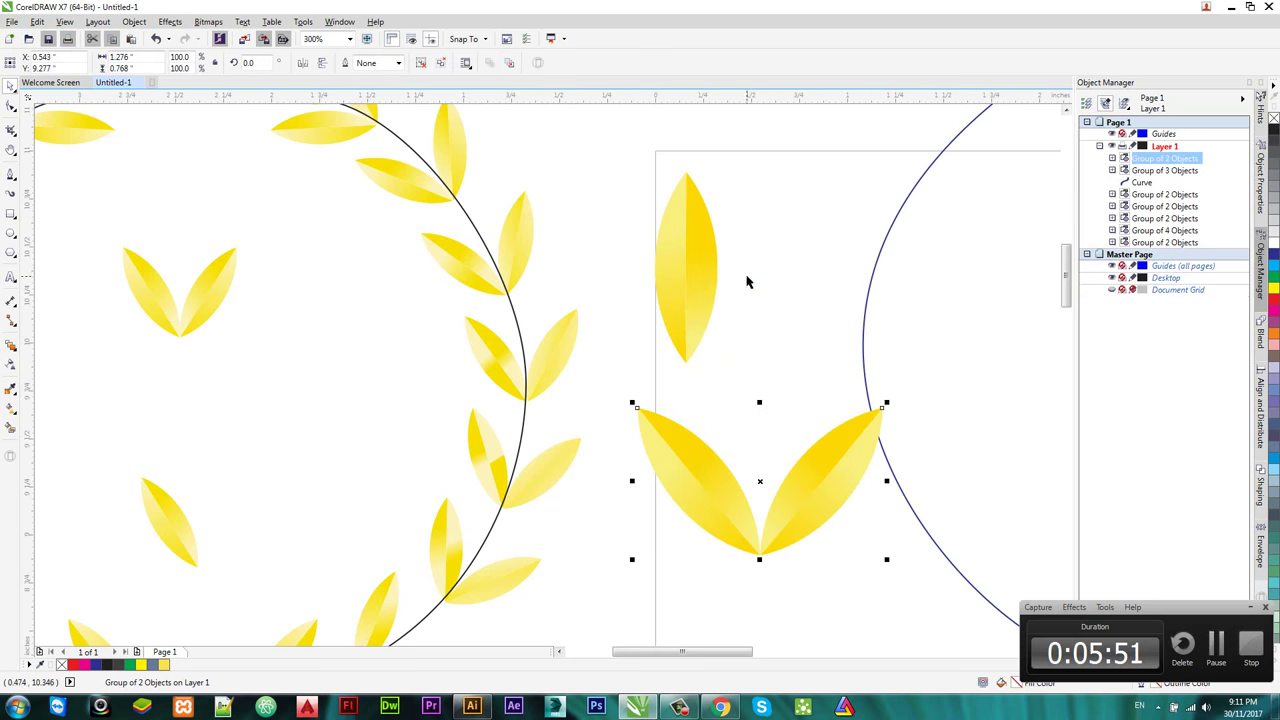
# Step: Shrink the leaf pair to about 58% and blend the two pairs with 13 steps
pyautogui.moveTo(886, 403)
pyautogui.mouseDown()
pyautogui.moveTo(810, 453)
pyautogui.moveTo(820, 174)
pyautogui.moveTo(824, 549)
pyautogui.moveTo(815, 175)
pyautogui.mouseUp()
pyautogui.click(11, 345)
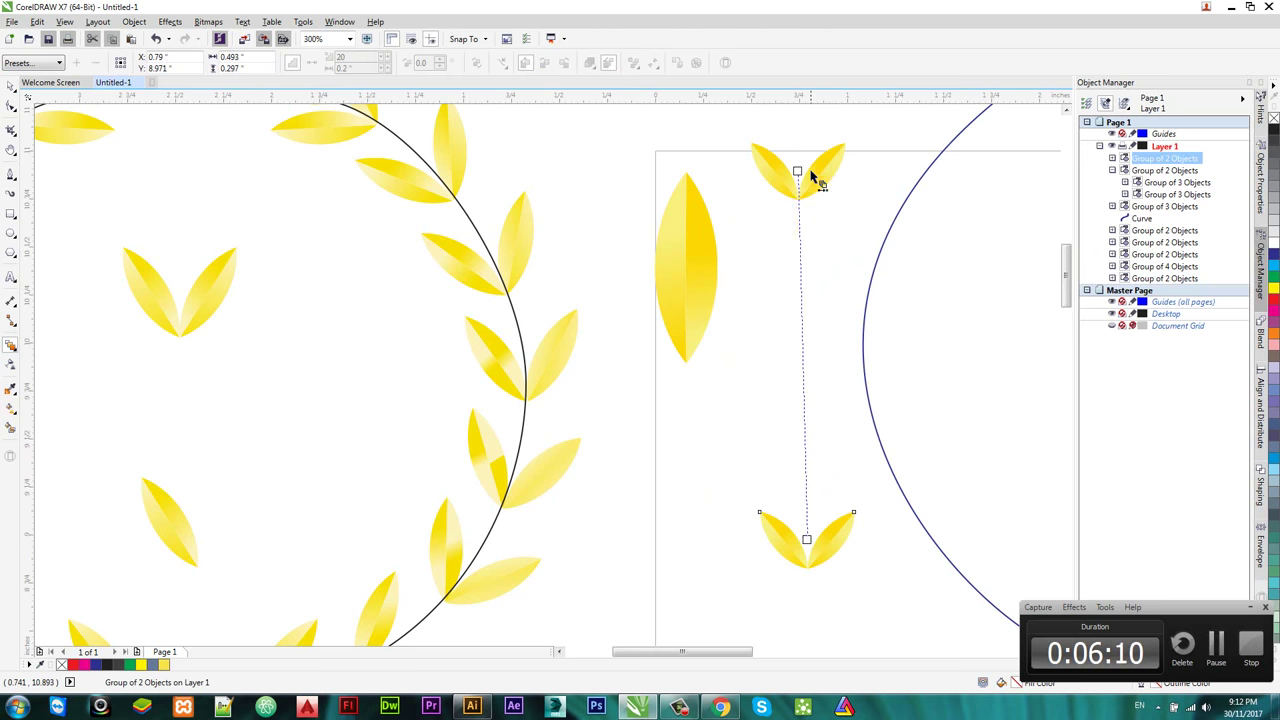
pyautogui.click(384, 64)
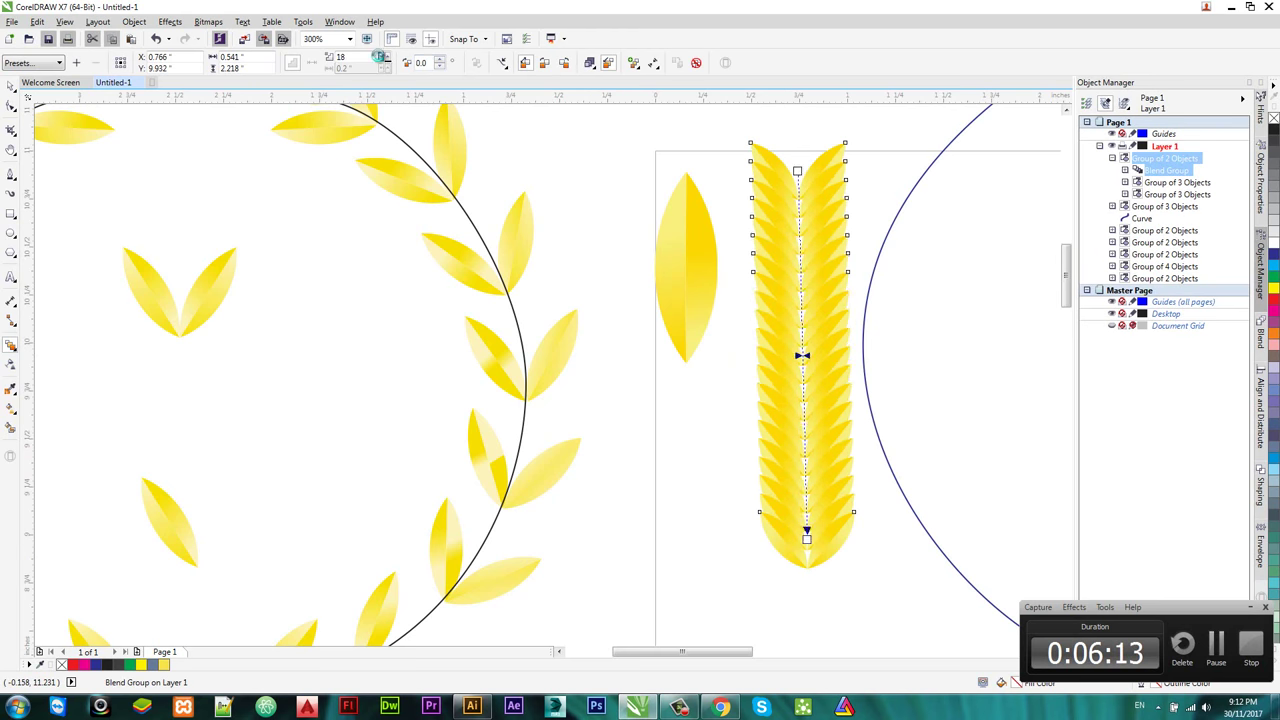
pyautogui.click(384, 64)
pyautogui.click(384, 64)
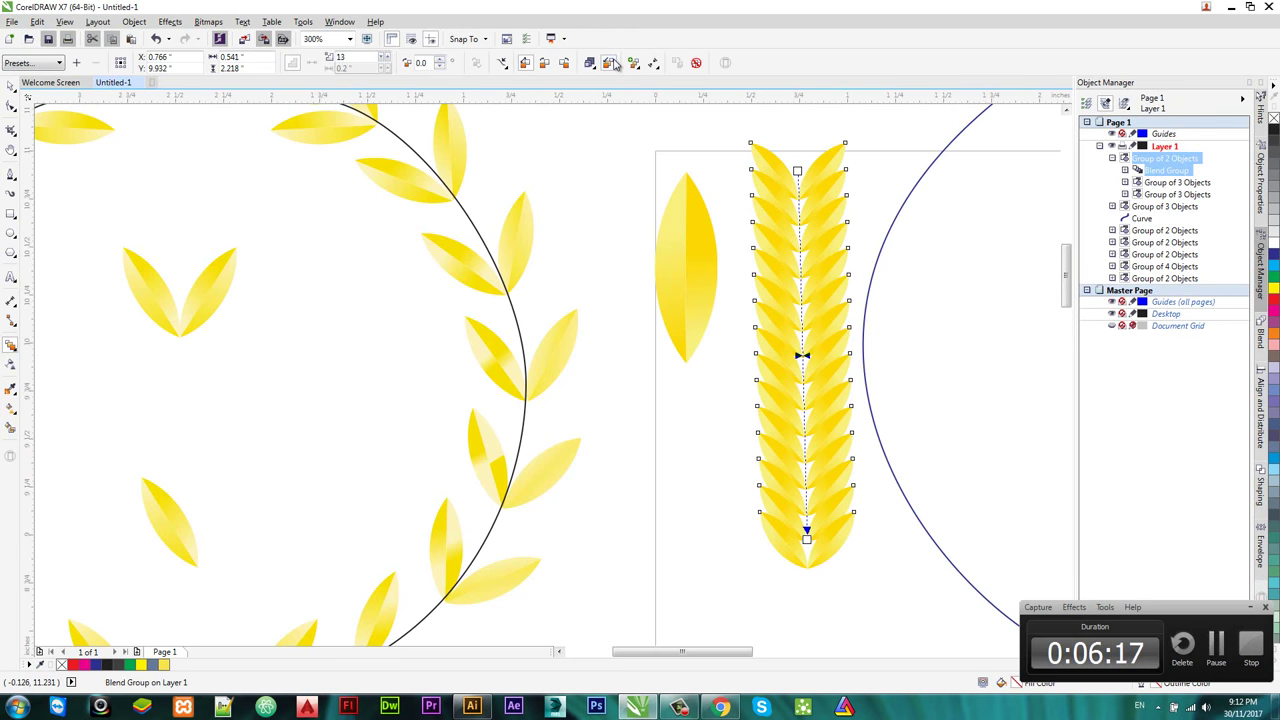
# Step: Attach the leaf blend to the blue arc curve as a new path
pyautogui.click(502, 63)
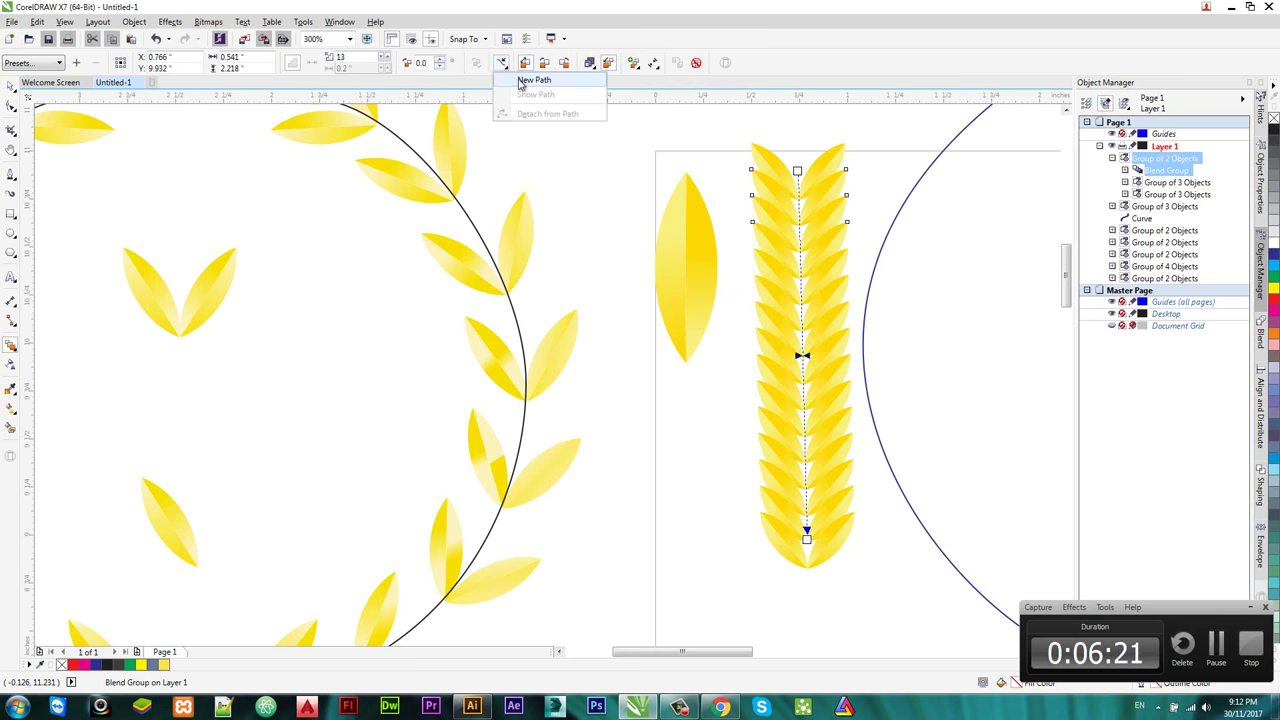
pyautogui.click(532, 80)
pyautogui.click(918, 180)
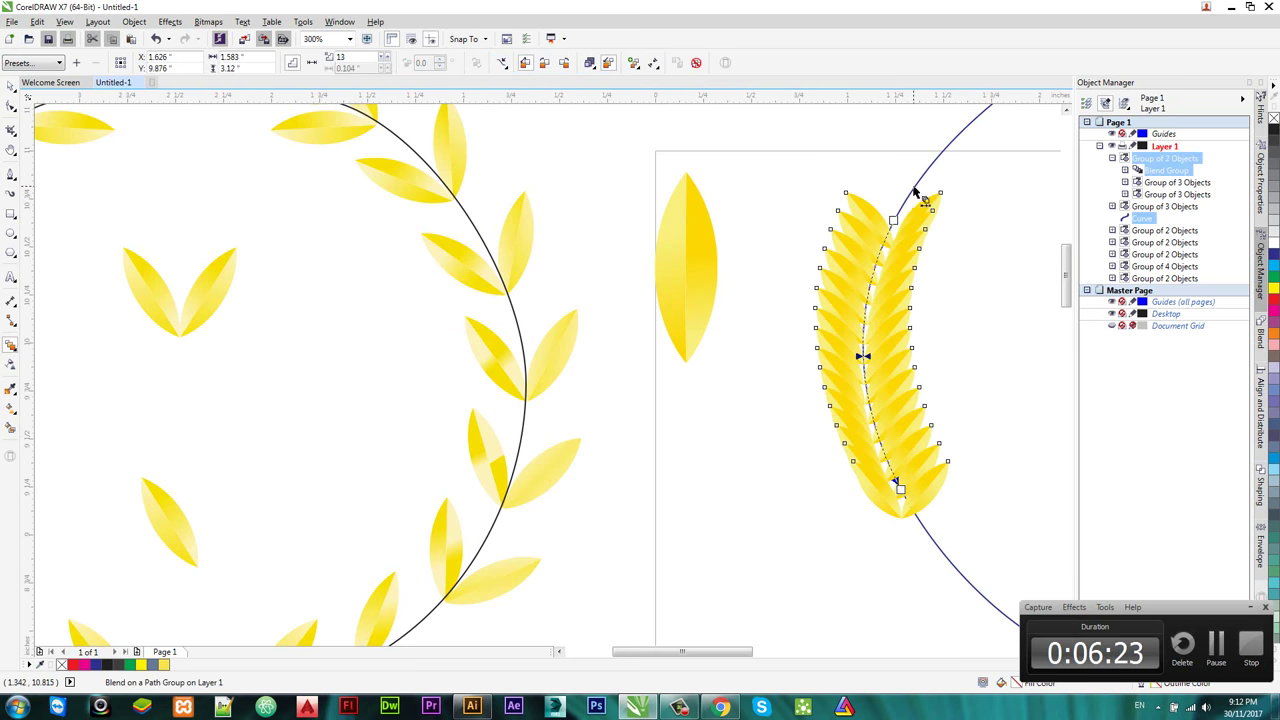
pyautogui.click(648, 66)
pyautogui.moveTo(746, 651); pyautogui.dragTo(796, 646)
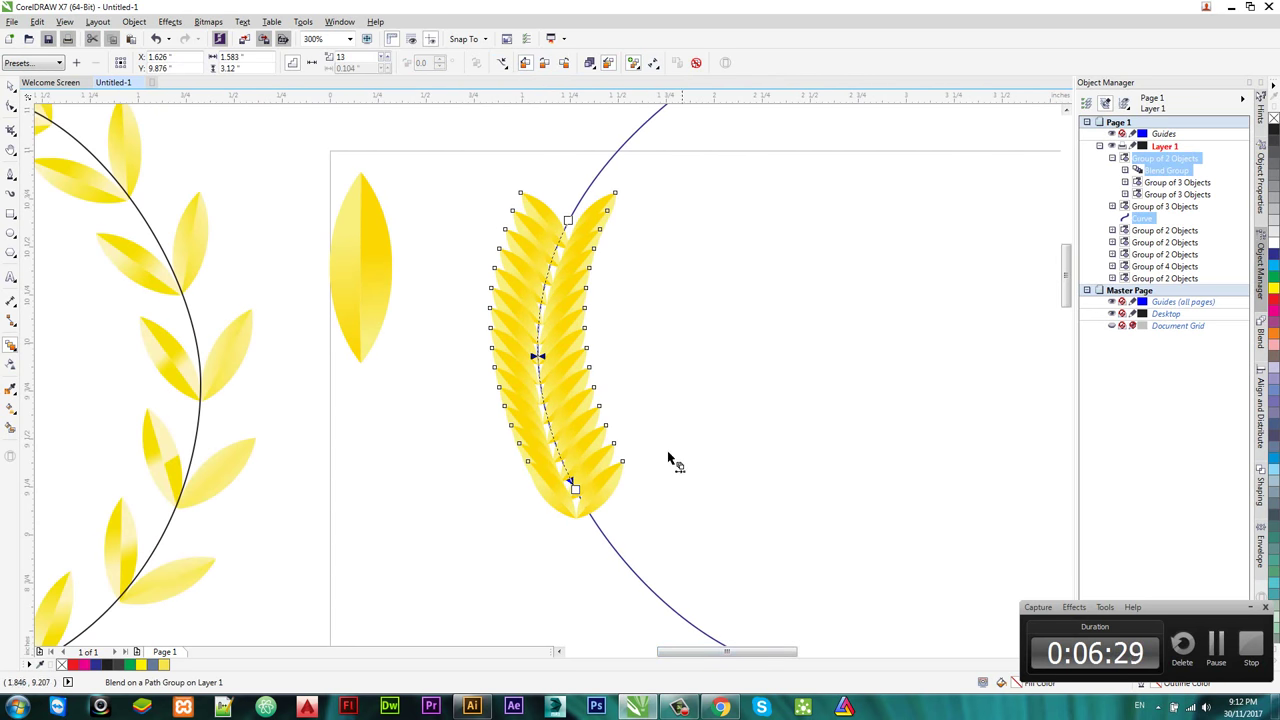
# Step: Snap the blend's start and end leaf pairs to the curve's top and bottom ends
pyautogui.scroll(-2, 663, 429)
pyautogui.moveTo(689, 262); pyautogui.dragTo(689, 262)
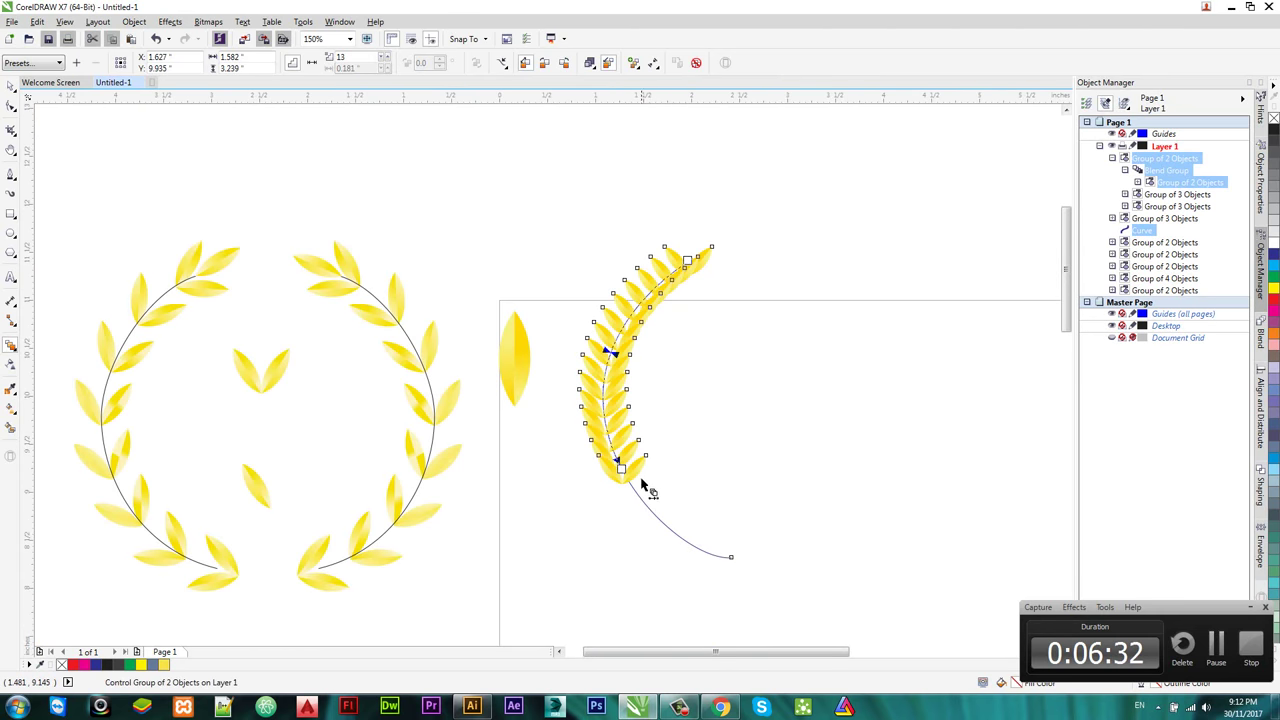
pyautogui.moveTo(621, 470); pyautogui.dragTo(733, 560)
pyautogui.scroll(4, 733, 560)
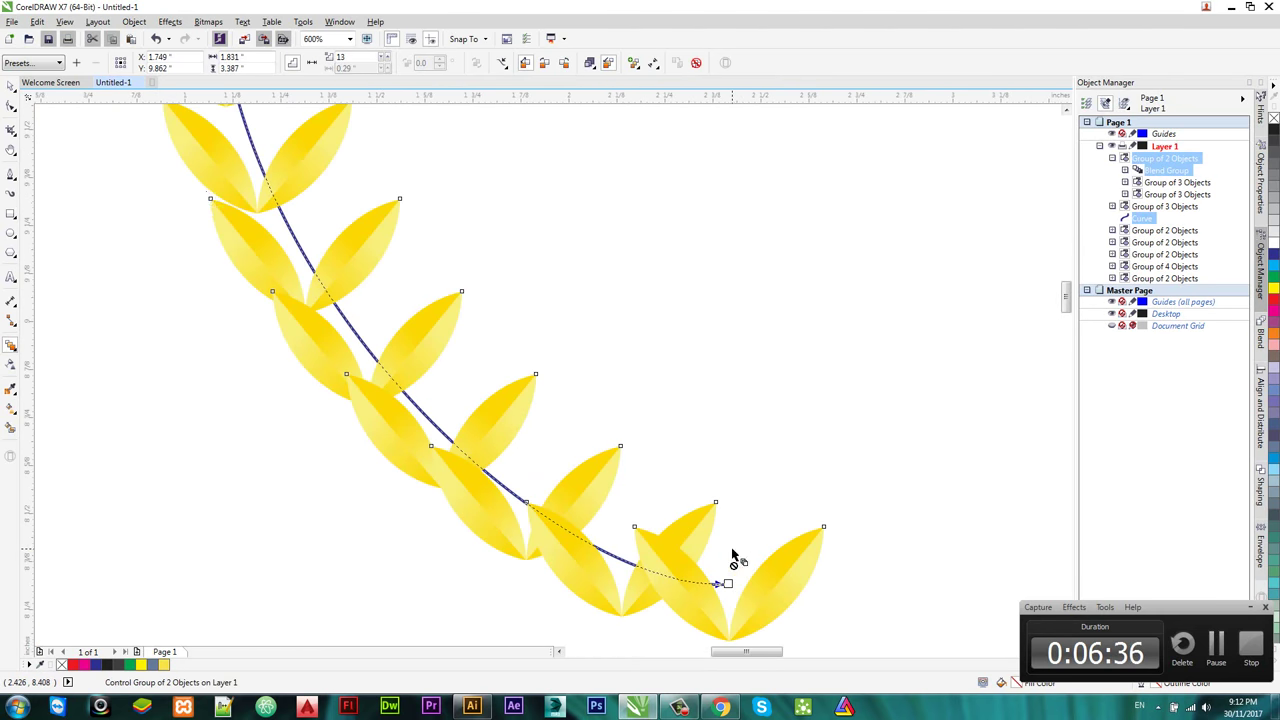
pyautogui.click(457, 351)
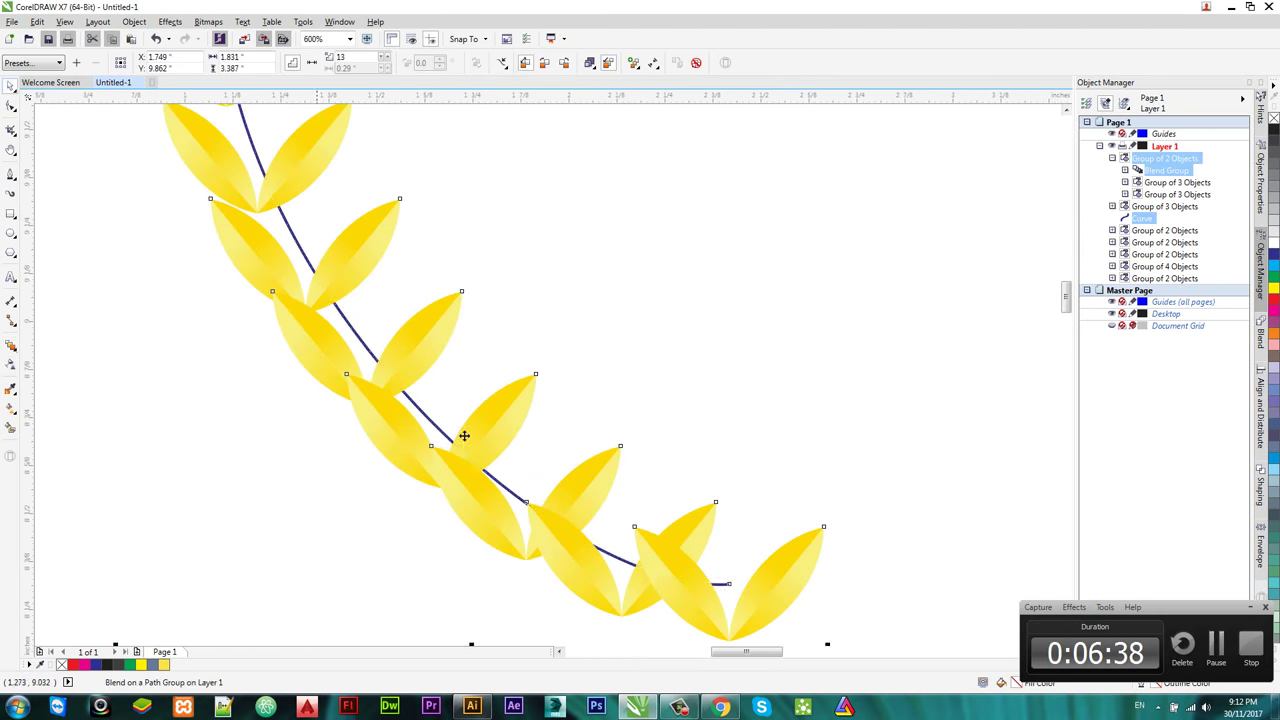
pyautogui.click(900, 505)
# Step: Rotate the blend's end leaf pair about 90° and nudge it slightly lower
pyautogui.click(809, 571)
pyautogui.click(809, 571)
pyautogui.moveTo(632, 528); pyautogui.dragTo(762, 521)
pyautogui.moveTo(762, 519)
pyautogui.mouseDown()
pyautogui.moveTo(689, 478)
pyautogui.moveTo(710, 490)
pyautogui.moveTo(658, 507)
pyautogui.mouseUp()
pyautogui.click(760, 480)
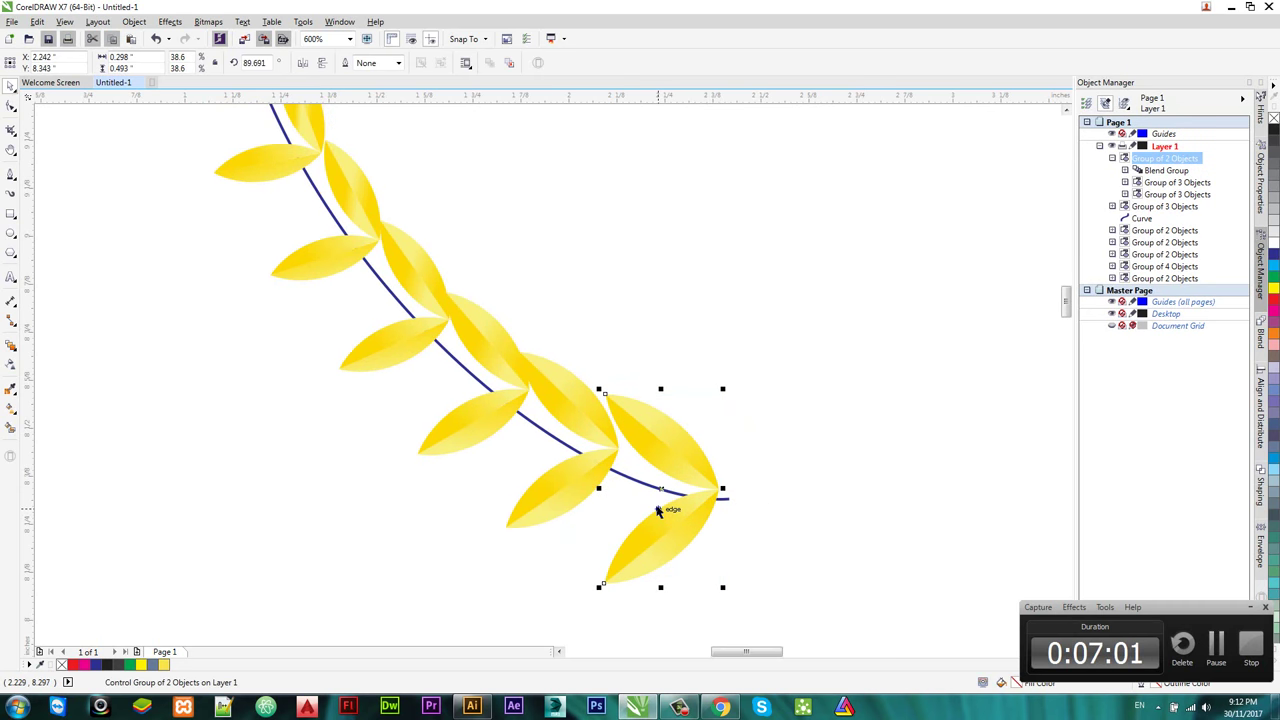
pyautogui.moveTo(690, 455); pyautogui.dragTo(690, 473)
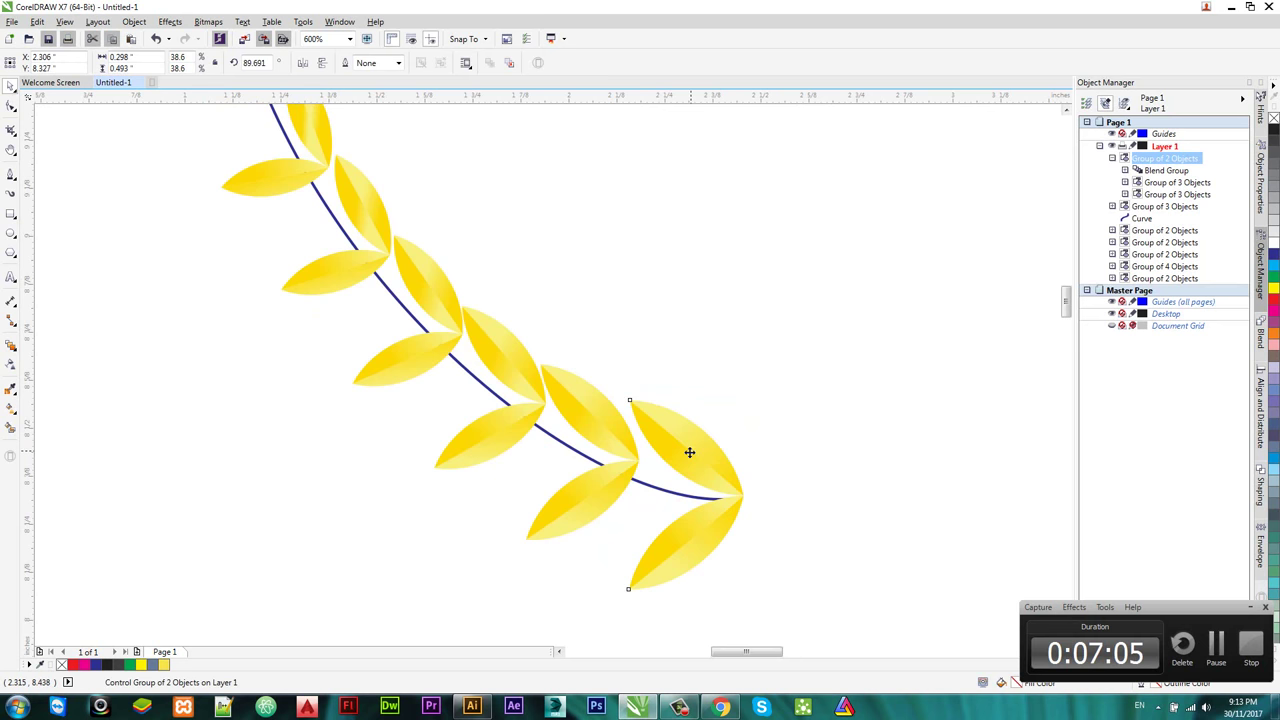
pyautogui.click(689, 452)
pyautogui.moveTo(748, 394); pyautogui.dragTo(754, 404)
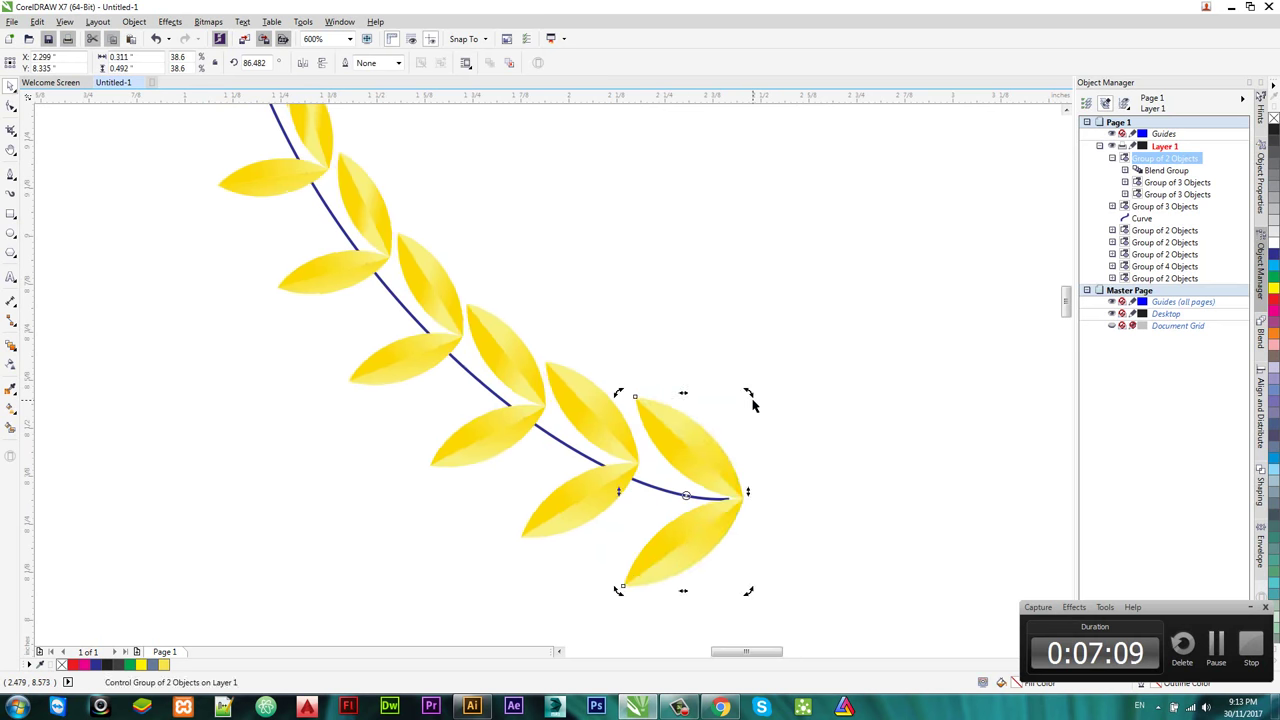
pyautogui.click(863, 374)
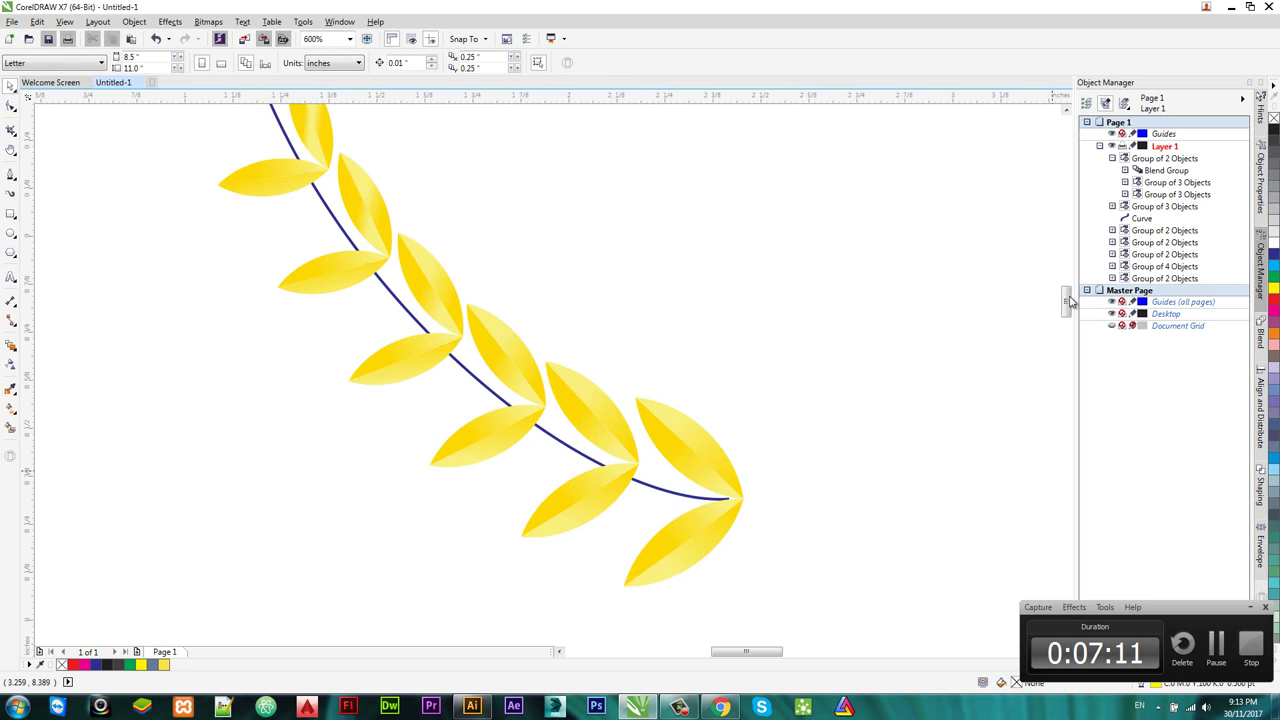
pyautogui.moveTo(1068, 300)
pyautogui.mouseDown()
pyautogui.moveTo(1063, 223)
pyautogui.moveTo(1044, 248)
pyautogui.mouseUp()
# Step: Rotate the blend's top leaf pair to follow the curve
pyautogui.click(600, 192)
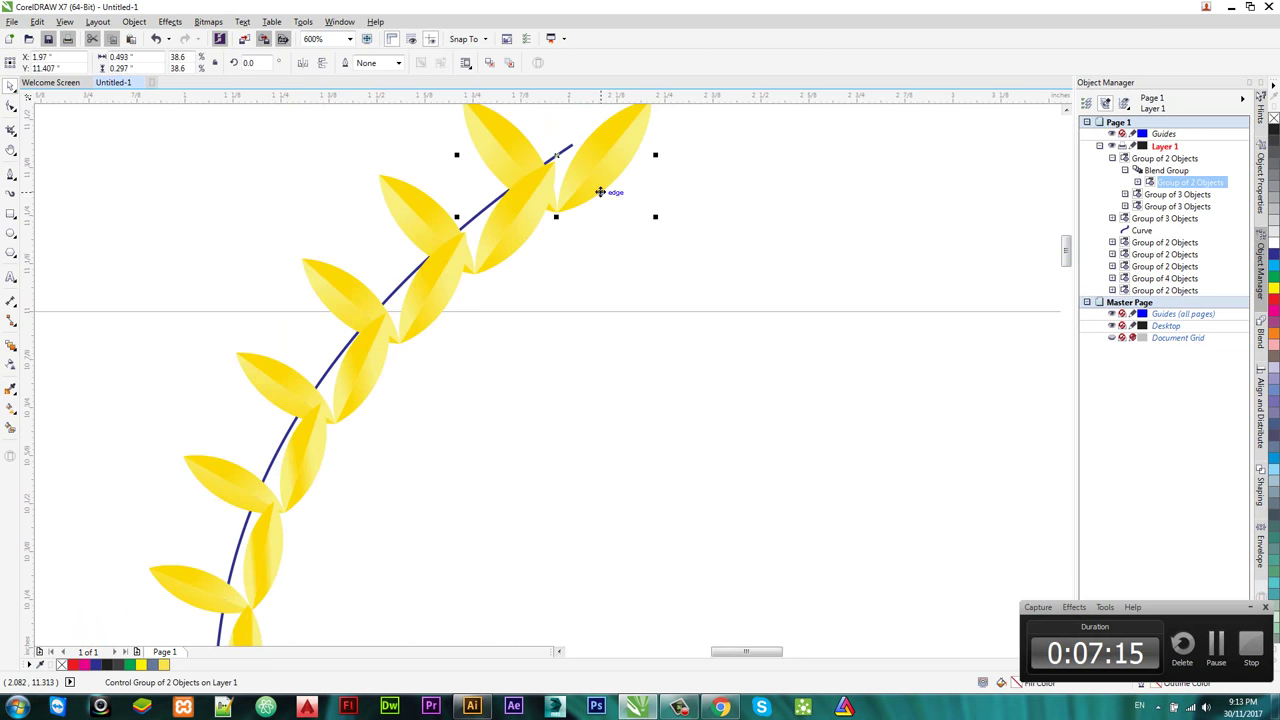
pyautogui.moveTo(600, 192); pyautogui.dragTo(606, 172)
pyautogui.moveTo(659, 218); pyautogui.dragTo(569, 282)
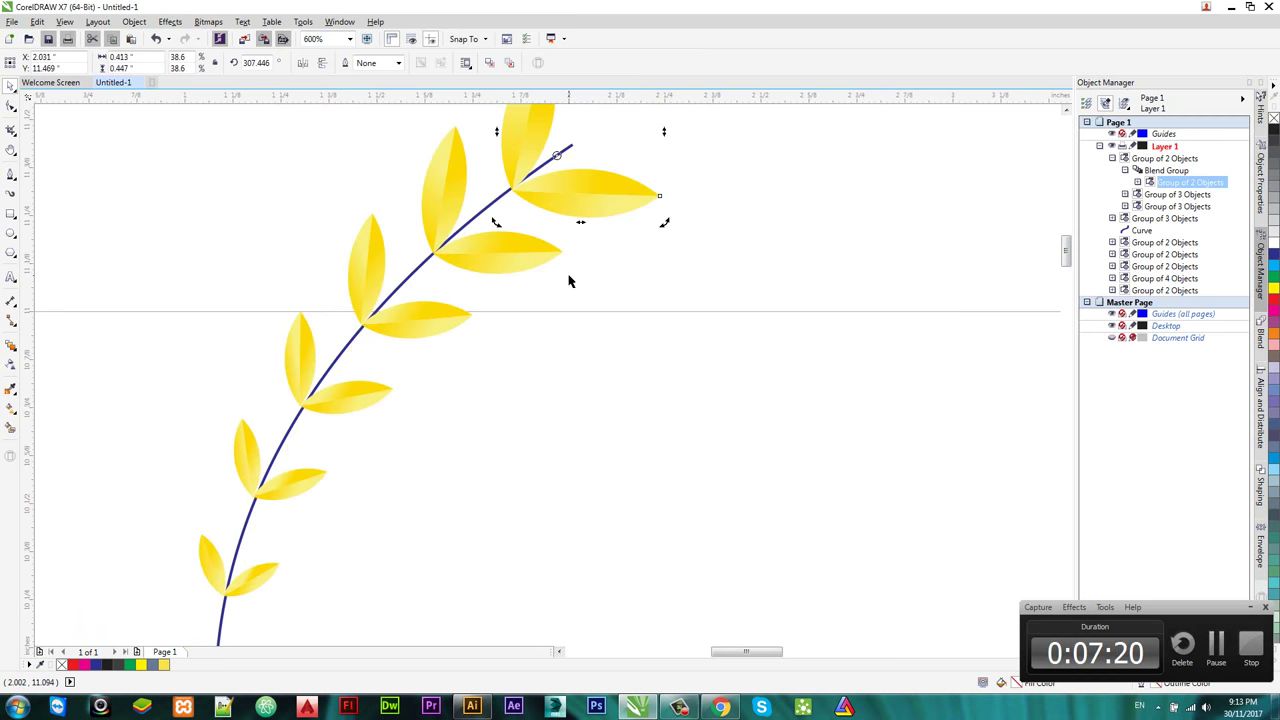
pyautogui.click(724, 279)
pyautogui.scroll(-2, 724, 279)
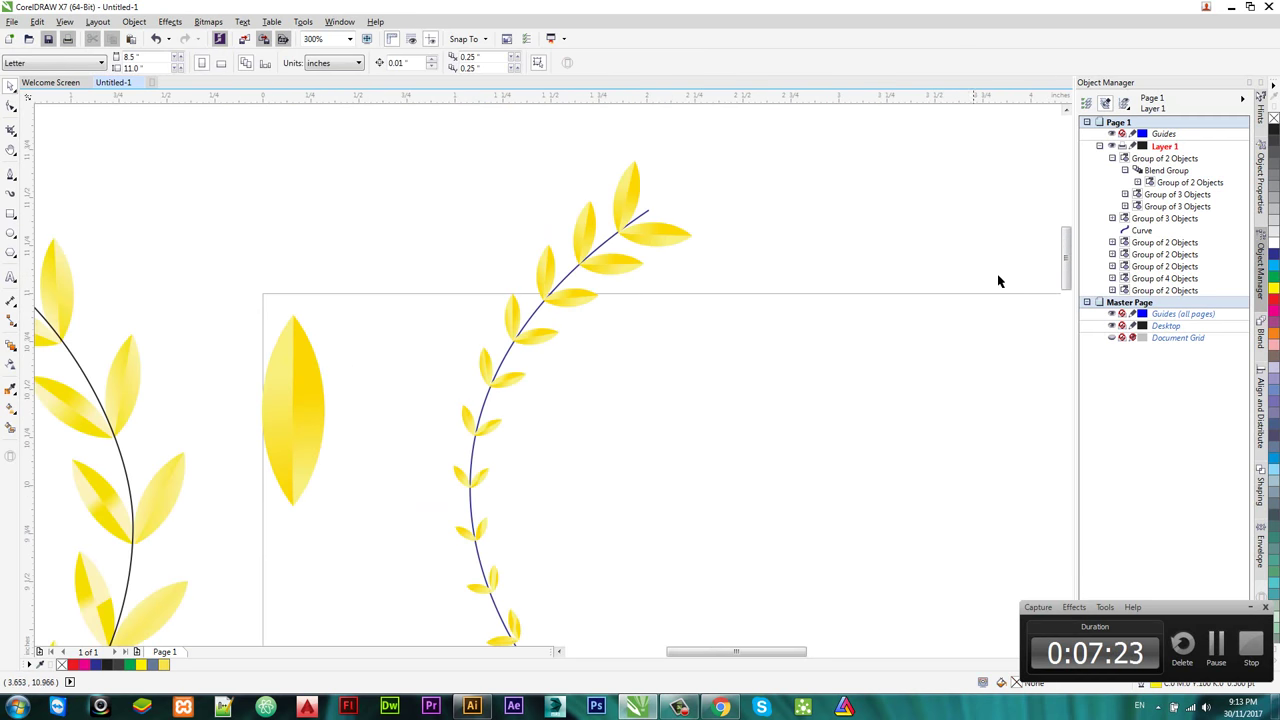
# Step: Enable Blend along full path and Rotate all objects for the leaf blend
pyautogui.moveTo(1066, 247); pyautogui.dragTo(1066, 267)
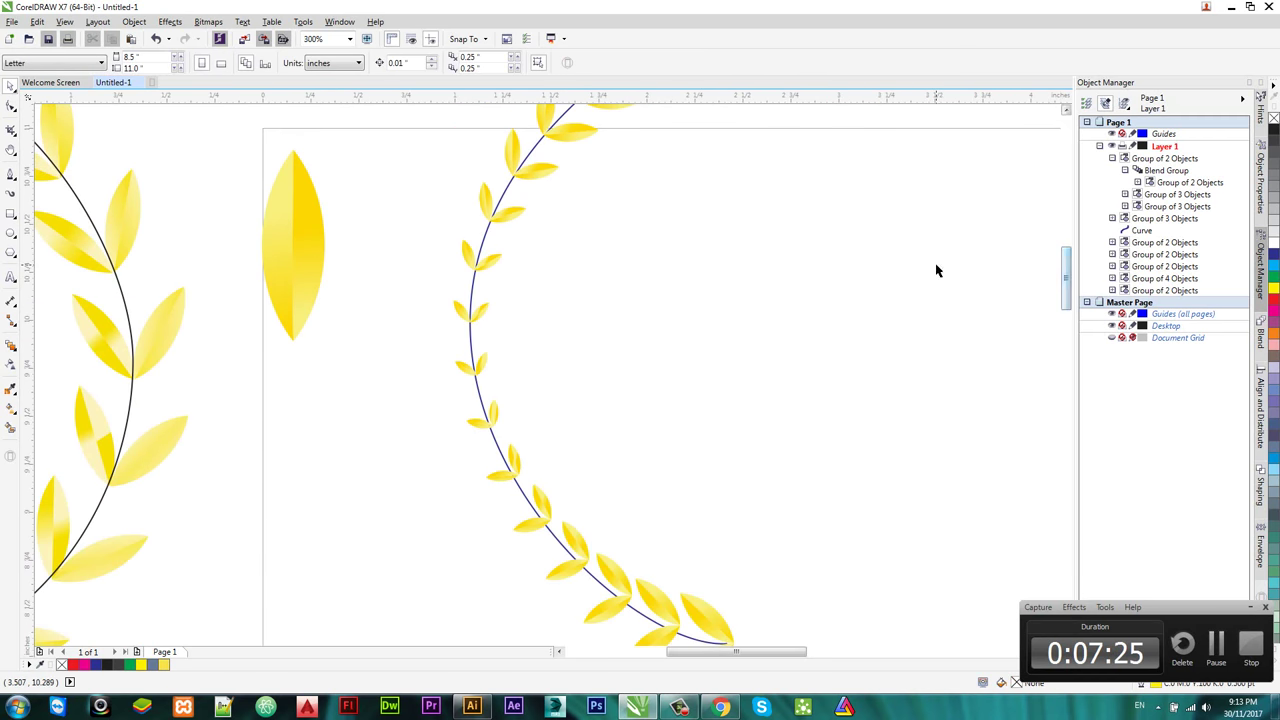
pyautogui.scroll(-2, 936, 270)
pyautogui.click(774, 184)
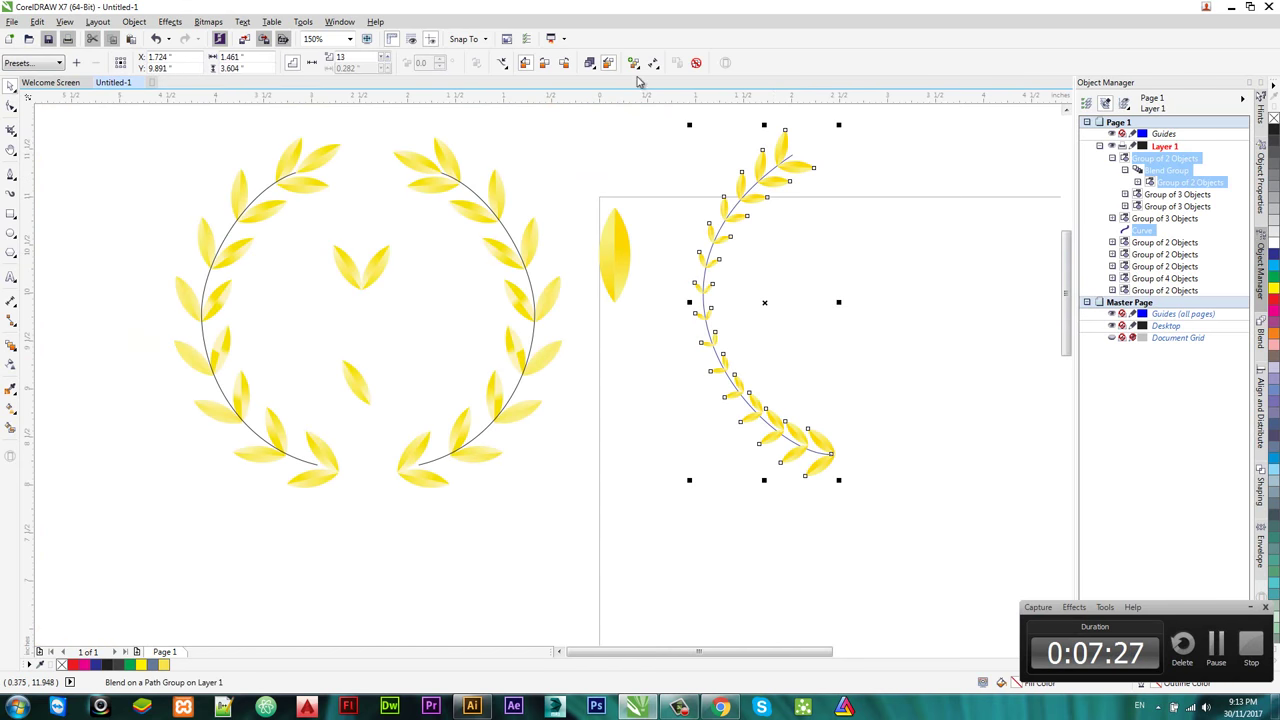
pyautogui.click(634, 63)
pyautogui.click(665, 138)
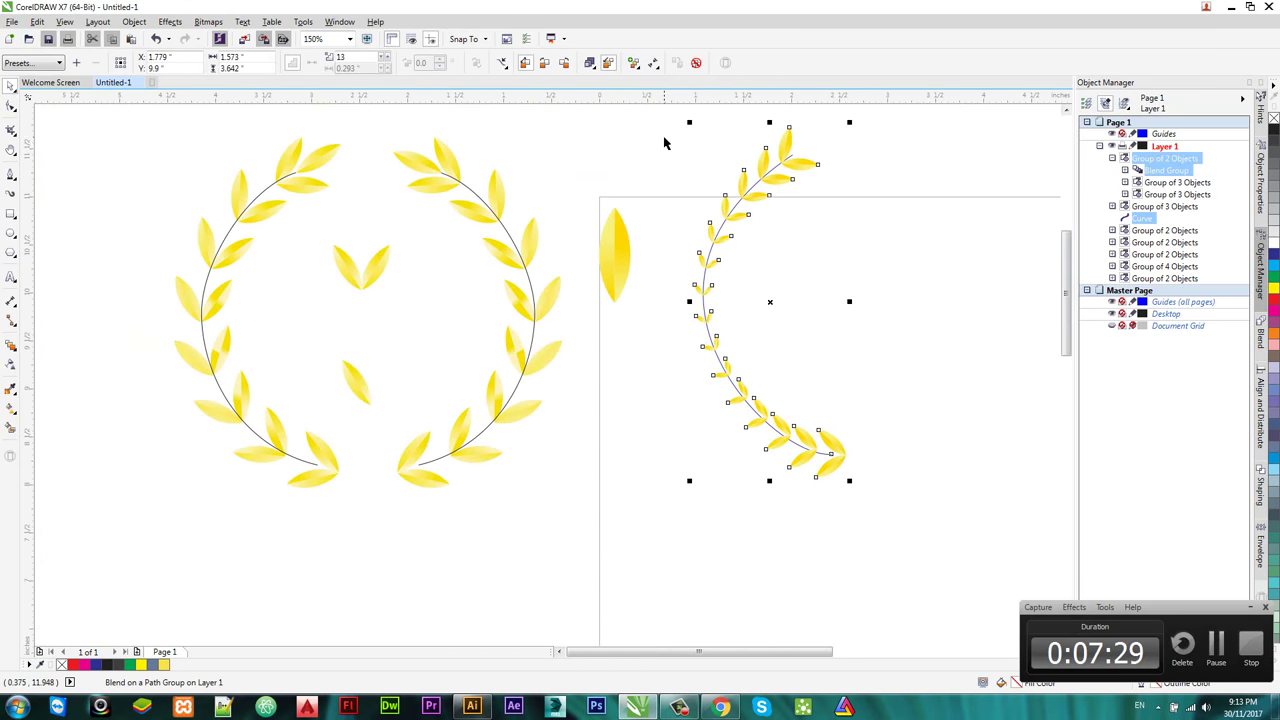
pyautogui.click(637, 65)
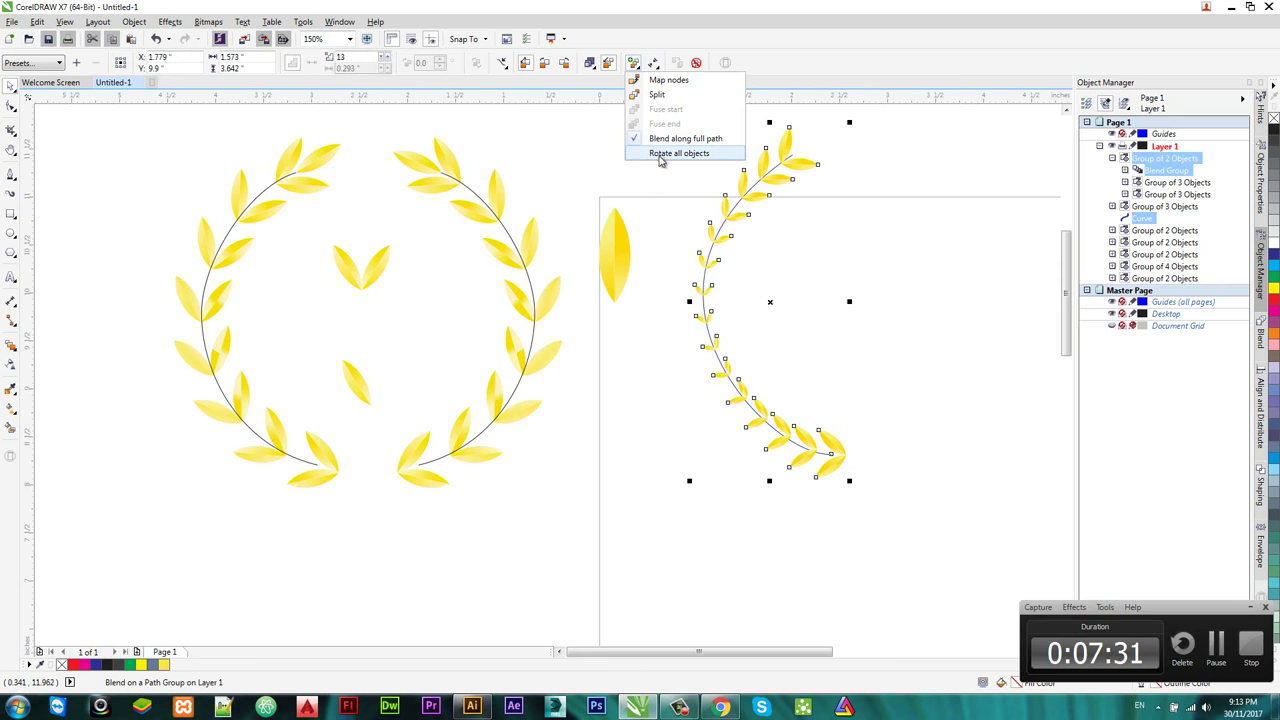
pyautogui.click(661, 154)
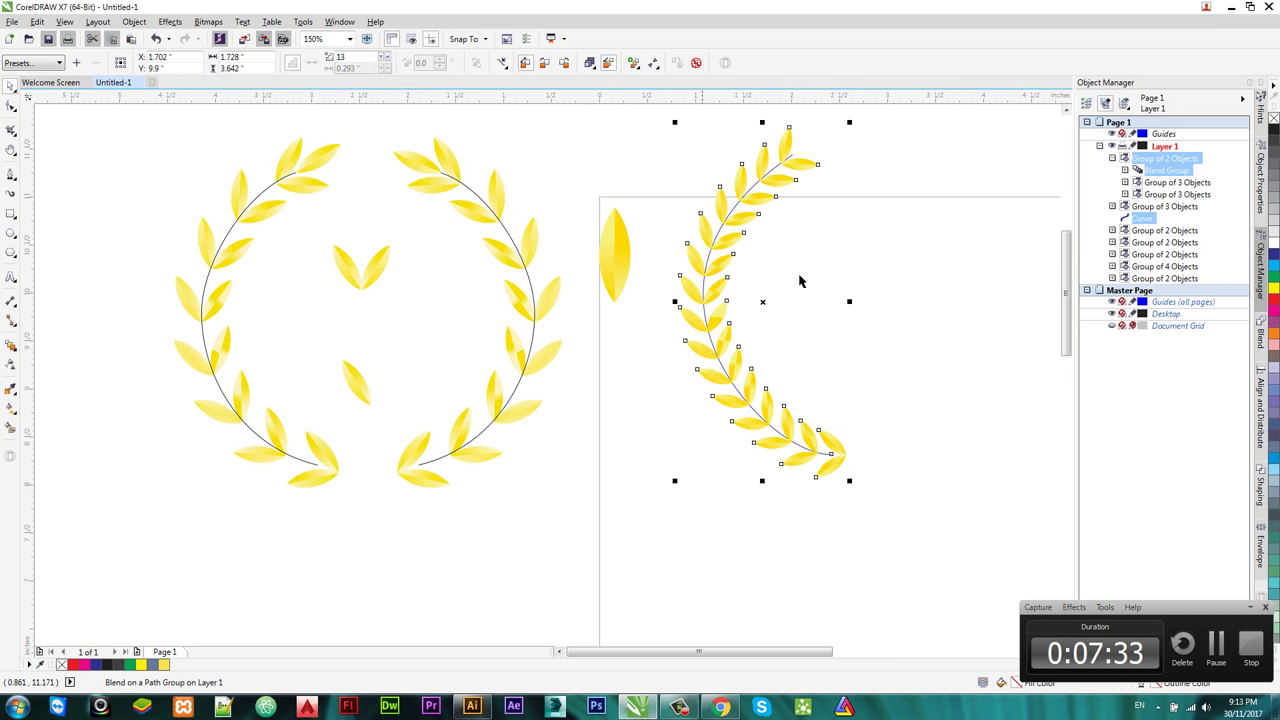
pyautogui.click(900, 265)
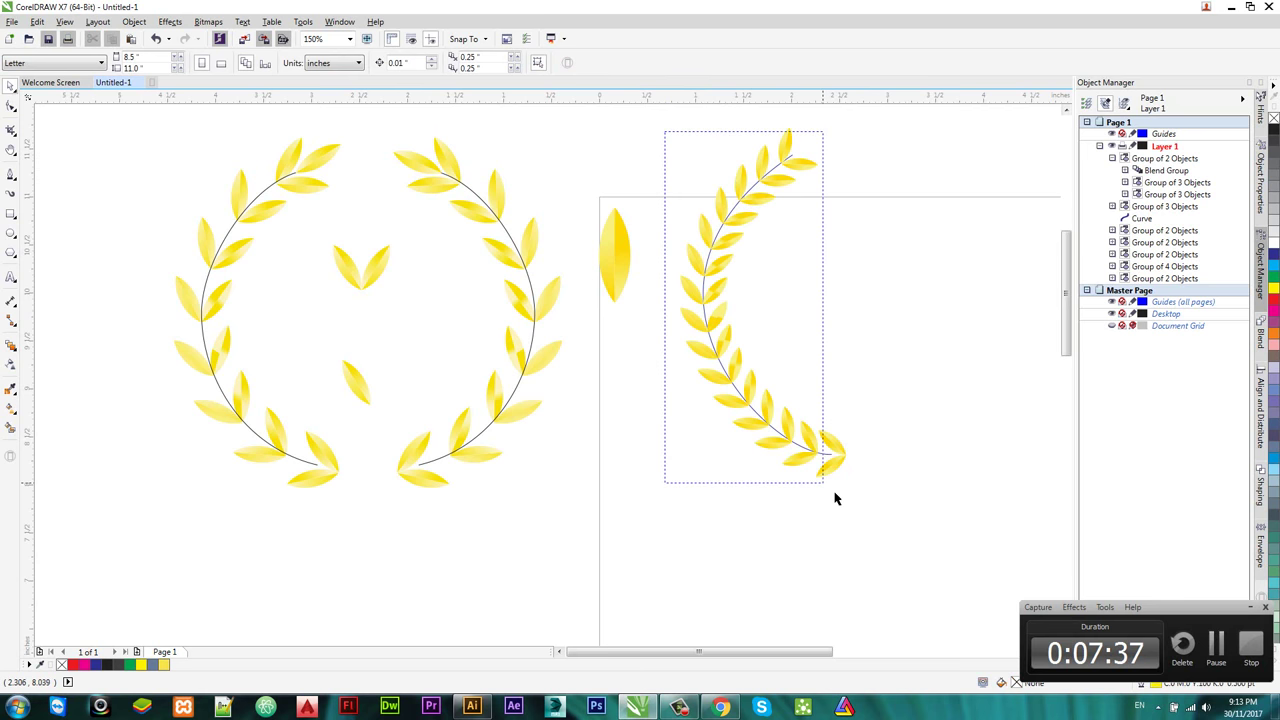
# Step: Group the whole right branch together with its curve
pyautogui.moveTo(666, 132); pyautogui.dragTo(868, 530)
pyautogui.rightClick(803, 427)
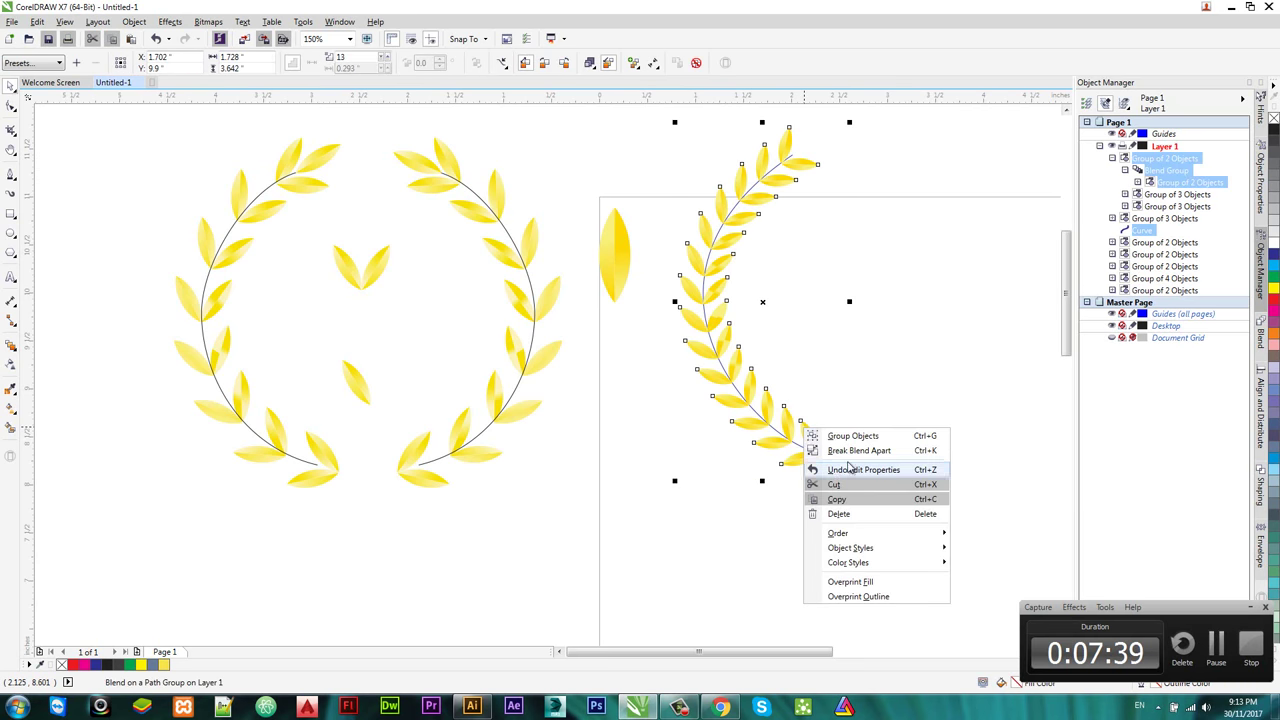
pyautogui.click(845, 436)
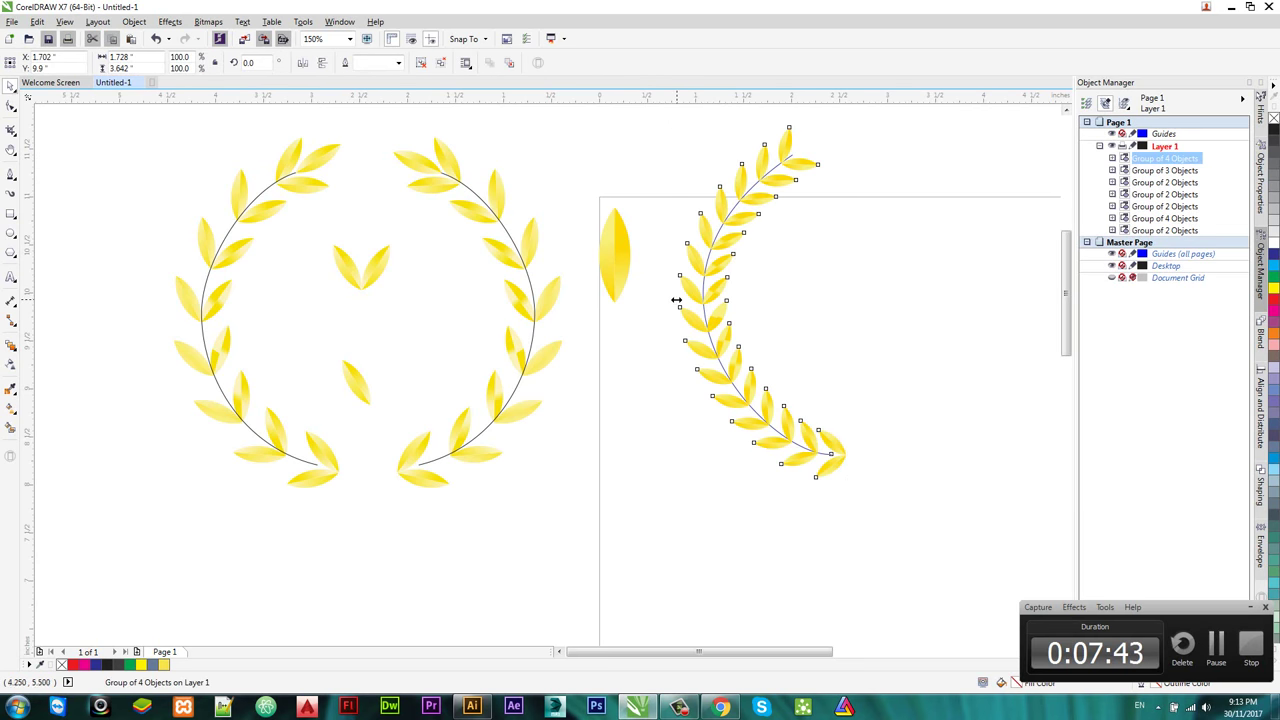
# Step: Make a mirrored copy of the leaf branch and move the single leaf to the branch top
pyautogui.moveTo(677, 300); pyautogui.dragTo(959, 322)
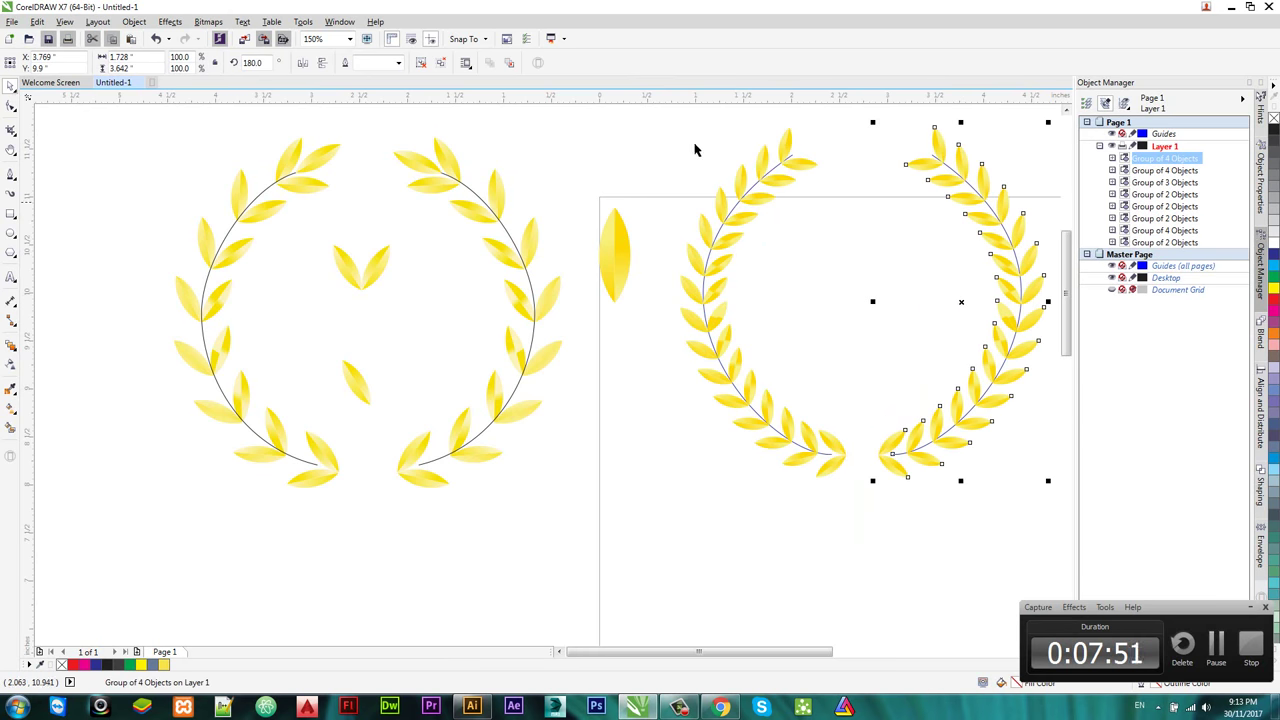
pyautogui.moveTo(611, 229)
pyautogui.mouseDown()
pyautogui.moveTo(830, 140)
pyautogui.moveTo(863, 157)
pyautogui.mouseUp()
pyautogui.scroll(2, 863, 157)
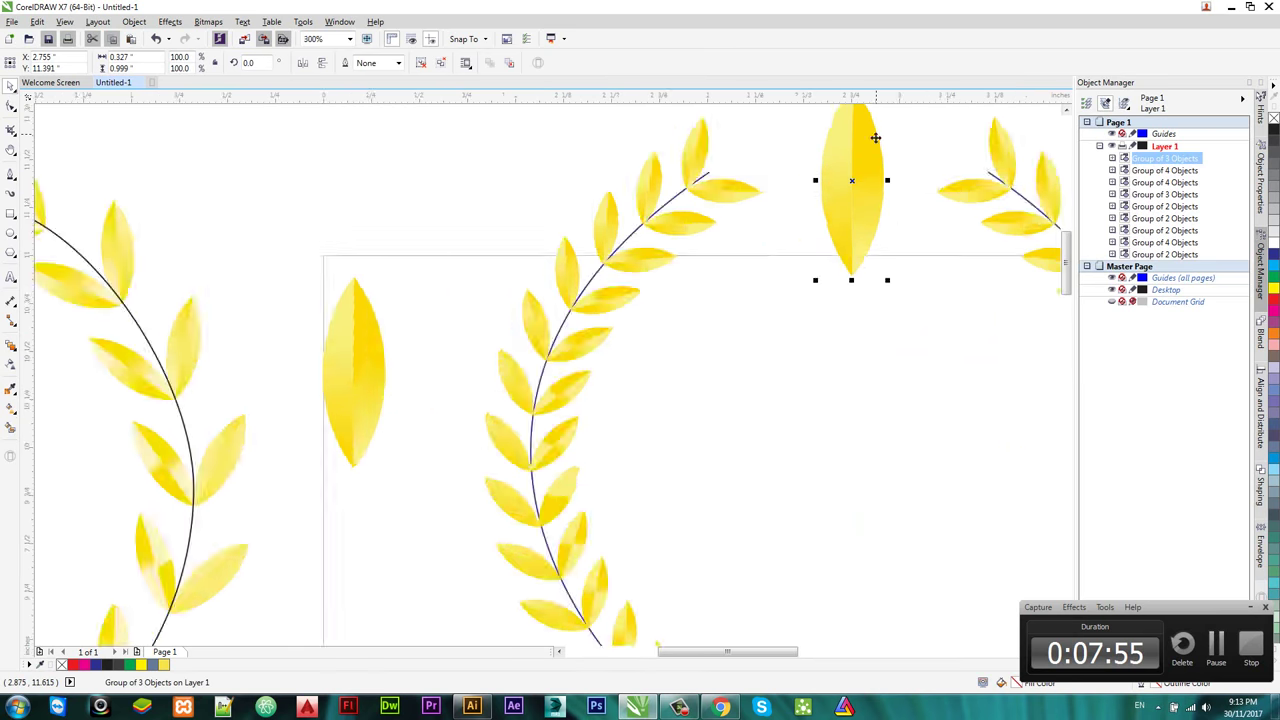
pyautogui.scroll(2, 877, 134)
# Step: Shrink the single leaf to about 63%, tilt it to match the branch, and scale it at the stem tip
pyautogui.moveTo(733, 135); pyautogui.dragTo(784, 281)
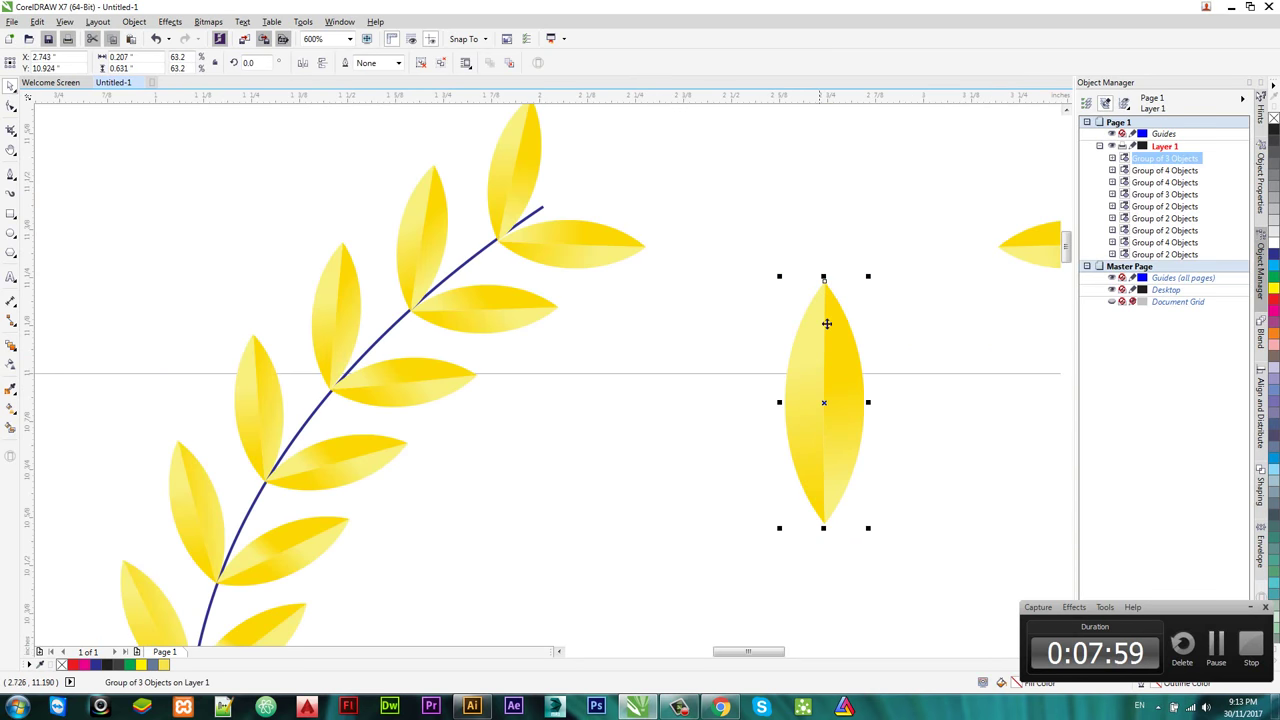
pyautogui.click(829, 323)
pyautogui.moveTo(868, 277); pyautogui.dragTo(960, 416)
pyautogui.moveTo(849, 400); pyautogui.dragTo(663, 134)
pyautogui.scroll(-4, 705, 186)
pyautogui.scroll(4, 705, 186)
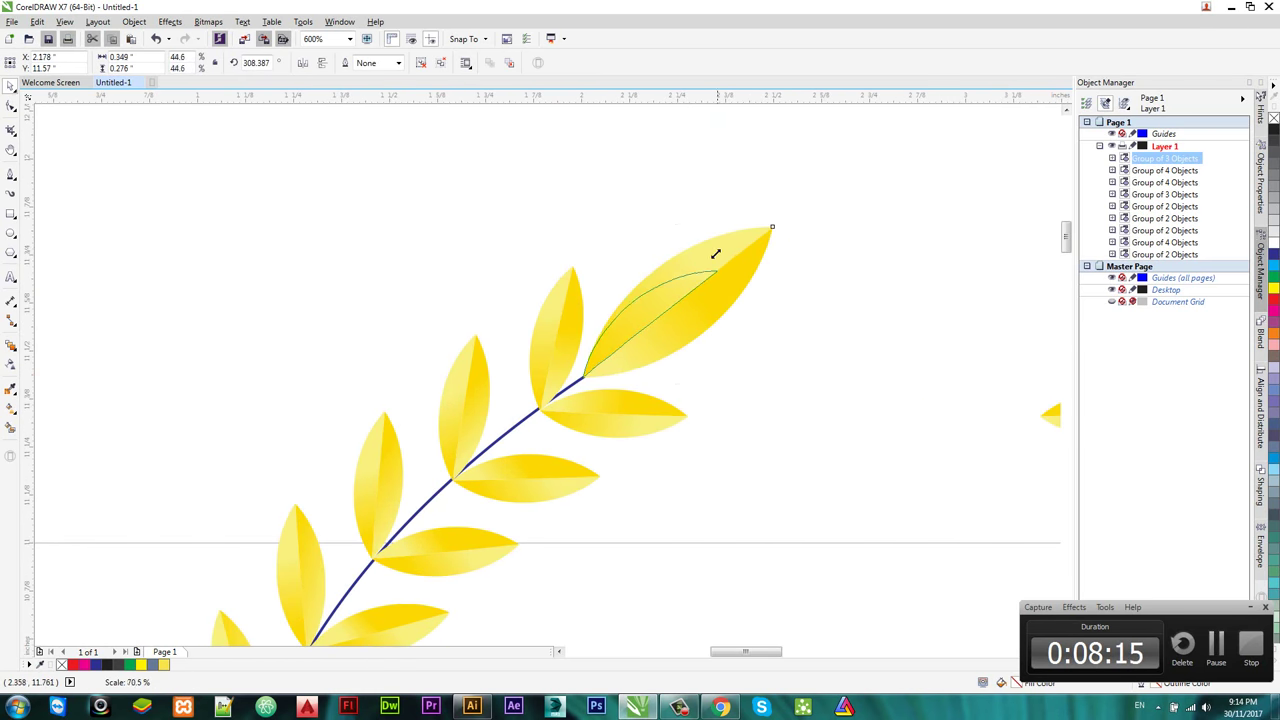
pyautogui.moveTo(776, 222)
pyautogui.mouseDown()
pyautogui.moveTo(709, 249)
pyautogui.moveTo(963, 283)
pyautogui.mouseUp()
pyautogui.click(743, 217)
pyautogui.scroll(-2, 720, 272)
# Step: Remove the mirrored leaf copy, rotate the remaining top leaf, and switch to Illustrator
pyautogui.press('Escape')
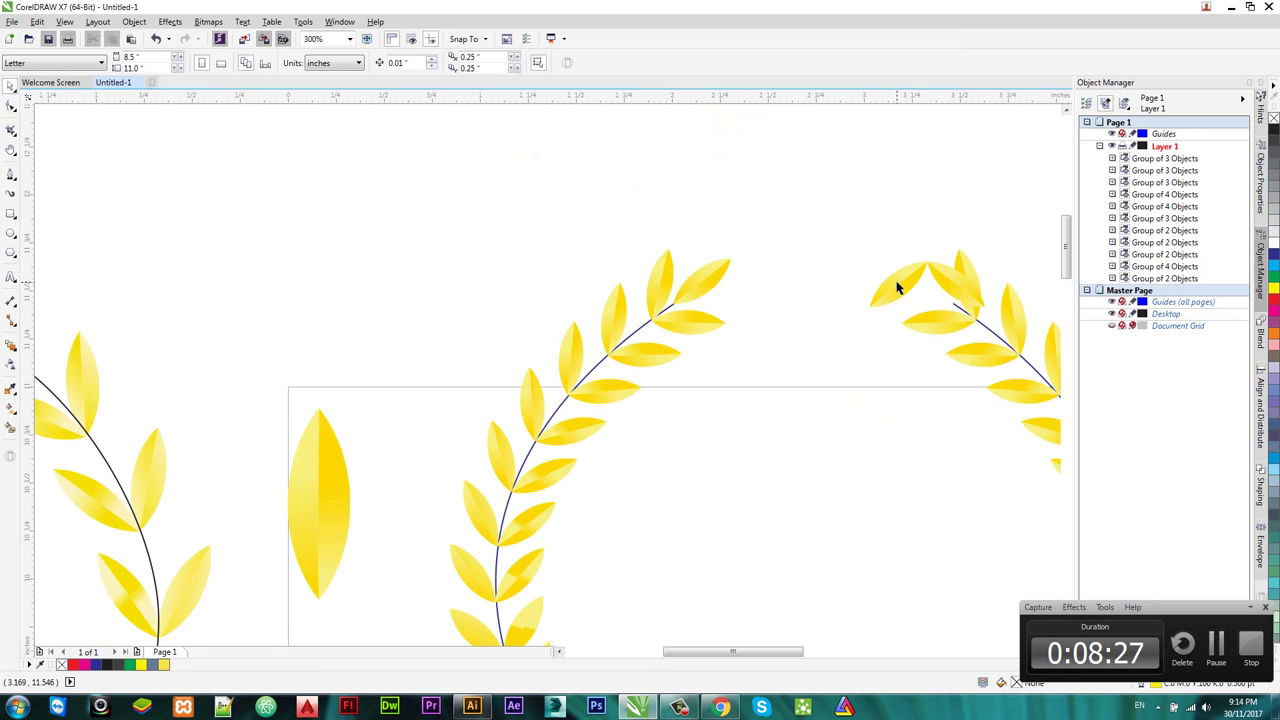
pyautogui.hotkey('ctrl', 'z')
pyautogui.click(905, 287)
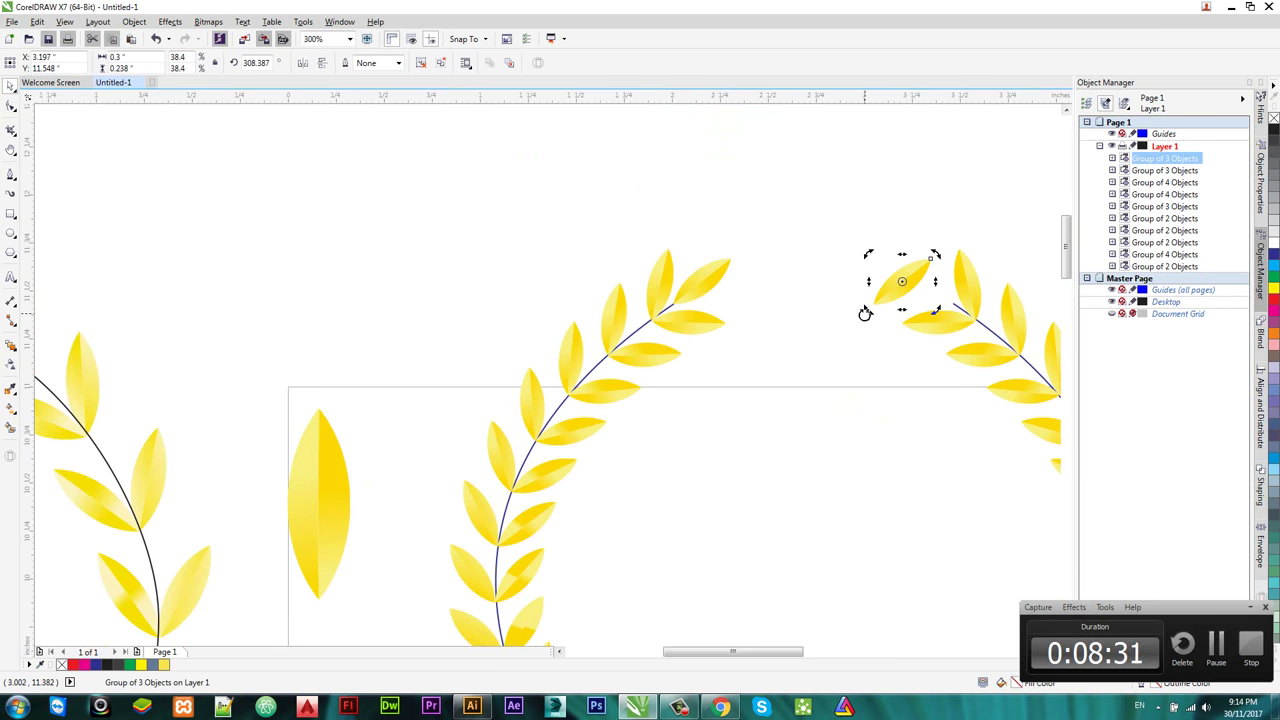
pyautogui.moveTo(865, 313)
pyautogui.mouseDown()
pyautogui.moveTo(954, 303)
pyautogui.moveTo(867, 368)
pyautogui.moveTo(857, 356)
pyautogui.moveTo(937, 380)
pyautogui.mouseUp()
pyautogui.scroll(1, 903, 271)
pyautogui.scroll(1, 857, 356)
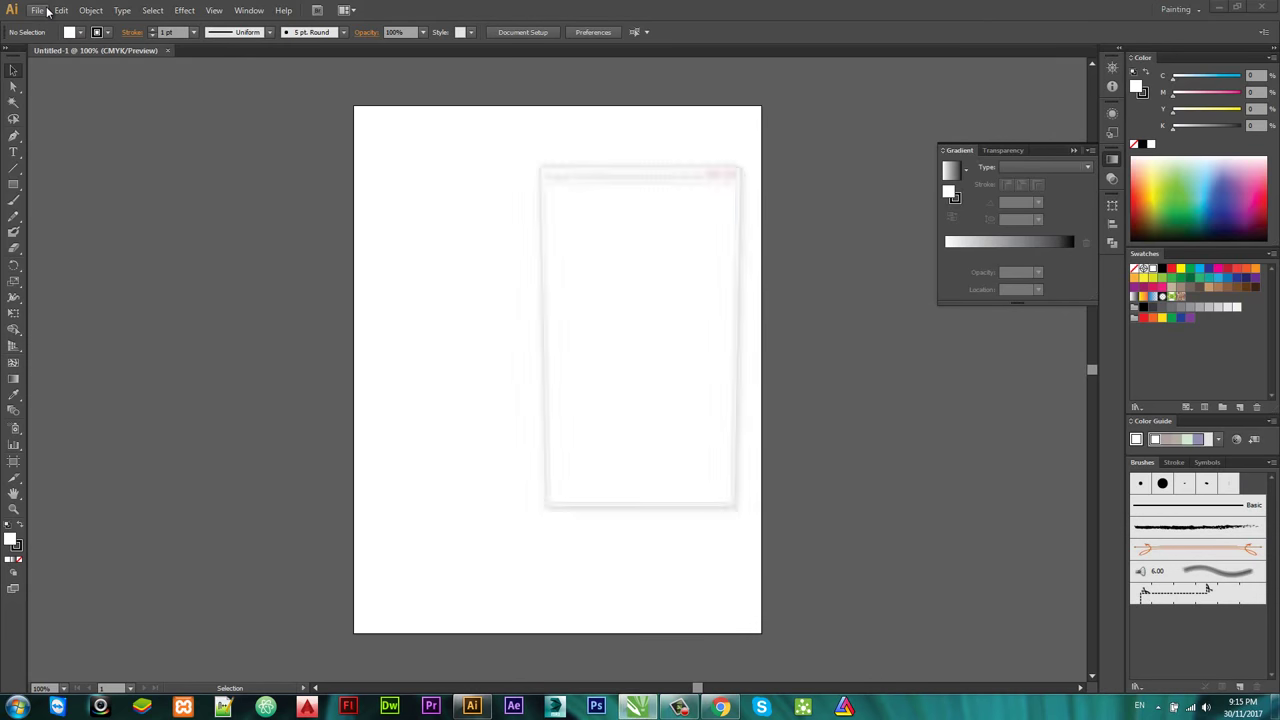
pyautogui.click(38, 10)
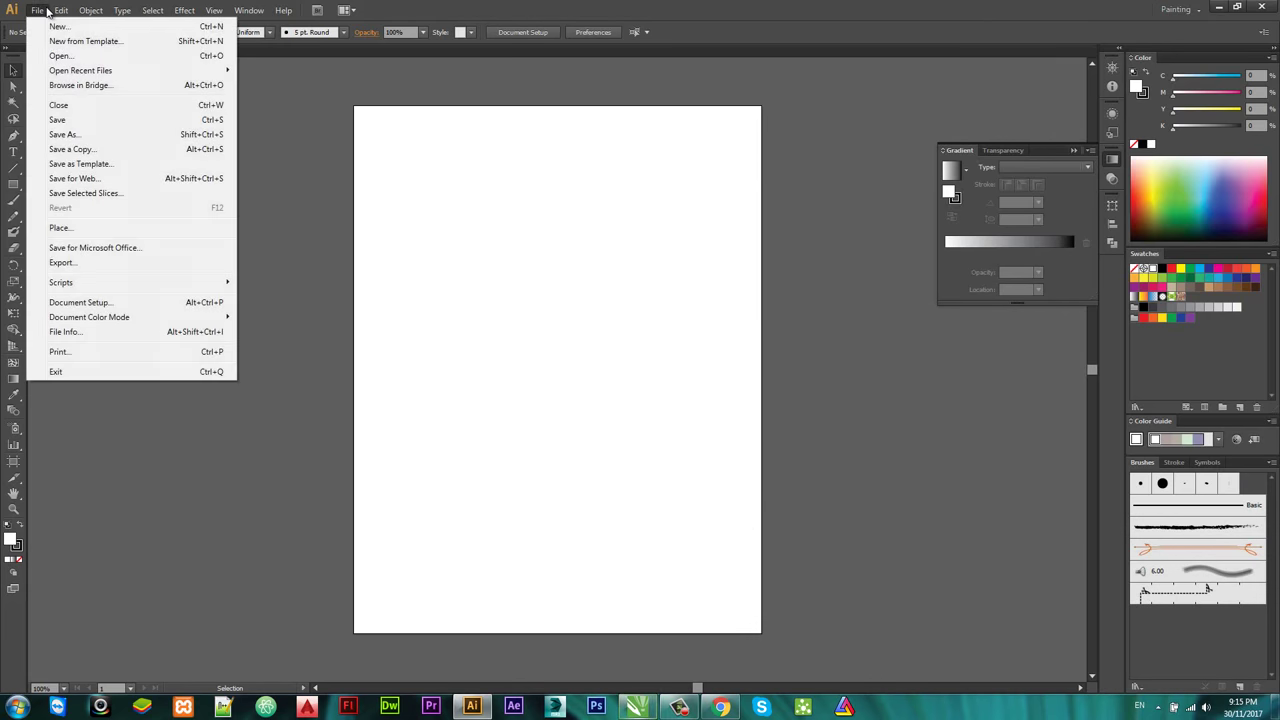
pyautogui.moveTo(61, 10)
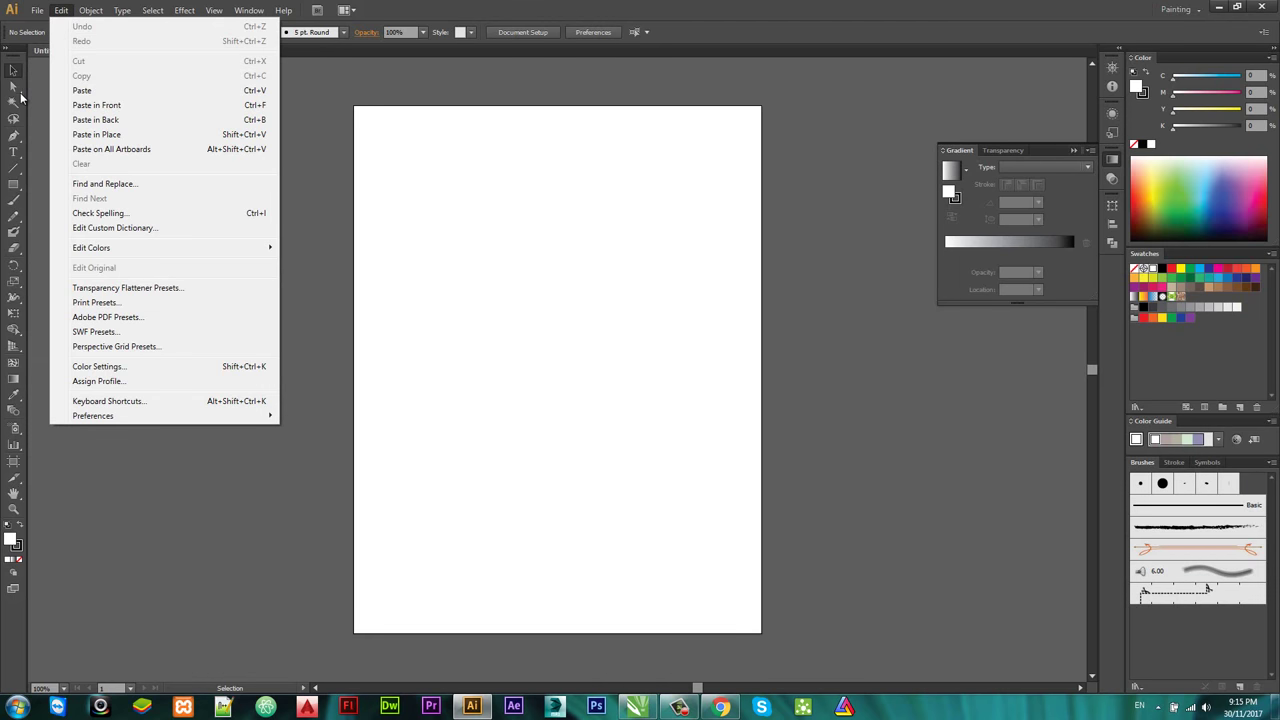
# Step: Draw a 253 × 253 pt circle with the Ellipse Tool, discarding a first stray ellipse
pyautogui.click(19, 91)
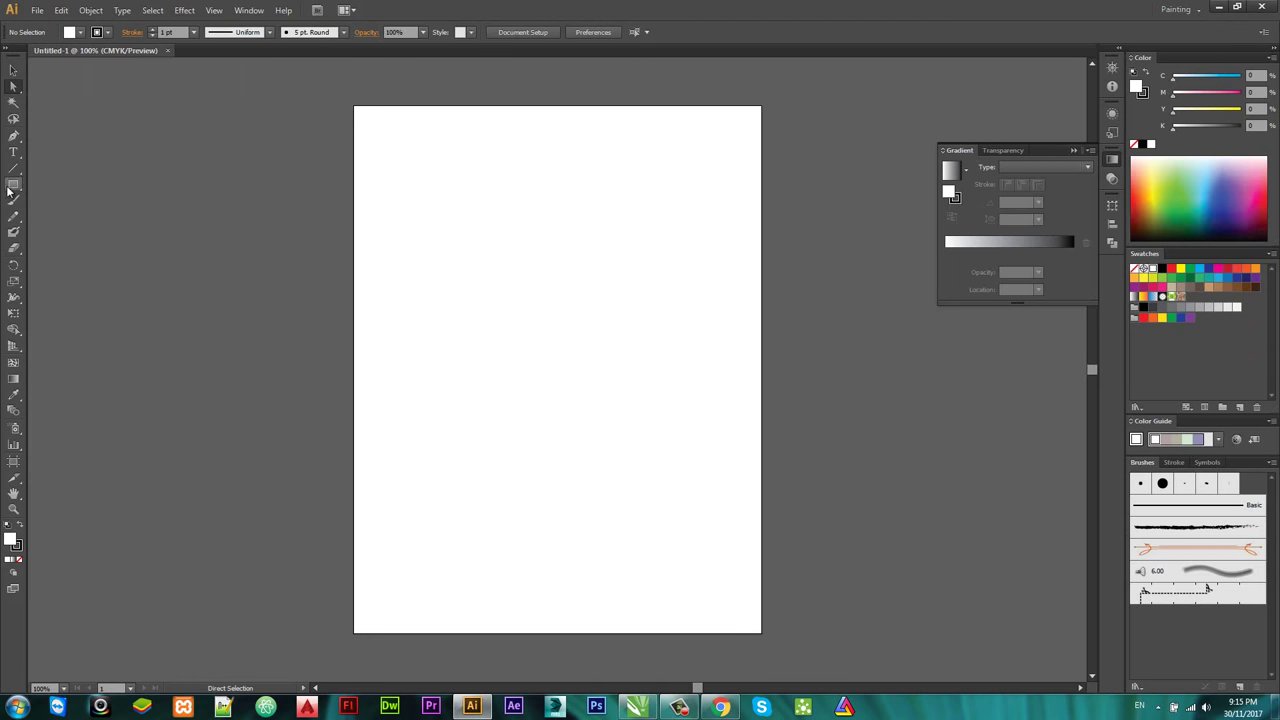
pyautogui.click(11, 186)
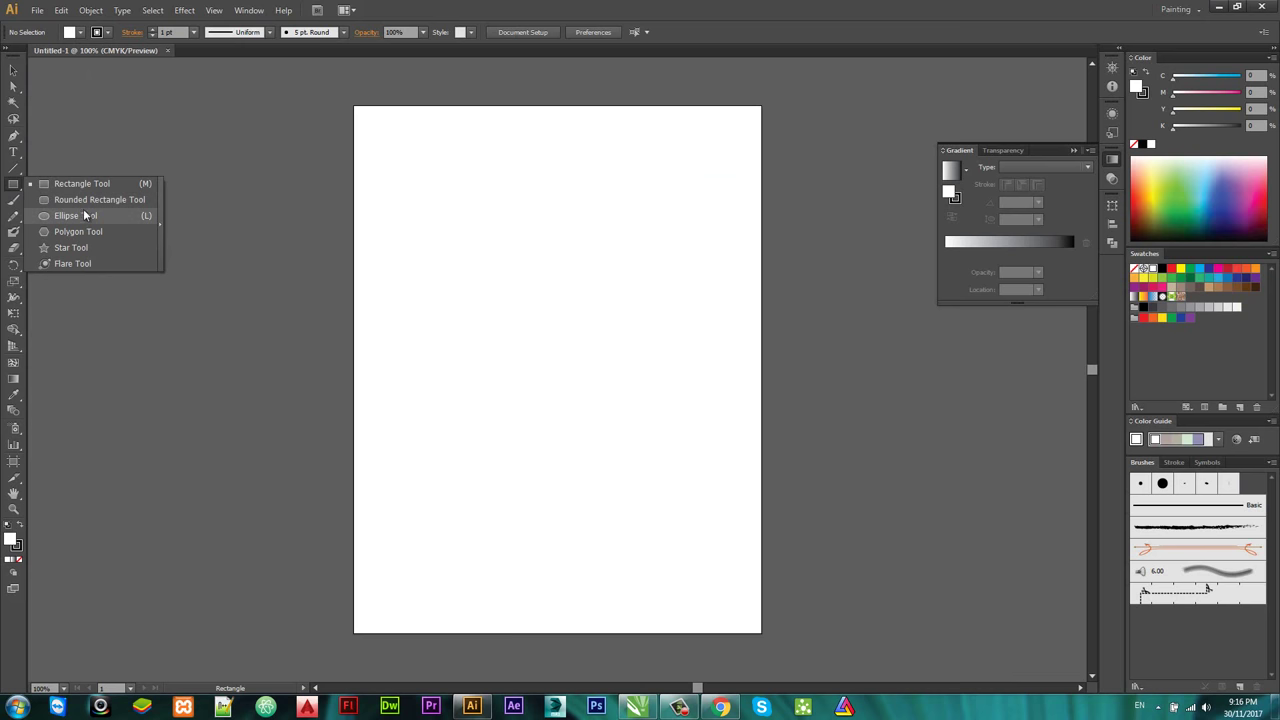
pyautogui.click(86, 209)
pyautogui.moveTo(418, 208); pyautogui.dragTo(510, 357)
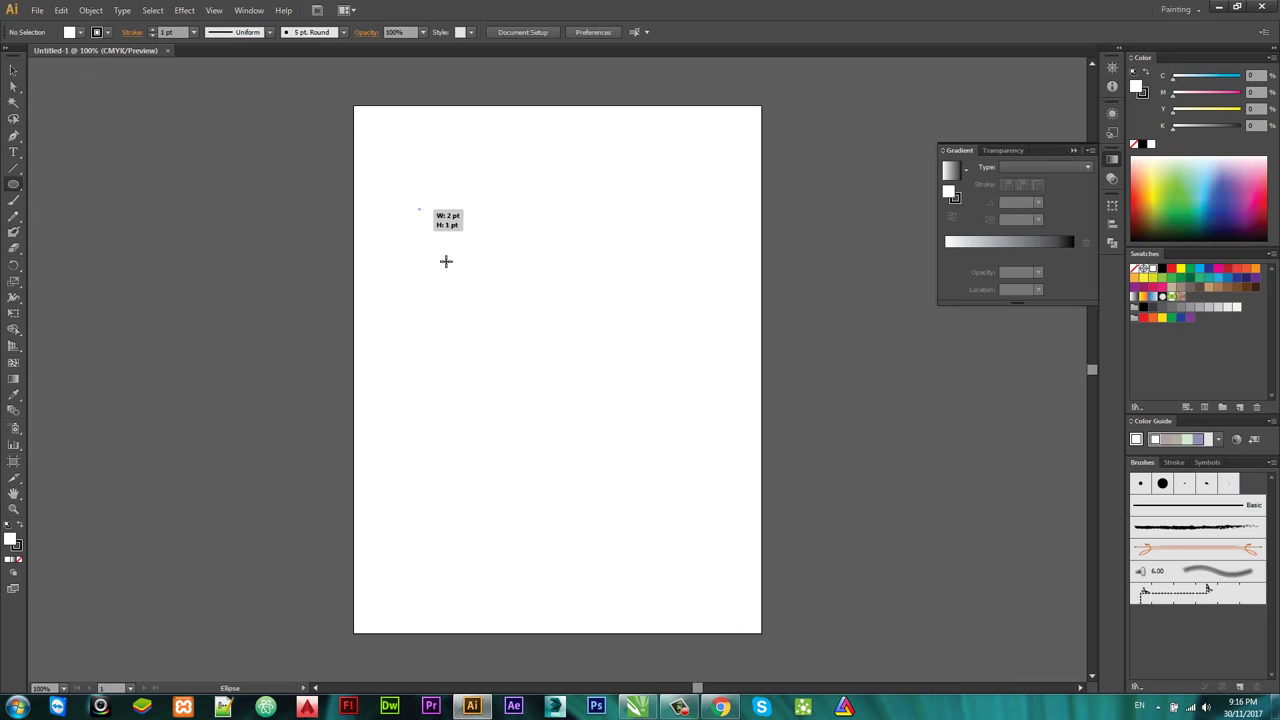
pyautogui.click(509, 354)
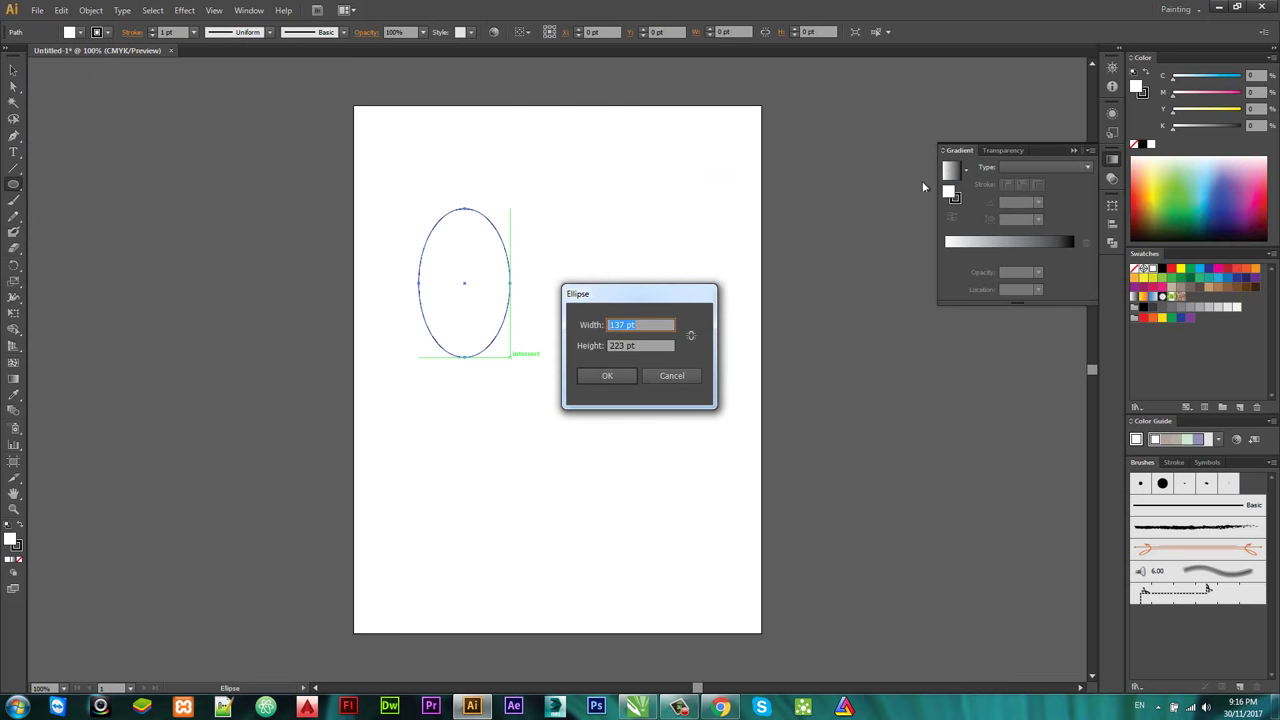
pyautogui.press('Escape')
pyautogui.press('Delete')
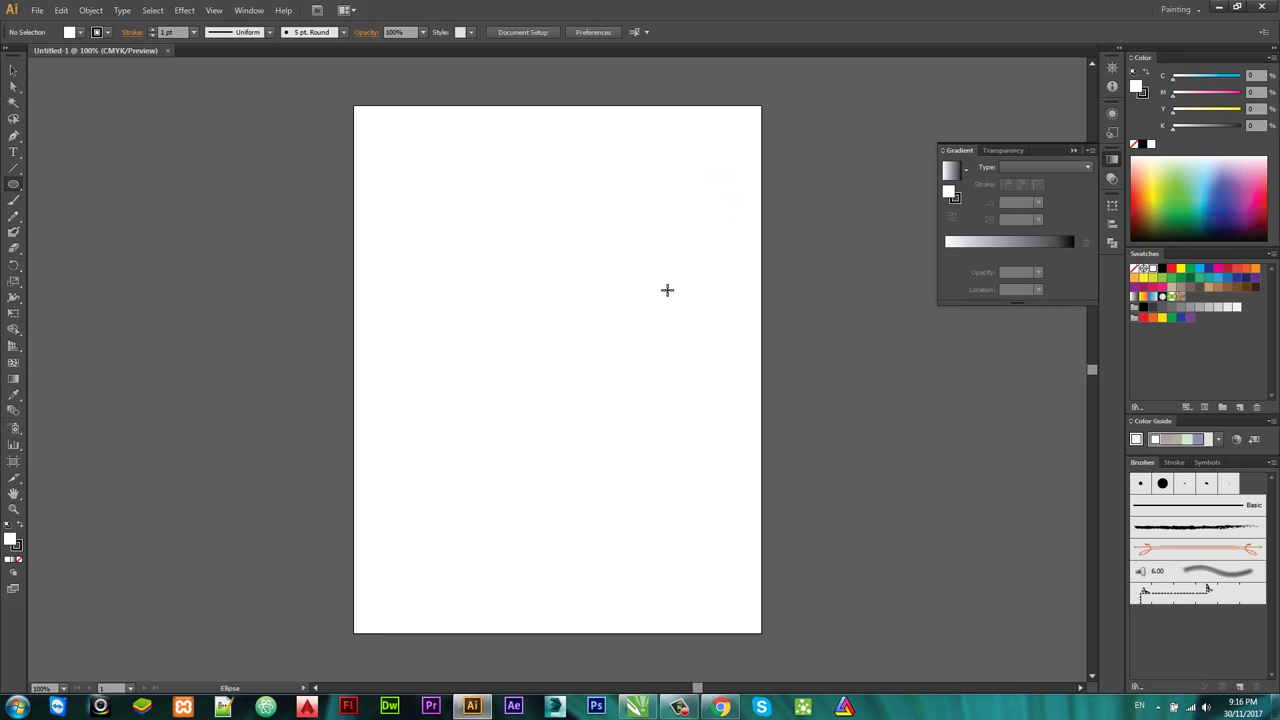
pyautogui.moveTo(431, 244); pyautogui.dragTo(507, 357)
pyautogui.moveTo(412, 244); pyautogui.dragTo(546, 426)
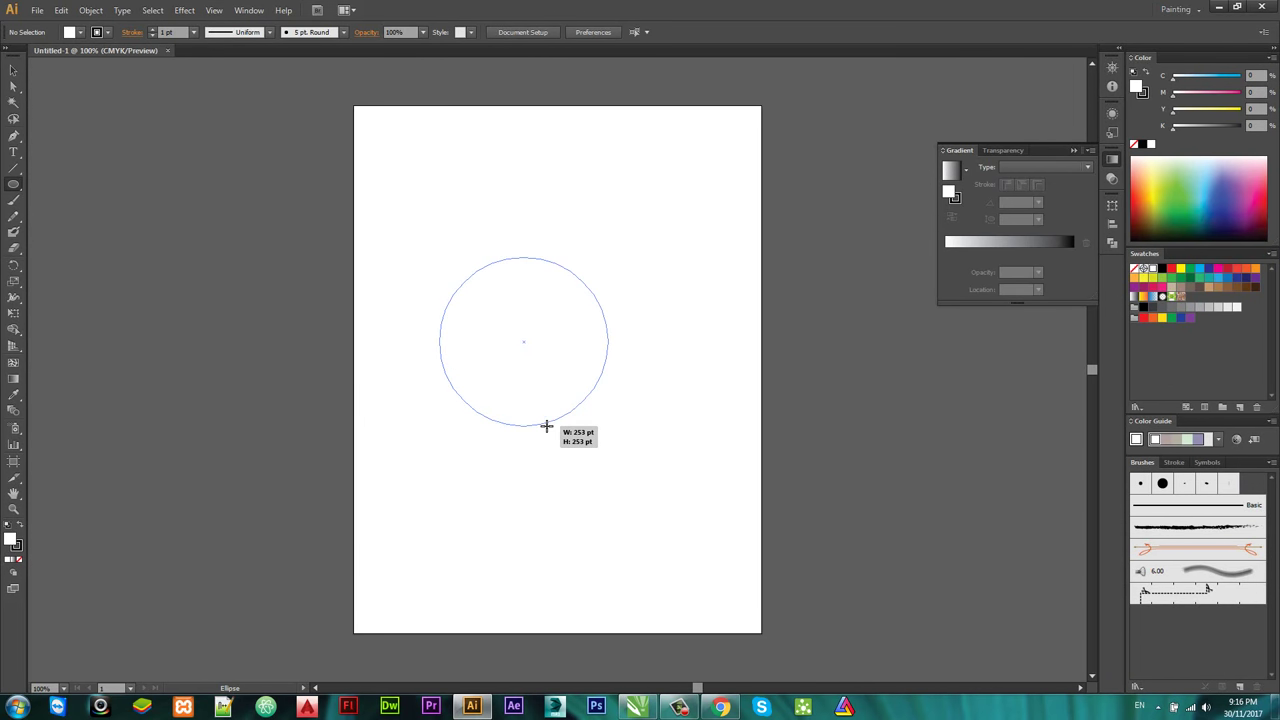
pyautogui.moveTo(546, 426); pyautogui.dragTo(546, 426)
# Step: Reposition the circle and Alt-drag an overlapping copy beside it
pyautogui.click(13, 70)
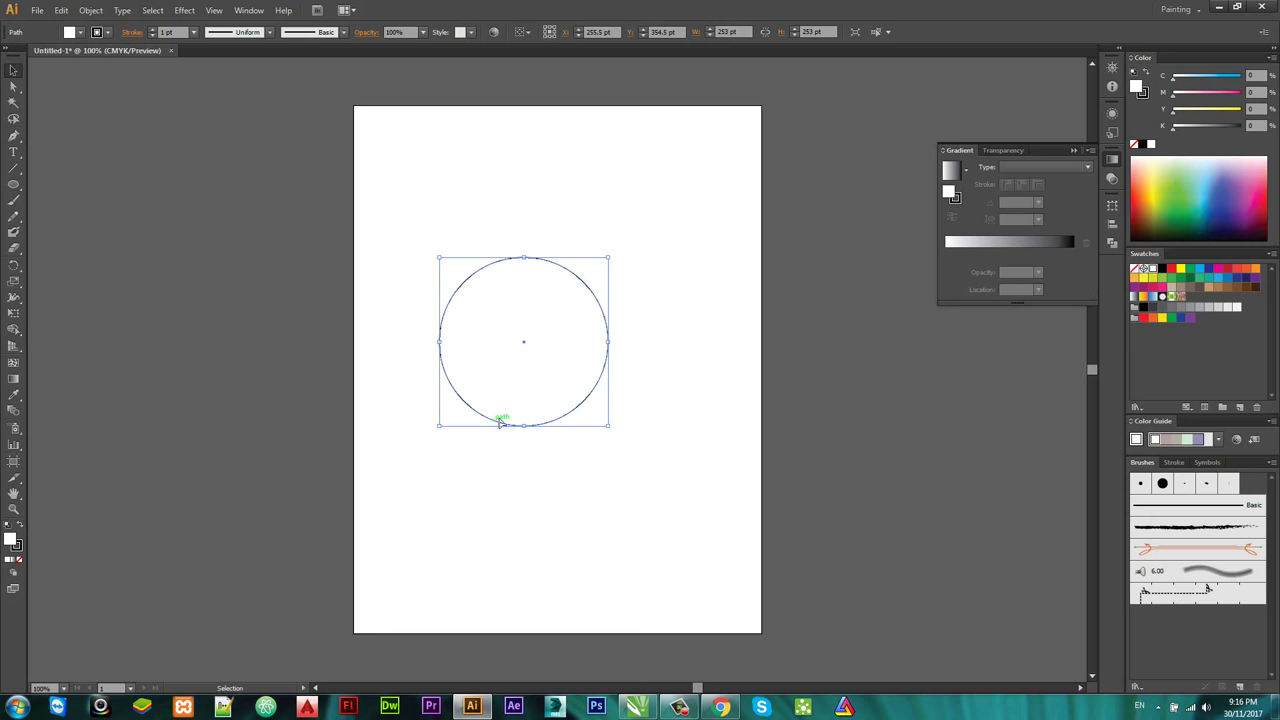
pyautogui.moveTo(499, 421)
pyautogui.mouseDown()
pyautogui.moveTo(436, 377)
pyautogui.moveTo(566, 384)
pyautogui.mouseUp()
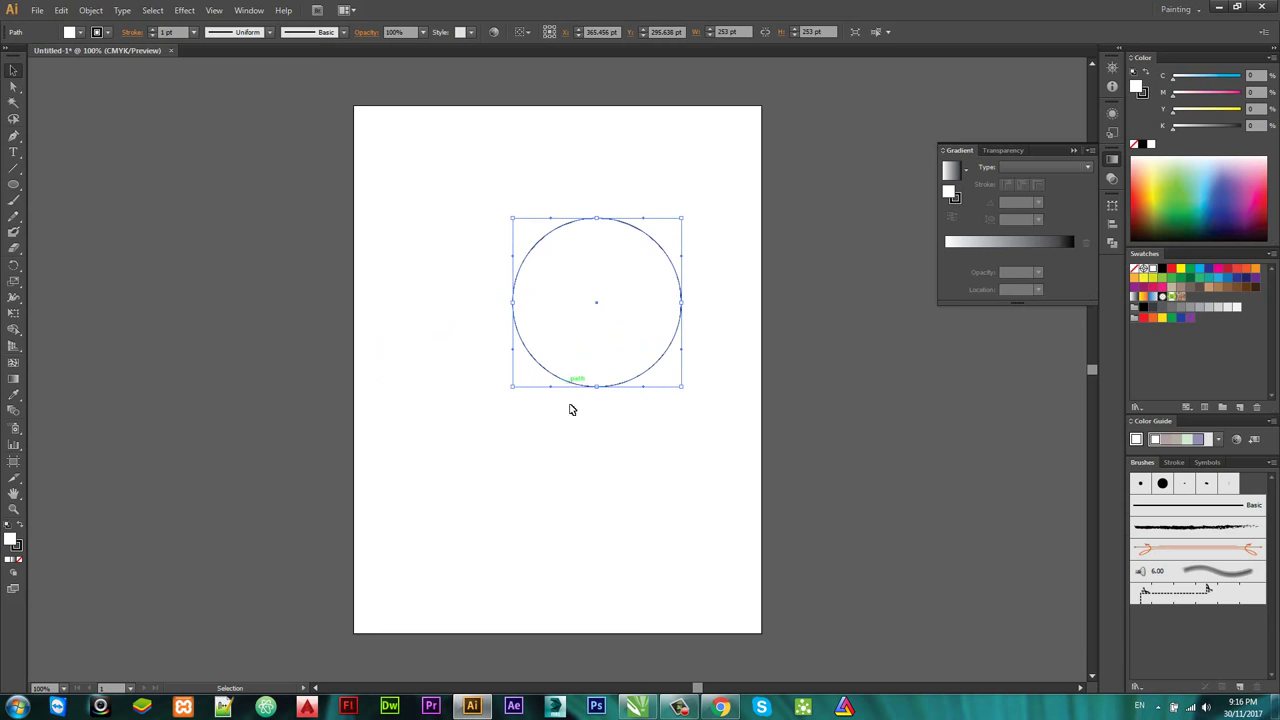
pyautogui.click(600, 418)
pyautogui.moveTo(616, 390)
pyautogui.mouseDown()
pyautogui.moveTo(478, 358)
pyautogui.moveTo(478, 407)
pyautogui.moveTo(485, 388)
pyautogui.mouseUp()
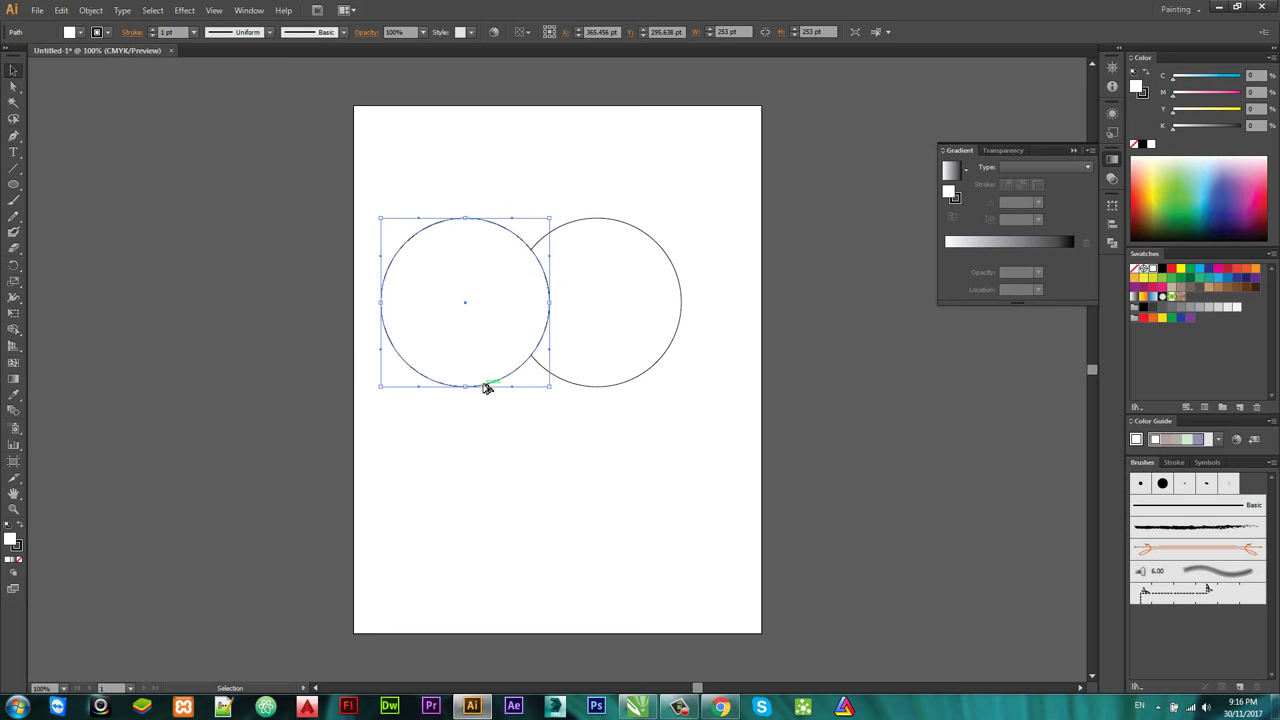
pyautogui.click(557, 450)
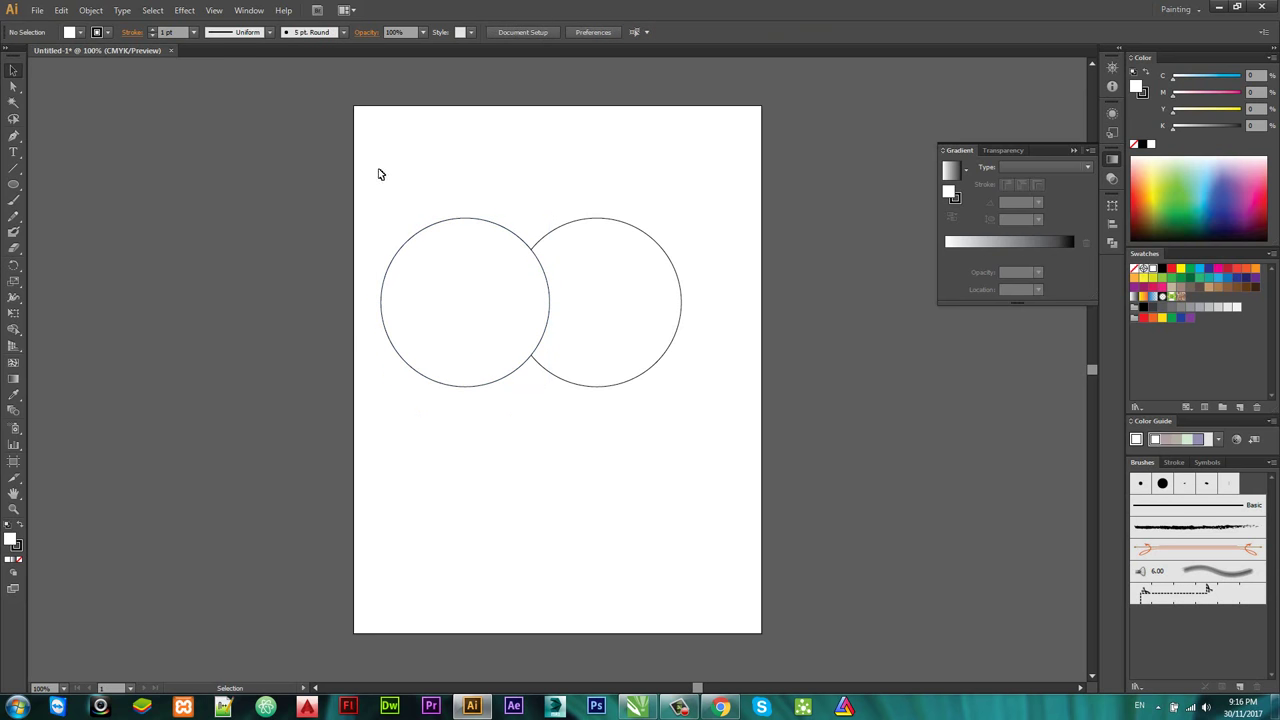
# Step: Intersect both overlapping circles with Pathfinder, leaving a lens-shaped leaf outline
pyautogui.moveTo(378, 174); pyautogui.dragTo(709, 525)
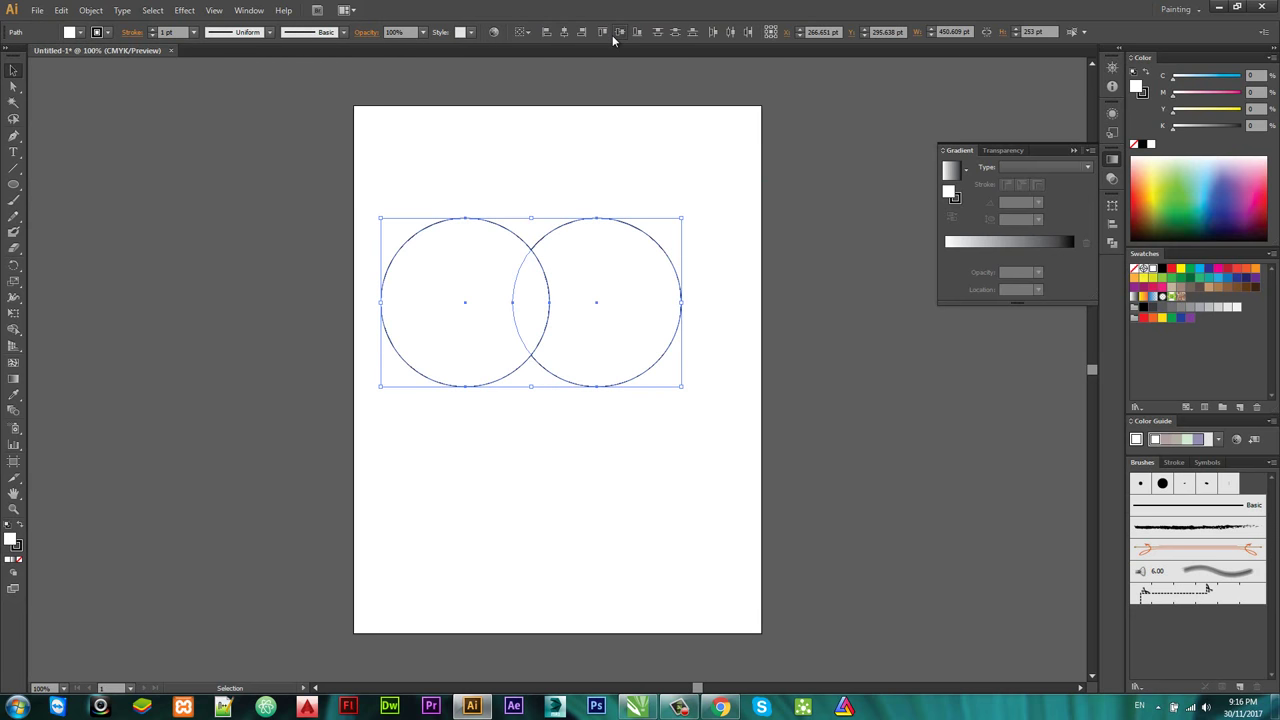
pyautogui.click(248, 10)
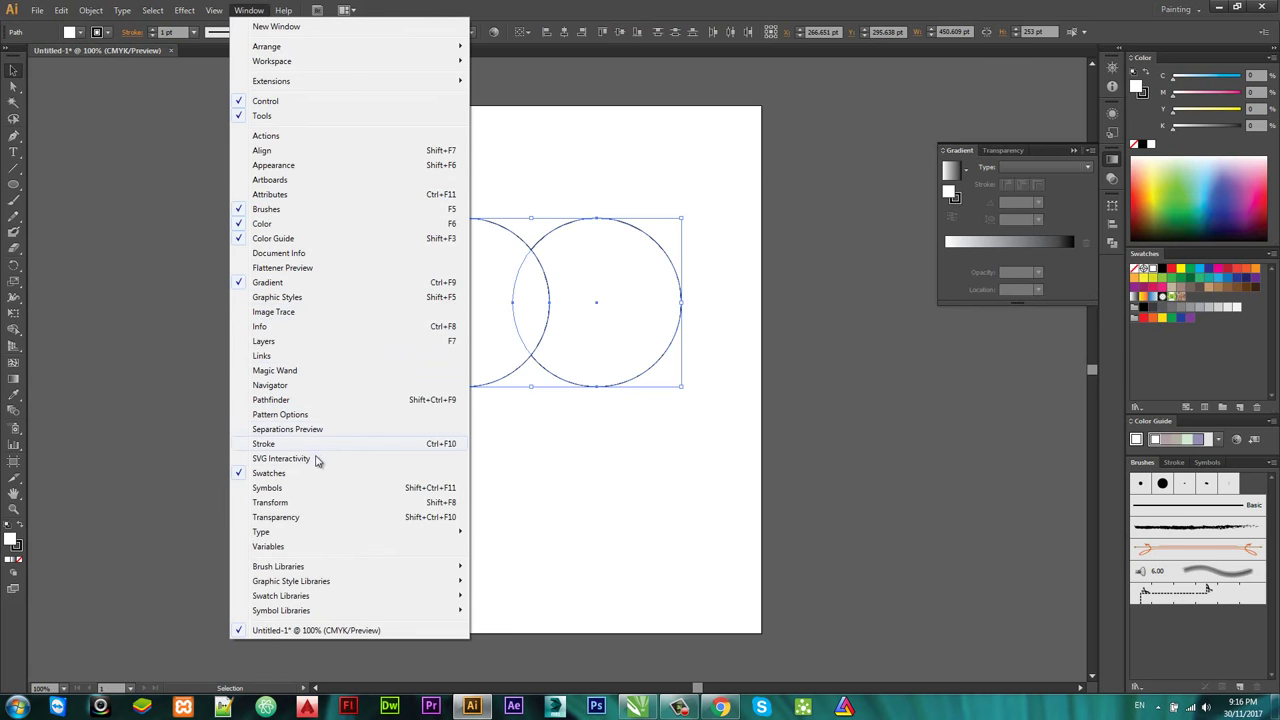
pyautogui.click(285, 399)
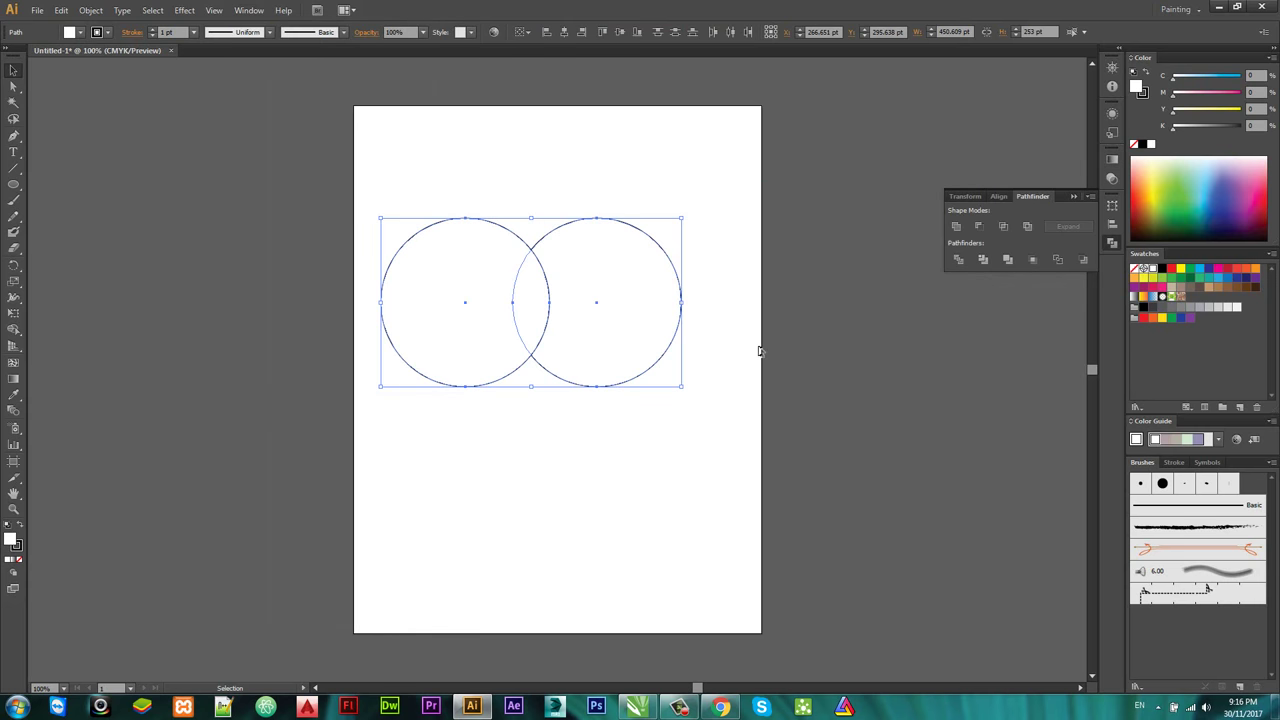
pyautogui.click(1005, 228)
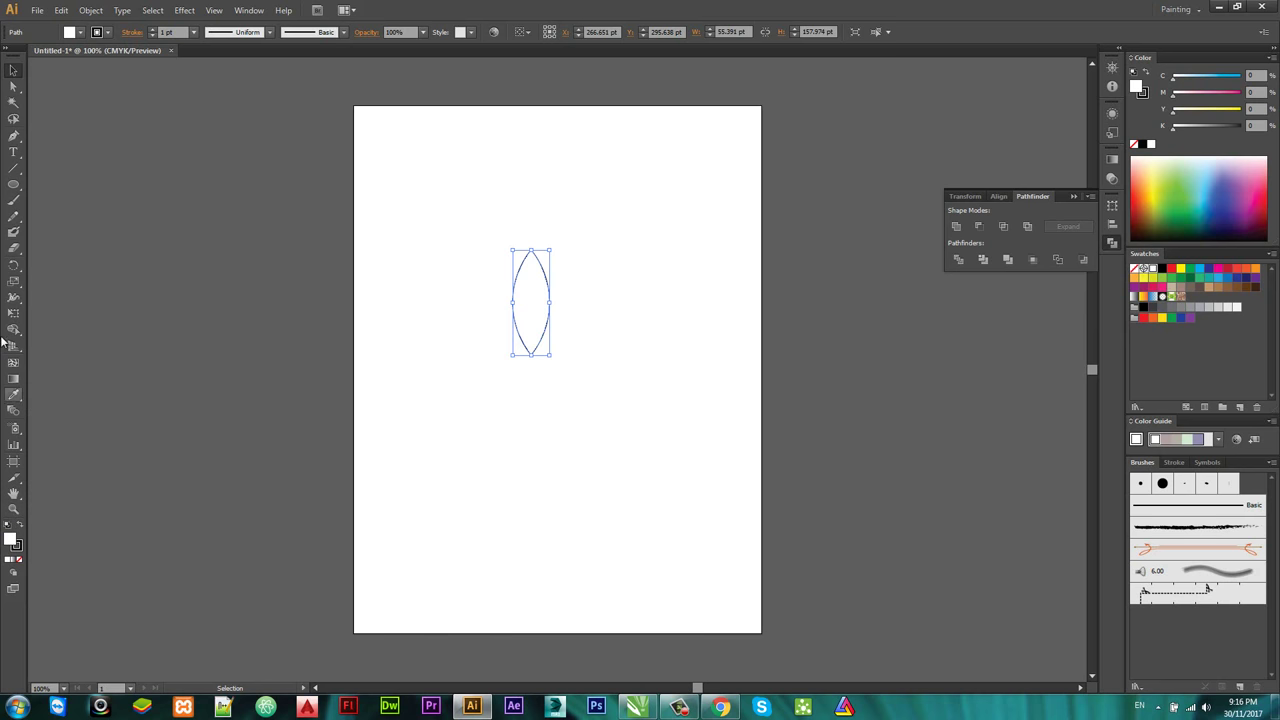
pyautogui.click(14, 168)
# Step: Draw a vertical midrib line through the lens and fill the lens green
pyautogui.scroll(2, 454, 212)
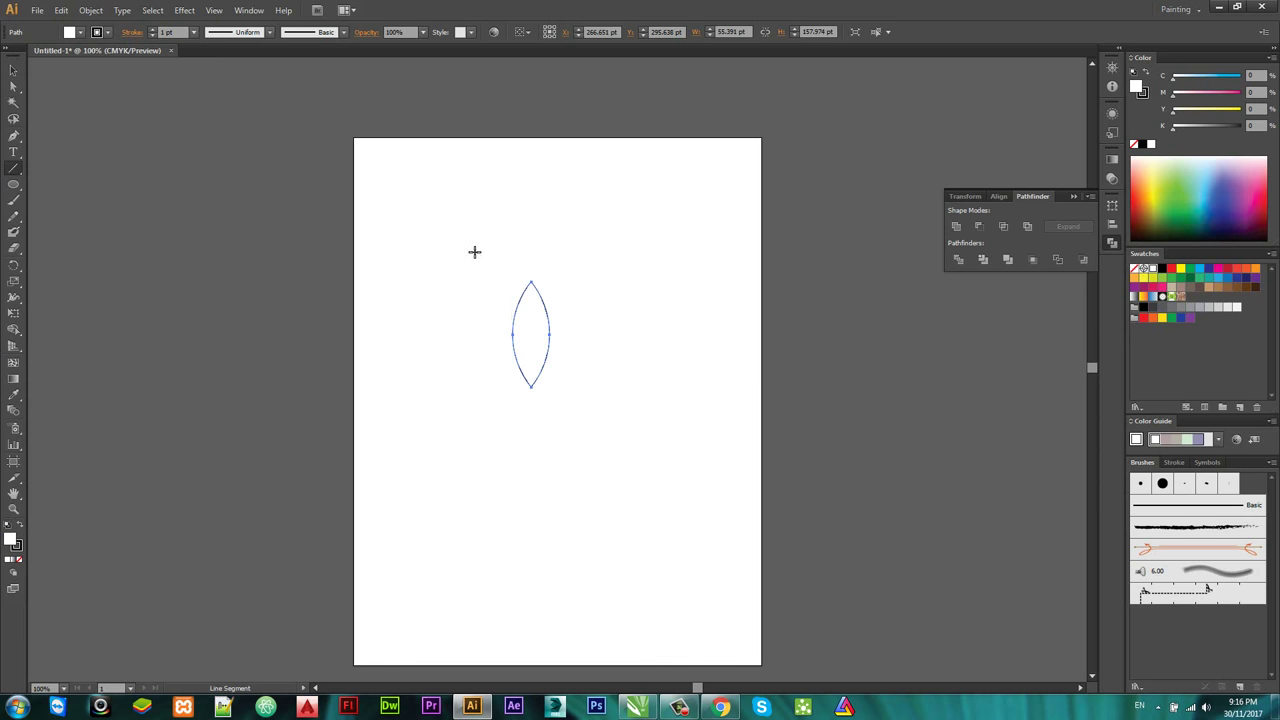
pyautogui.moveTo(530, 270); pyautogui.dragTo(529, 420)
pyautogui.hotkey('ctrl', '+')
pyautogui.press('v')
pyautogui.click(527, 280)
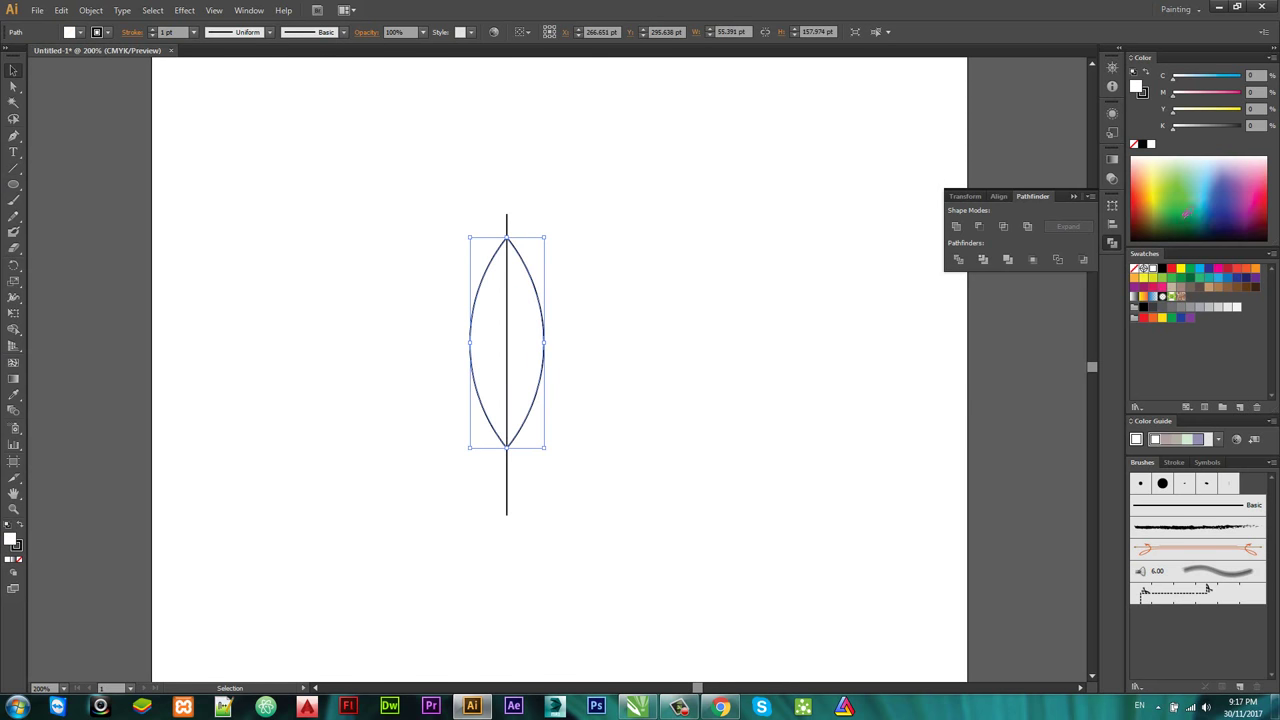
pyautogui.click(1176, 190)
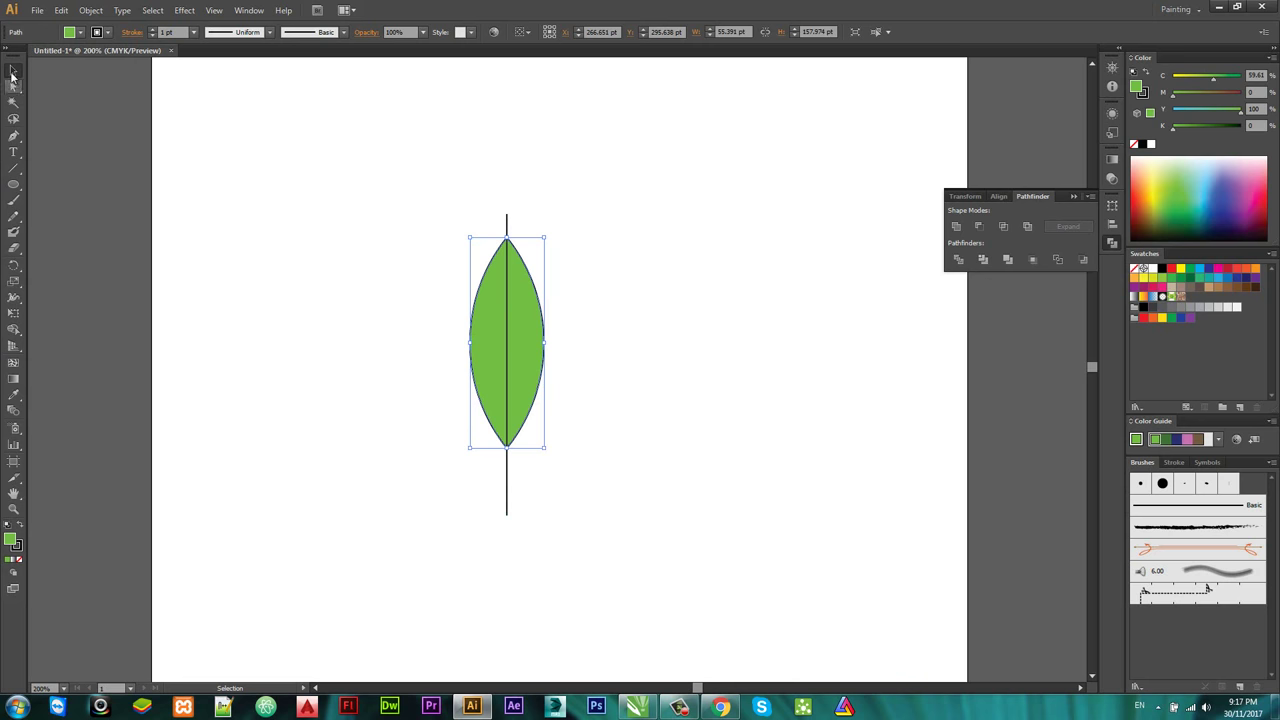
pyautogui.click(134, 87)
# Step: Divide the lens along the line with Pathfinder and ungroup the two halves
pyautogui.moveTo(364, 120)
pyautogui.mouseDown()
pyautogui.moveTo(607, 577)
pyautogui.moveTo(607, 557)
pyautogui.mouseUp()
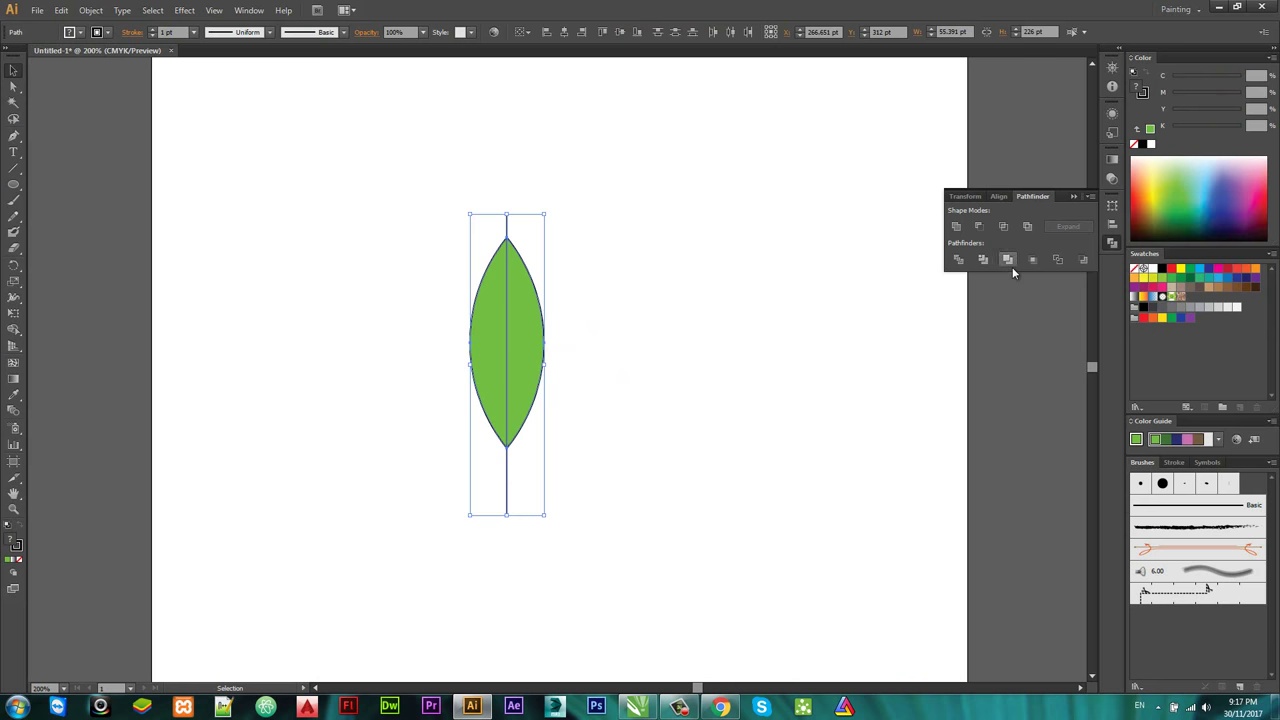
pyautogui.click(958, 260)
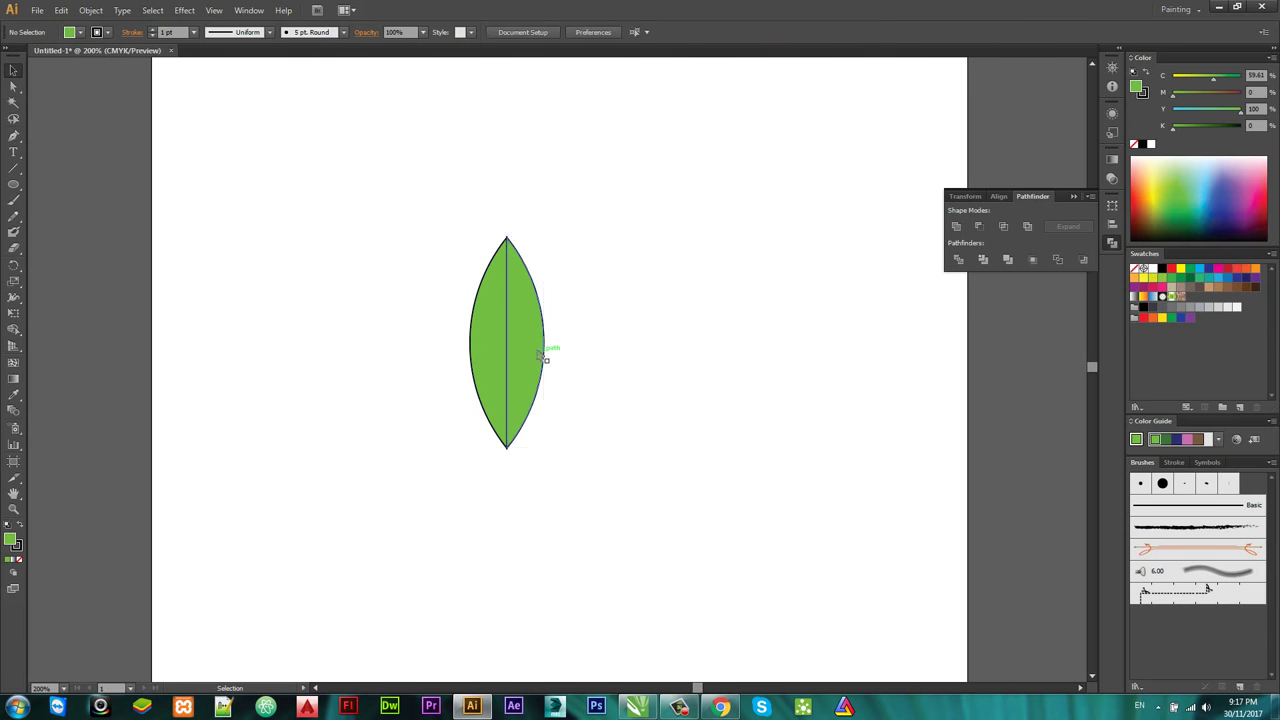
pyautogui.moveTo(555, 321)
pyautogui.mouseDown()
pyautogui.moveTo(613, 339)
pyautogui.moveTo(660, 308)
pyautogui.mouseUp()
pyautogui.rightClick(613, 339)
pyautogui.click(600, 404)
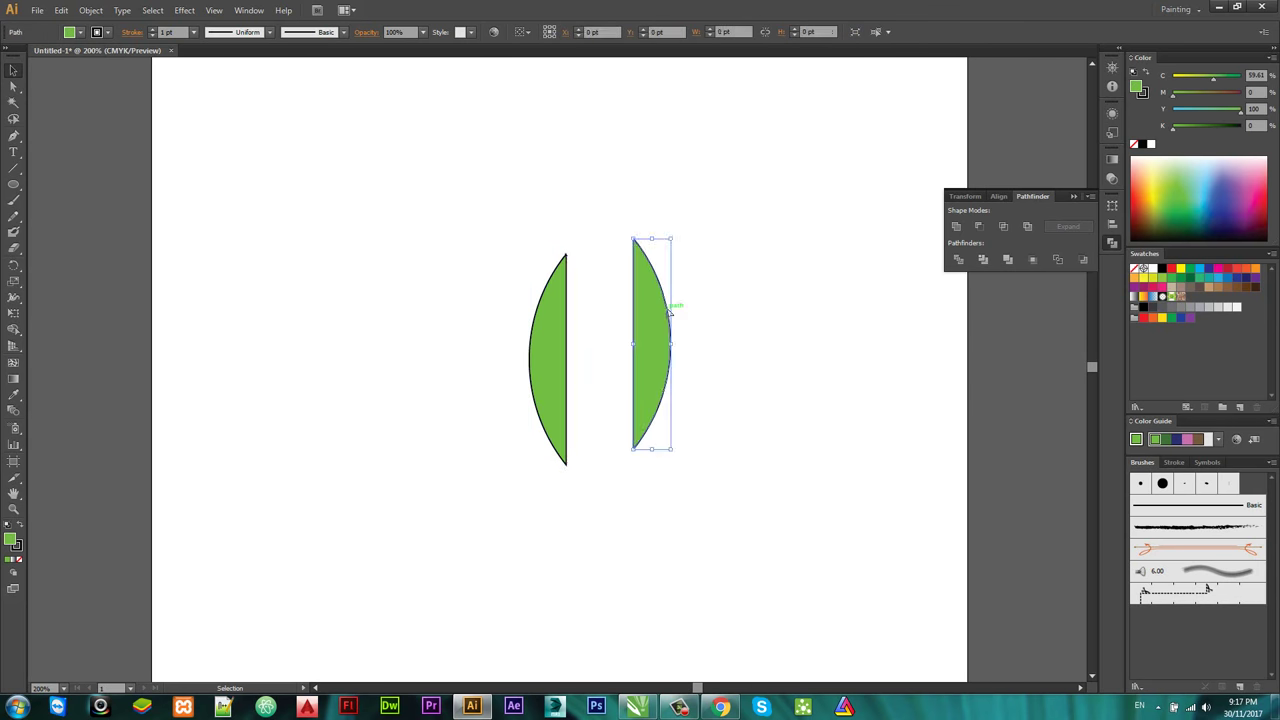
pyautogui.hotkey('ctrl', 'z')
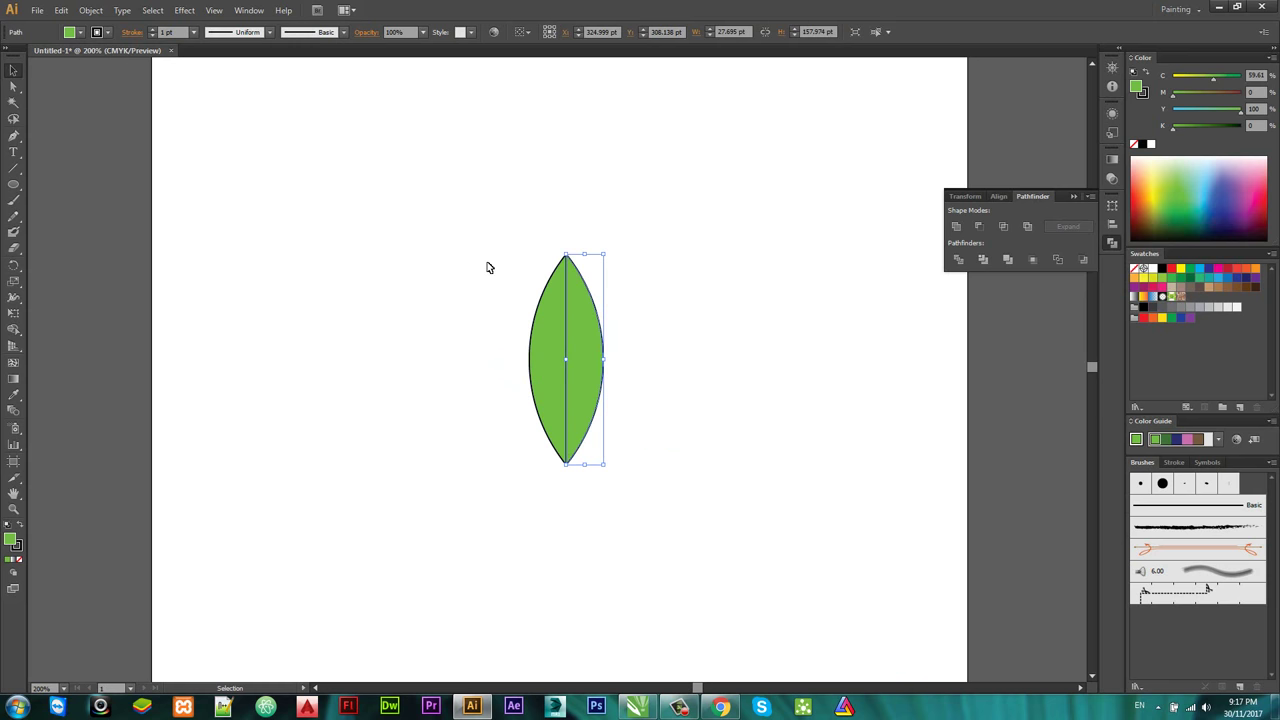
pyautogui.click(489, 267)
# Step: Give the left leaf half a top-to-bottom gradient with a yellow CMYK top stop
pyautogui.click(545, 360)
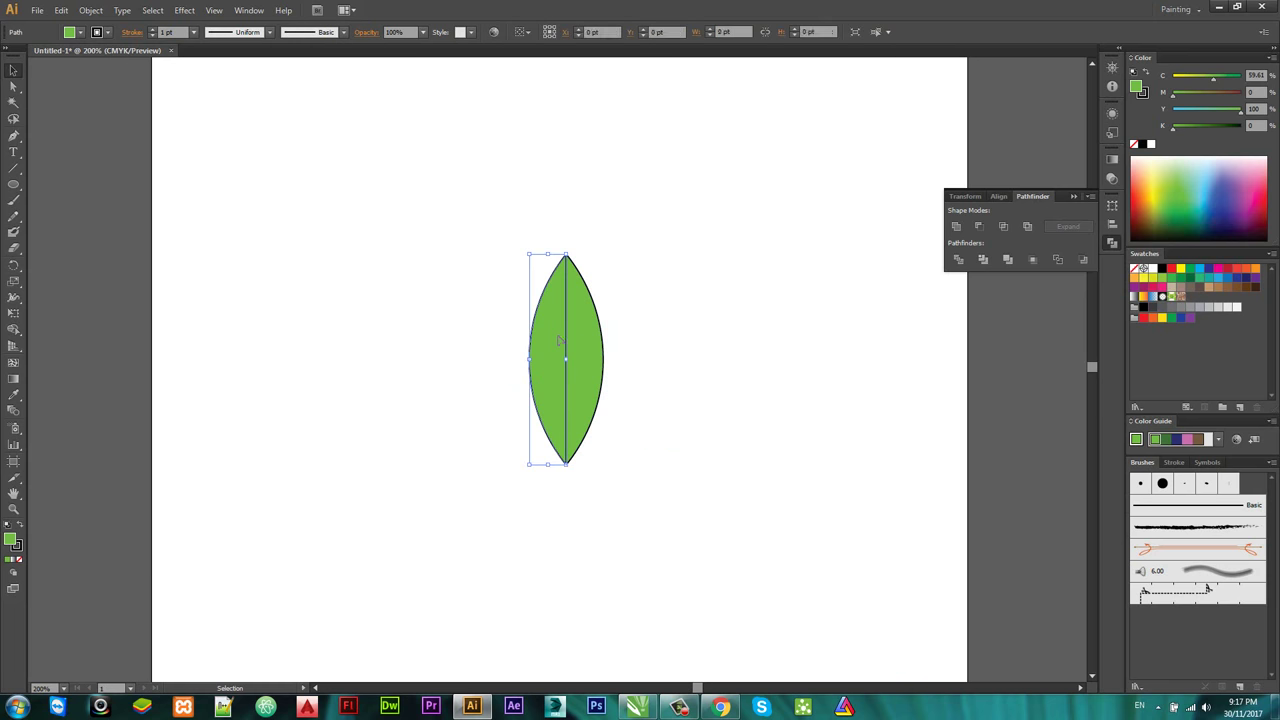
pyautogui.click(14, 562)
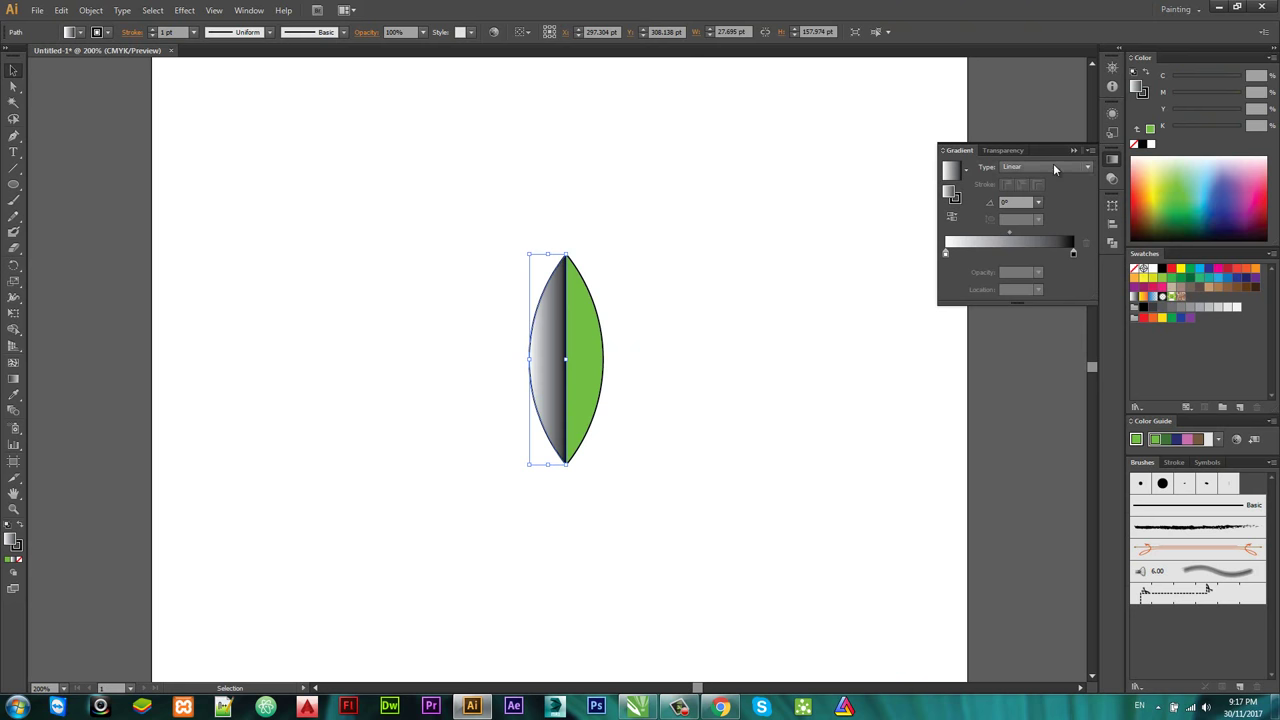
pyautogui.click(14, 378)
pyautogui.moveTo(542, 311); pyautogui.dragTo(565, 428)
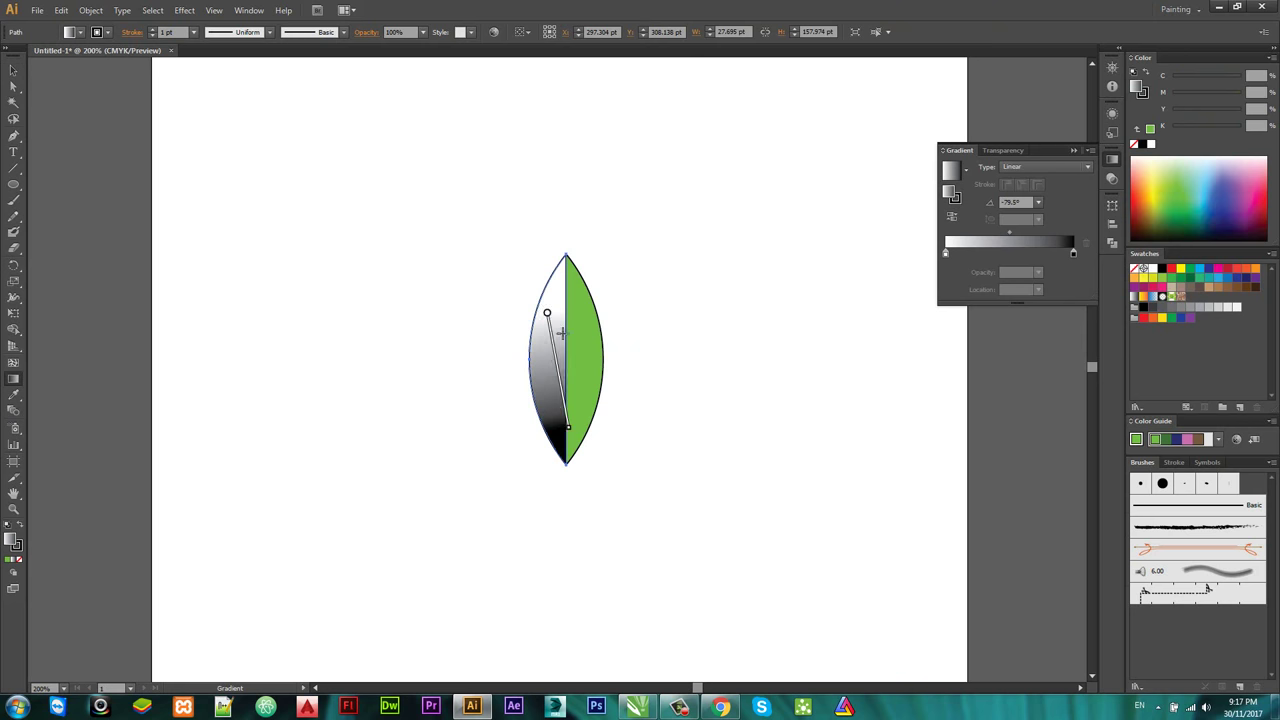
pyautogui.doubleClick(542, 314)
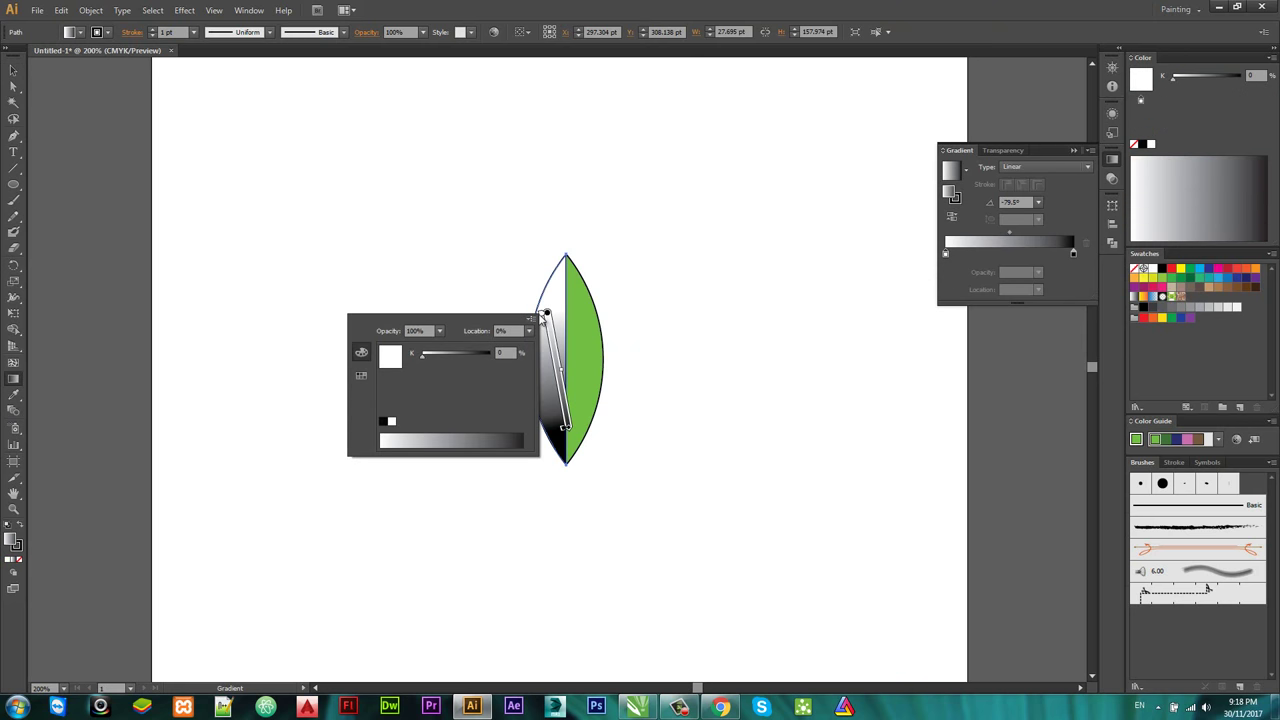
pyautogui.click(529, 318)
pyautogui.click(580, 367)
pyautogui.click(398, 440)
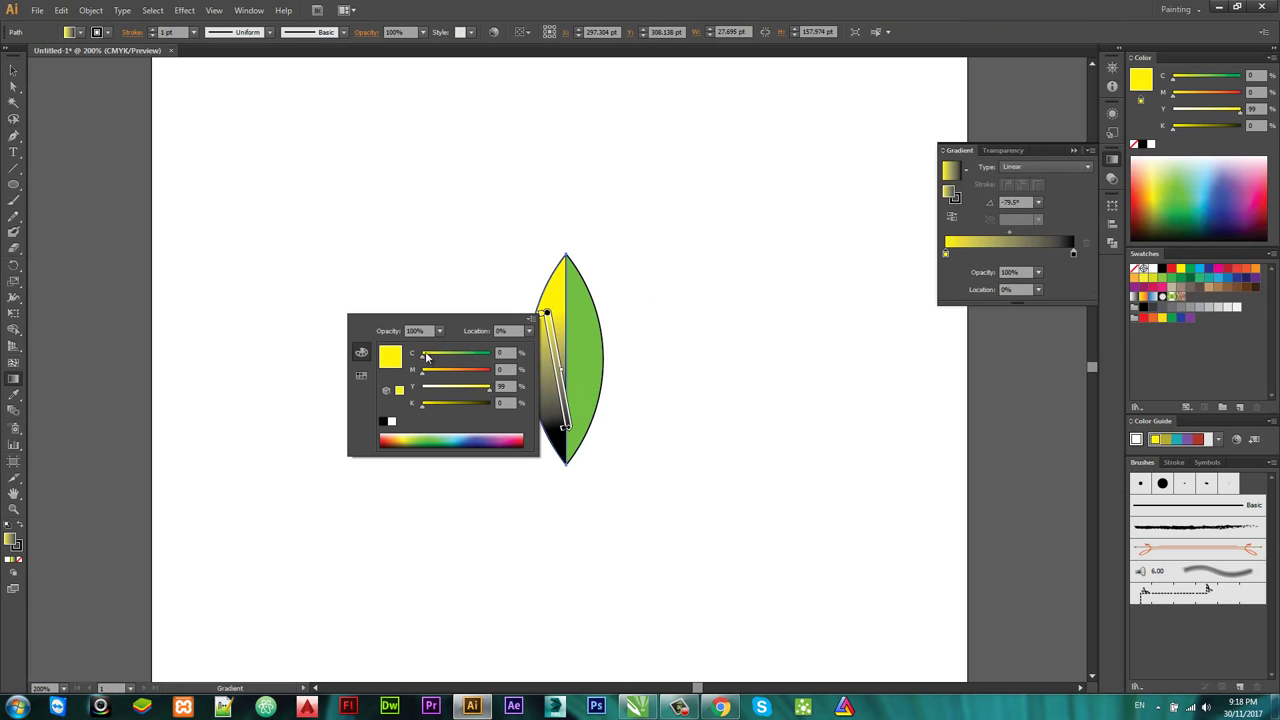
# Step: Make the bottom gradient stop a pale CMYK yellow
pyautogui.click(563, 429)
pyautogui.doubleClick(563, 429)
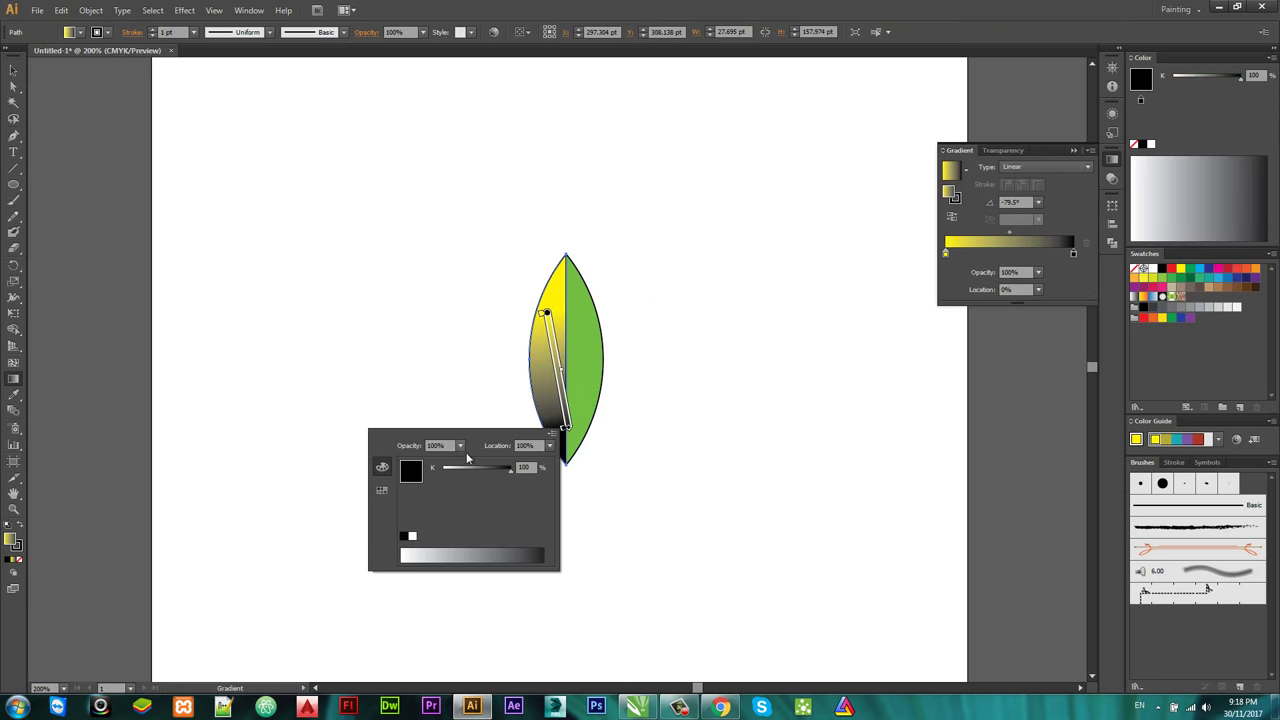
pyautogui.click(553, 434)
pyautogui.click(608, 480)
pyautogui.click(452, 519)
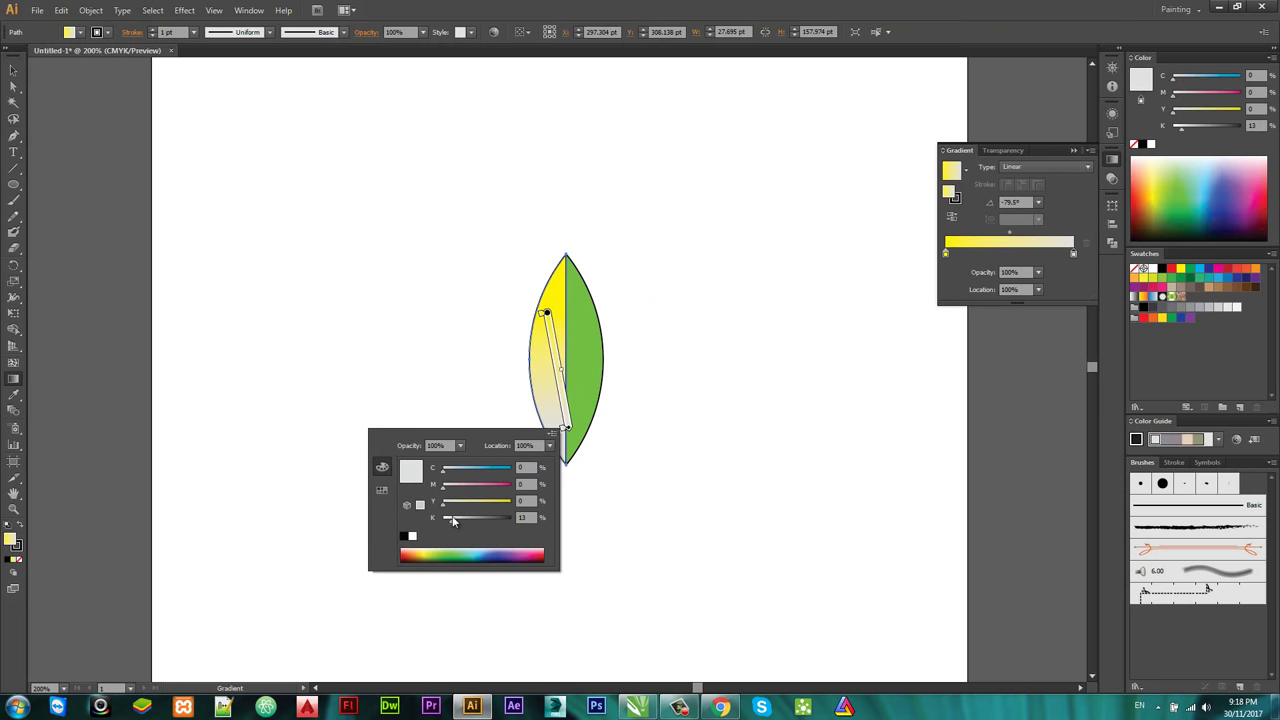
pyautogui.click(472, 501)
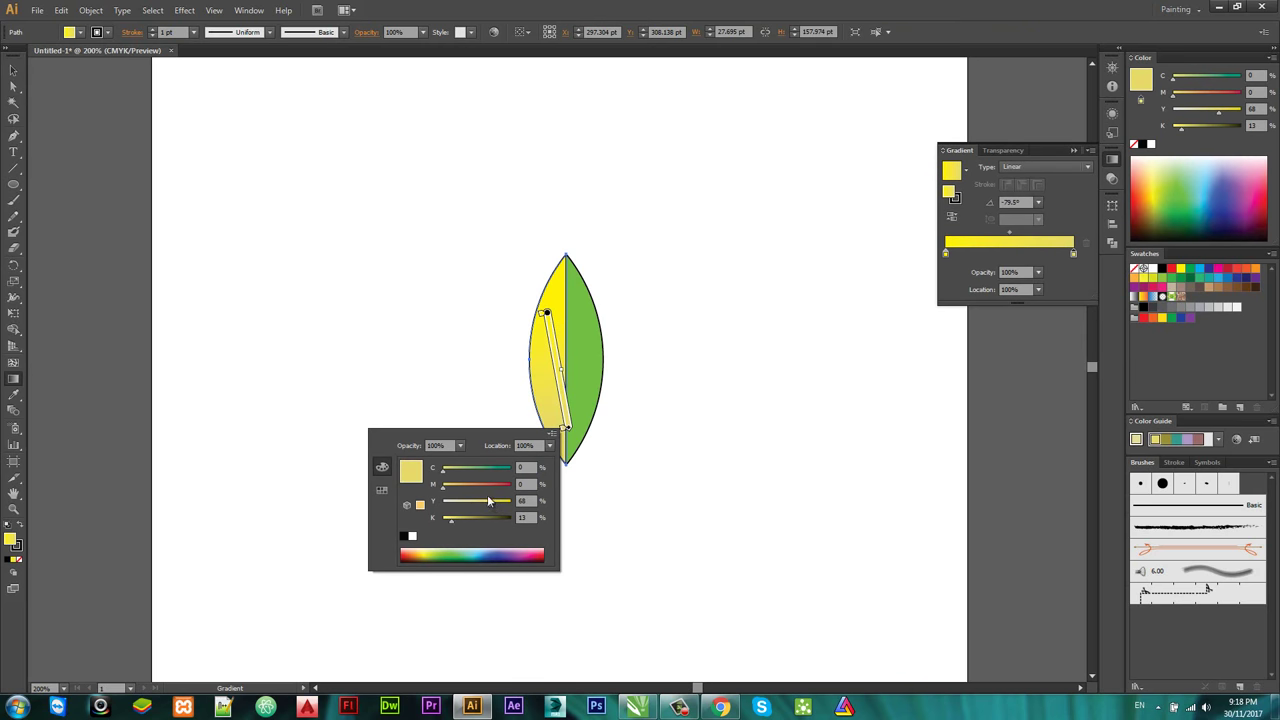
pyautogui.moveTo(489, 498); pyautogui.dragTo(483, 500)
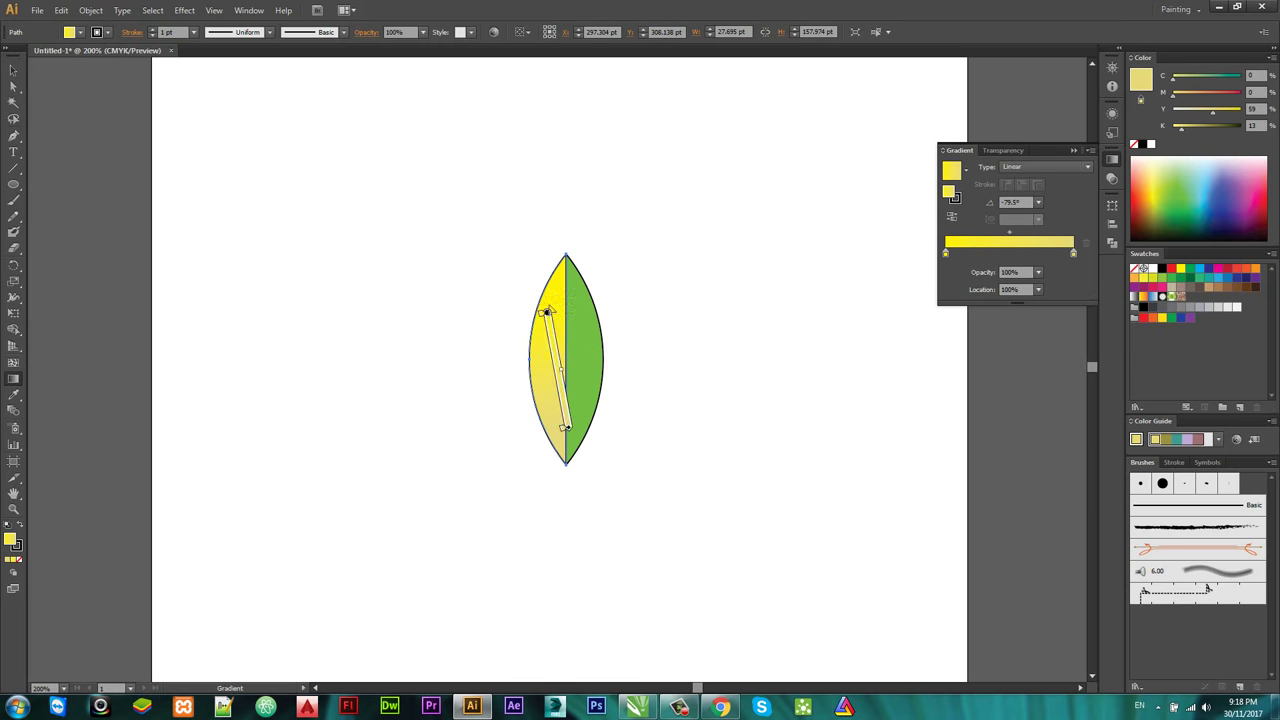
# Step: Redraw the gradient at a new angle and make its end stop more yellow
pyautogui.moveTo(546, 313); pyautogui.dragTo(554, 405)
pyautogui.moveTo(543, 306); pyautogui.dragTo(571, 395)
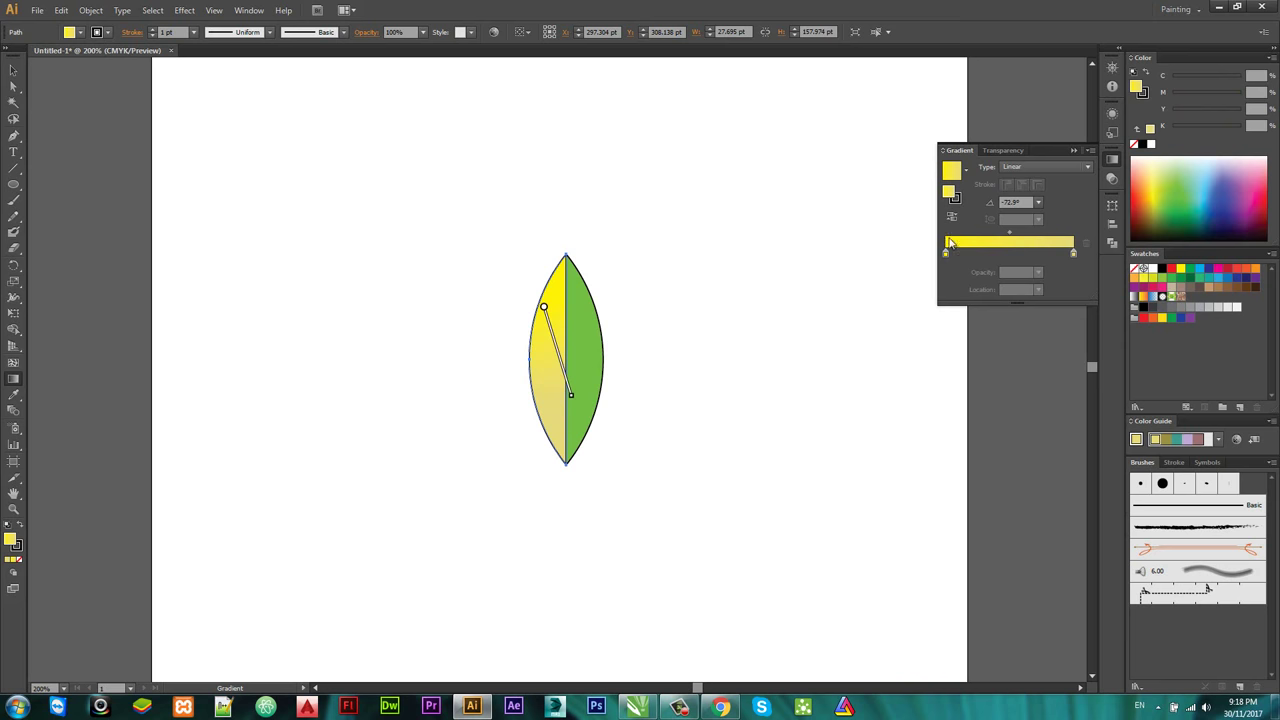
pyautogui.doubleClick(1074, 255)
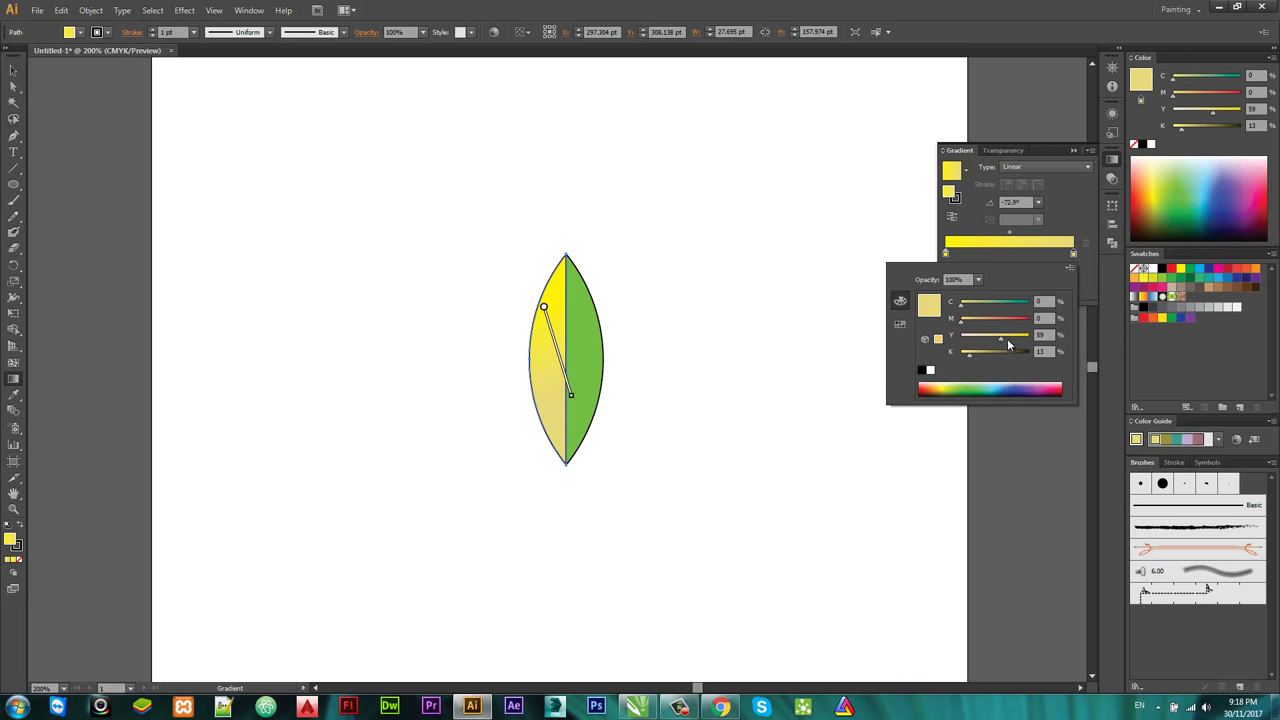
pyautogui.moveTo(1005, 340)
pyautogui.mouseDown()
pyautogui.moveTo(1019, 343)
pyautogui.moveTo(964, 357)
pyautogui.moveTo(1004, 340)
pyautogui.mouseUp()
pyautogui.click(962, 311)
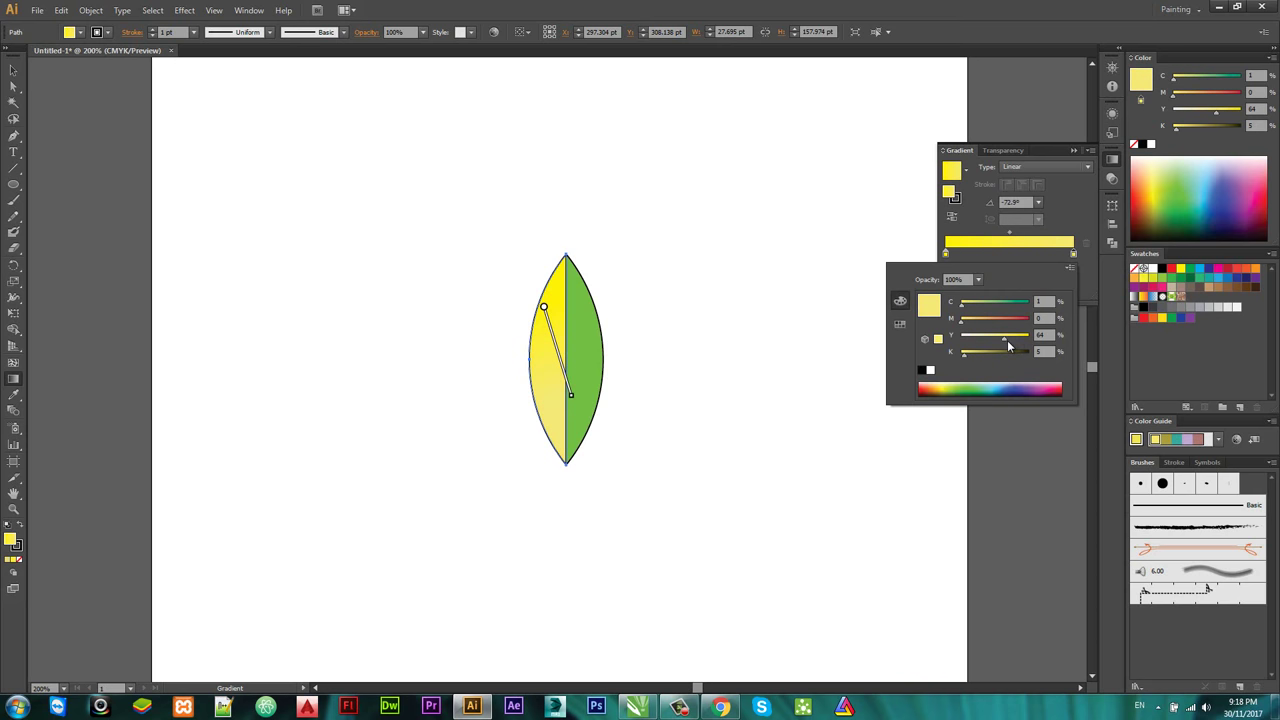
pyautogui.click(597, 321)
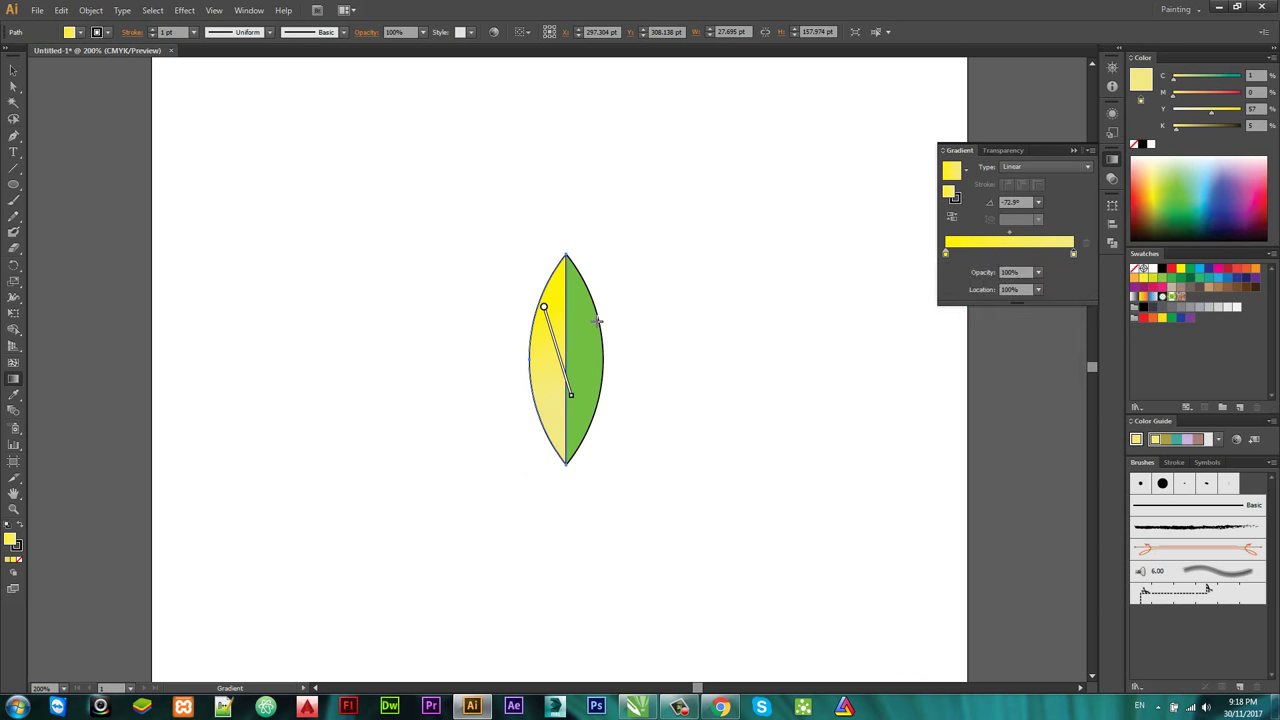
# Step: Eyedropper the left half's yellow gradient onto the green right half
pyautogui.press('v')
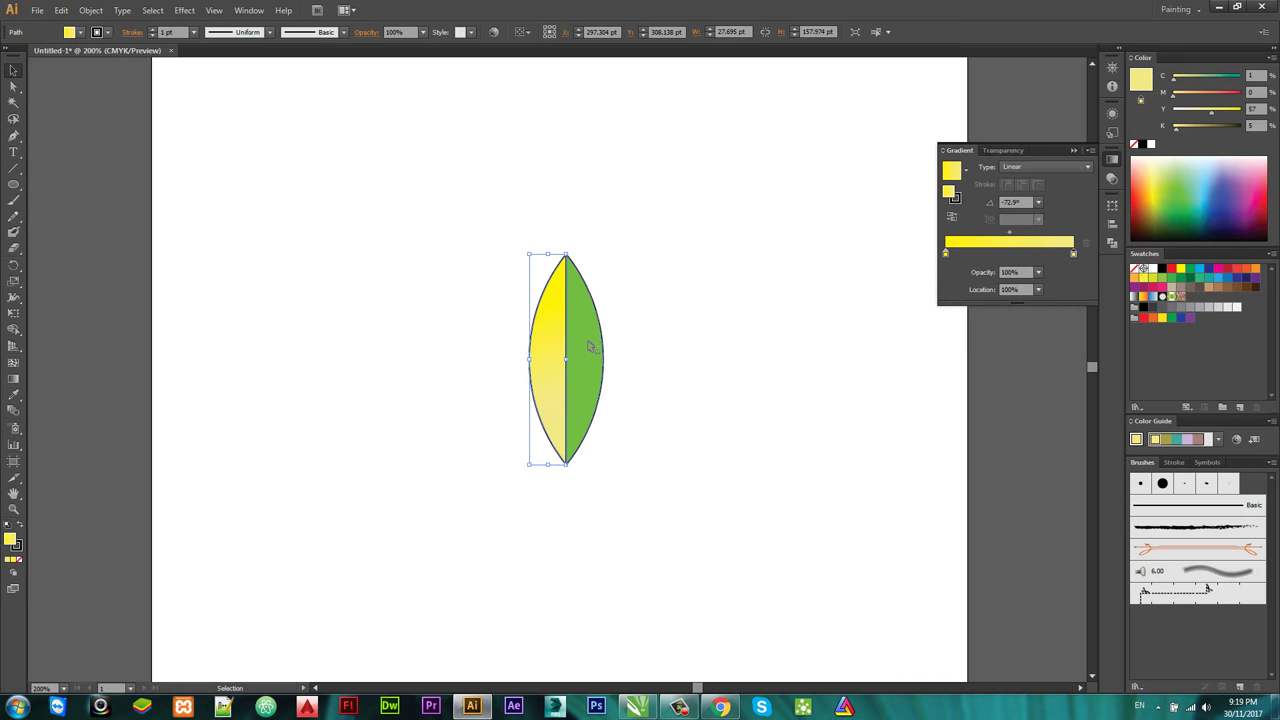
pyautogui.click(586, 345)
pyautogui.click(14, 395)
pyautogui.click(556, 302)
# Step: Set the stroke of both leaf halves to None
pyautogui.click(13, 378)
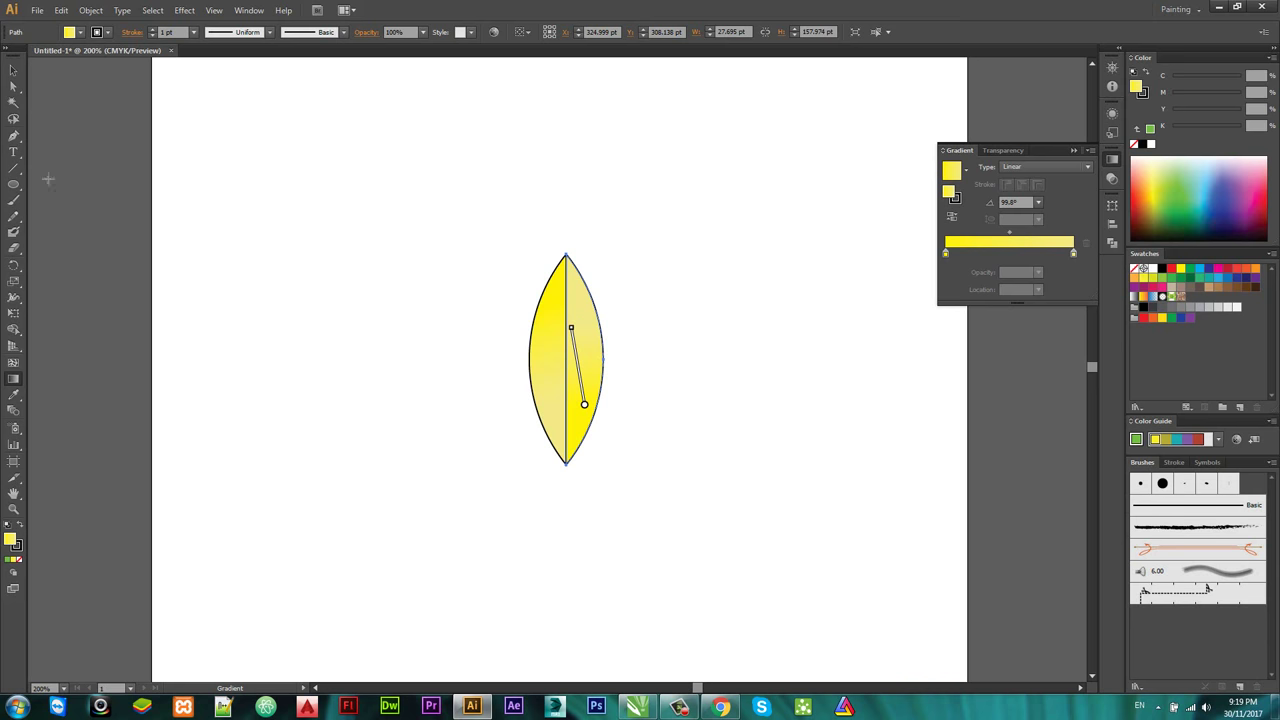
pyautogui.press('v')
pyautogui.moveTo(334, 160); pyautogui.dragTo(668, 531)
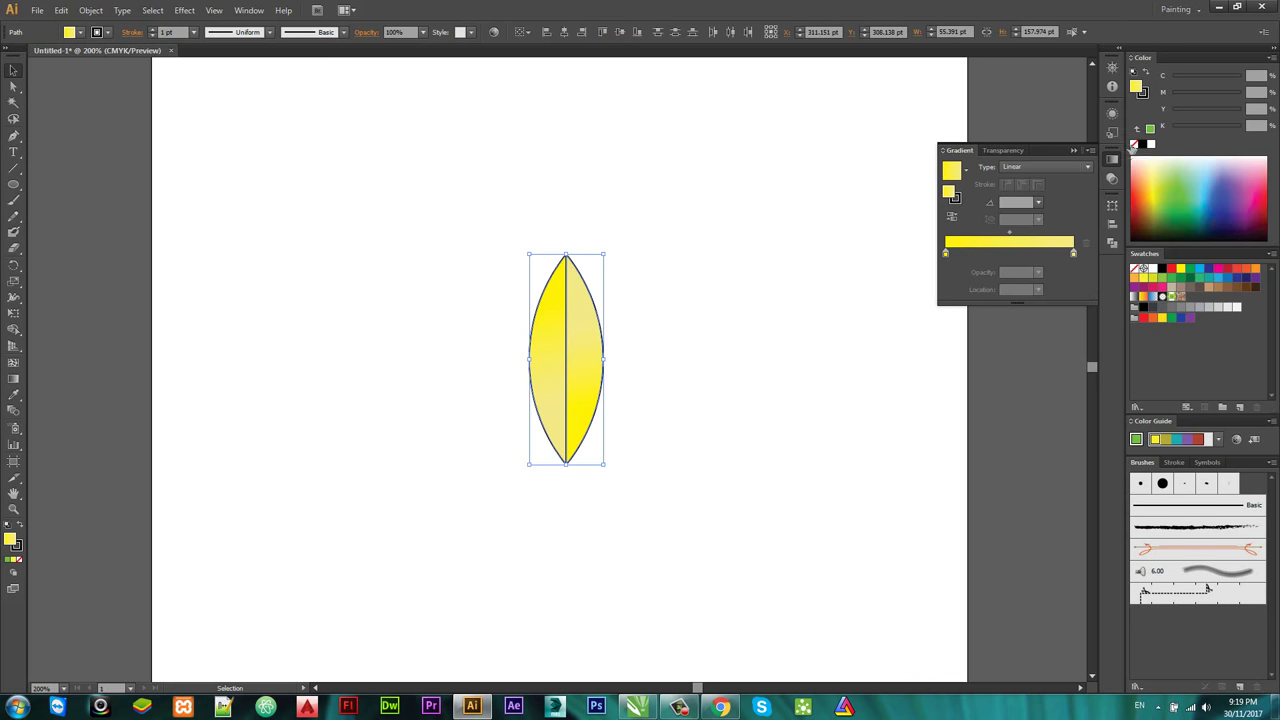
pyautogui.click(19, 548)
pyautogui.click(21, 559)
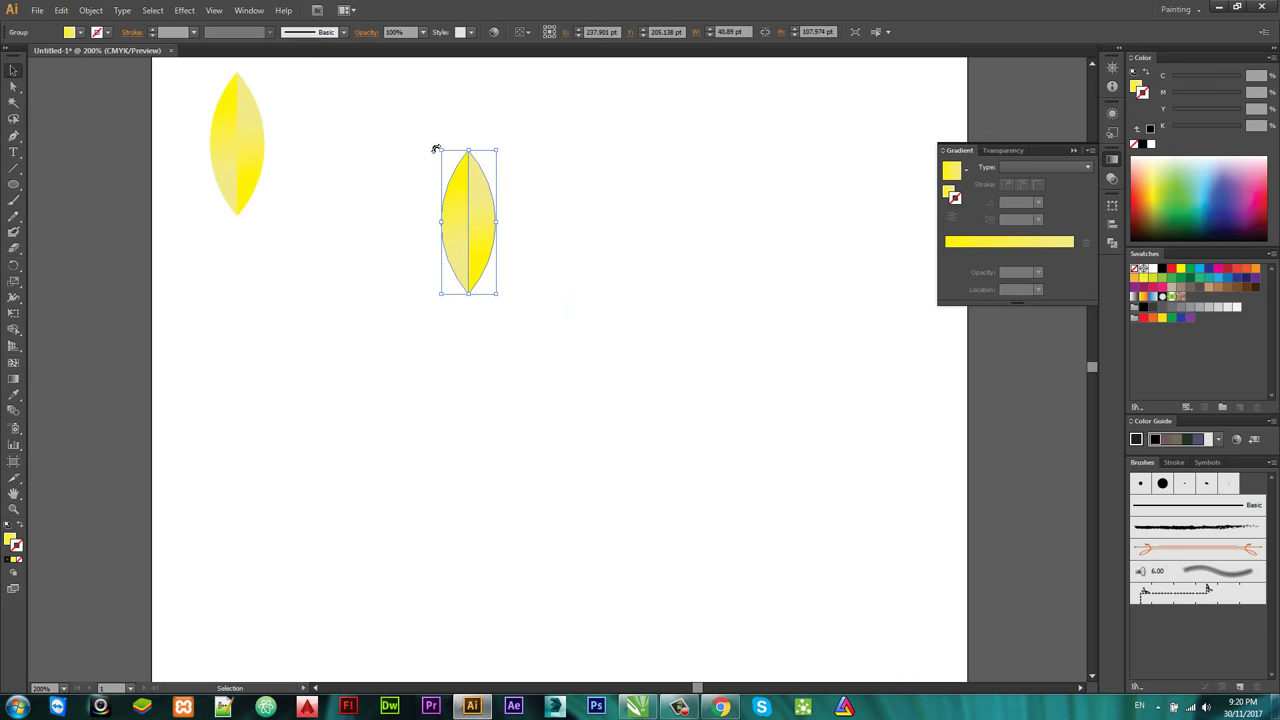
# Step: Rotate the leaf group clockwise so it leans diagonally
pyautogui.moveTo(436, 149); pyautogui.dragTo(410, 176)
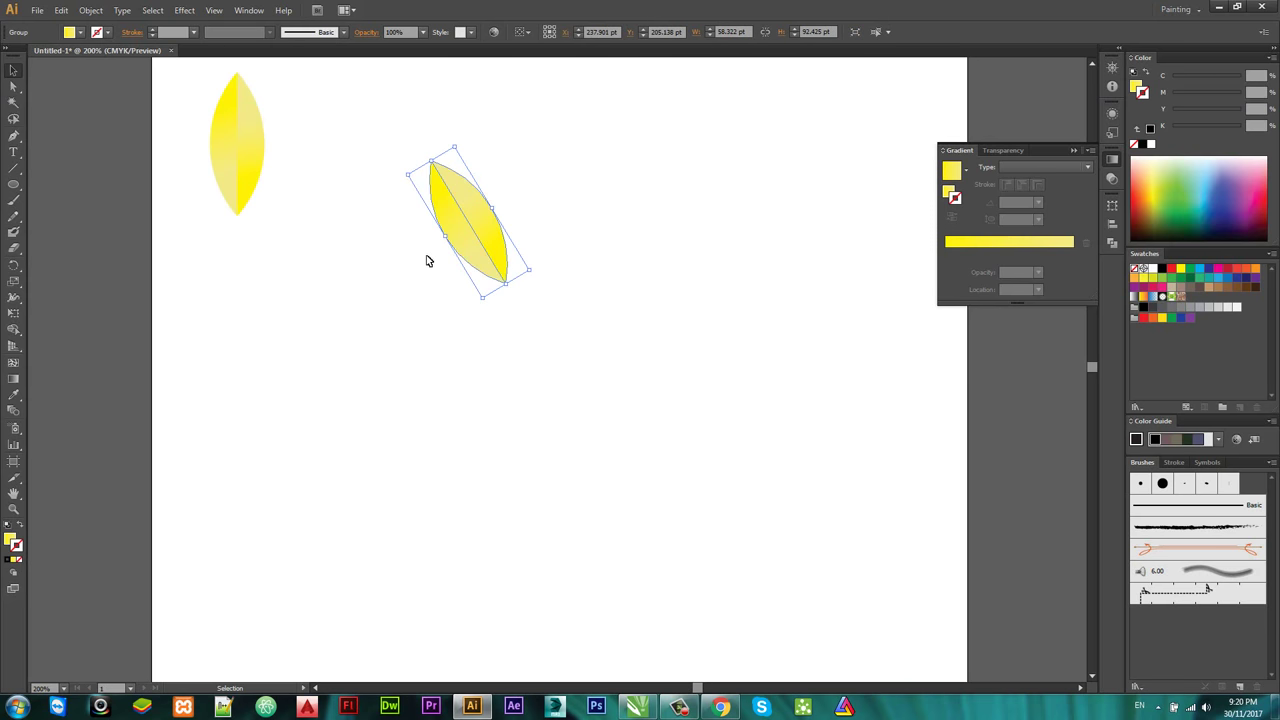
pyautogui.click(427, 261)
pyautogui.click(446, 229)
pyautogui.click(461, 221)
# Step: Reflect a copy of the tilted leaf across a vertical 90° axis beside it
pyautogui.moveTo(17, 266); pyautogui.dragTo(63, 266)
pyautogui.click(80, 279)
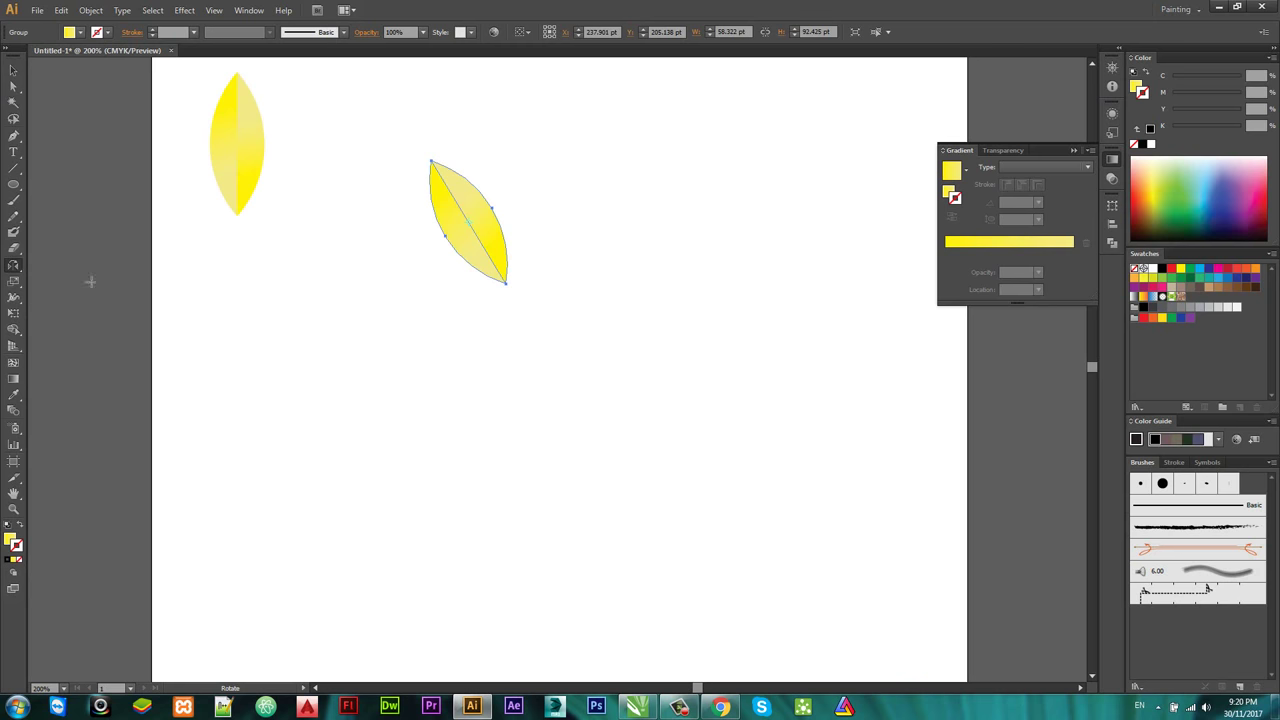
pyautogui.keyDown('alt'); pyautogui.click(505, 224); pyautogui.keyUp('alt')
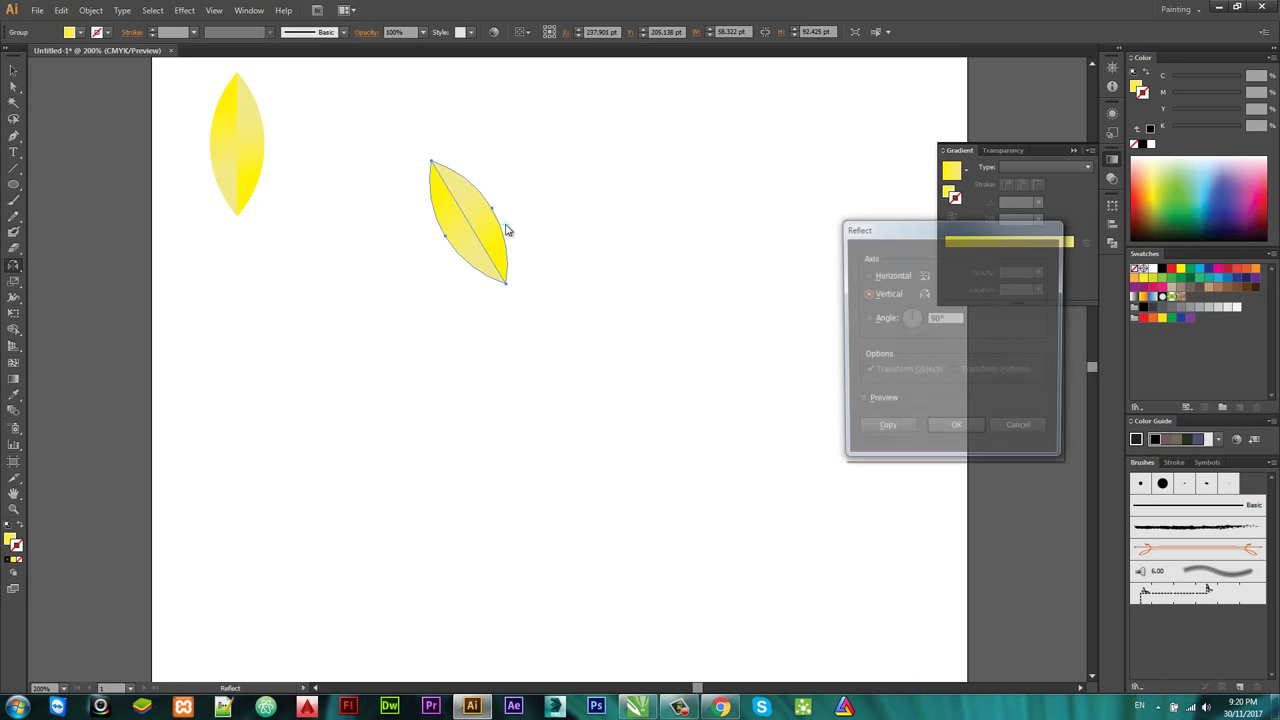
pyautogui.click(892, 402)
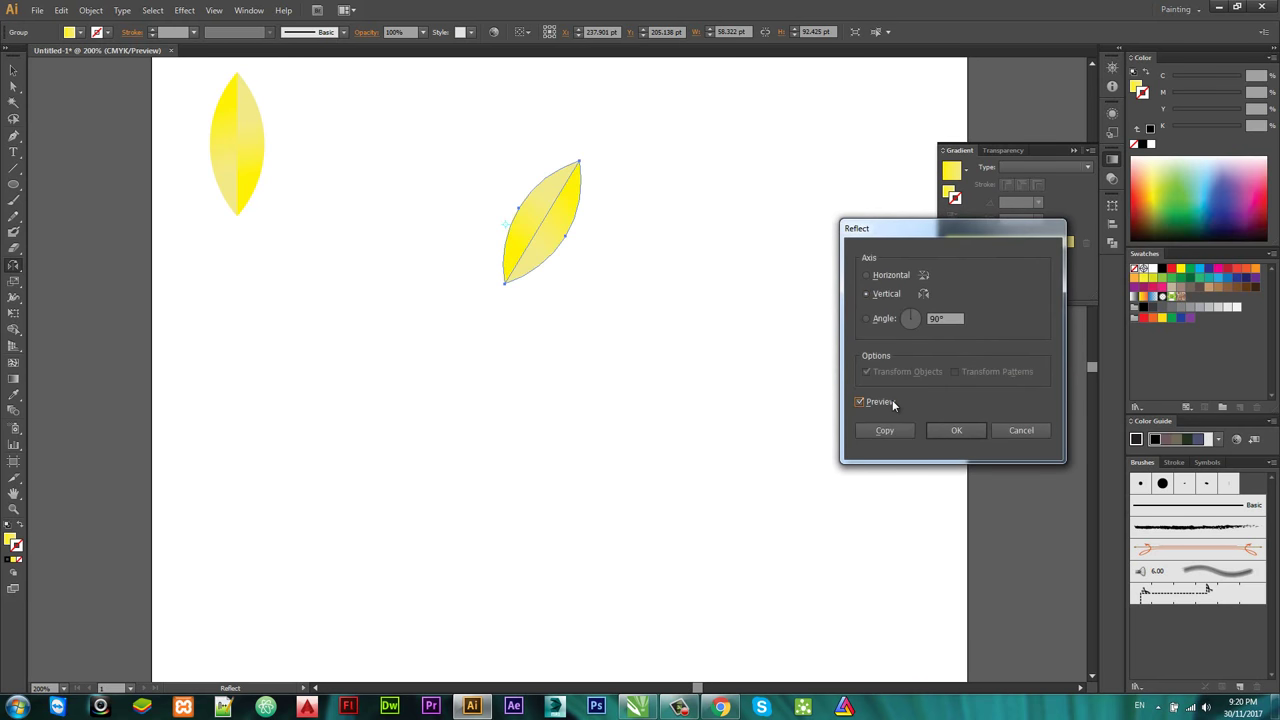
pyautogui.click(884, 430)
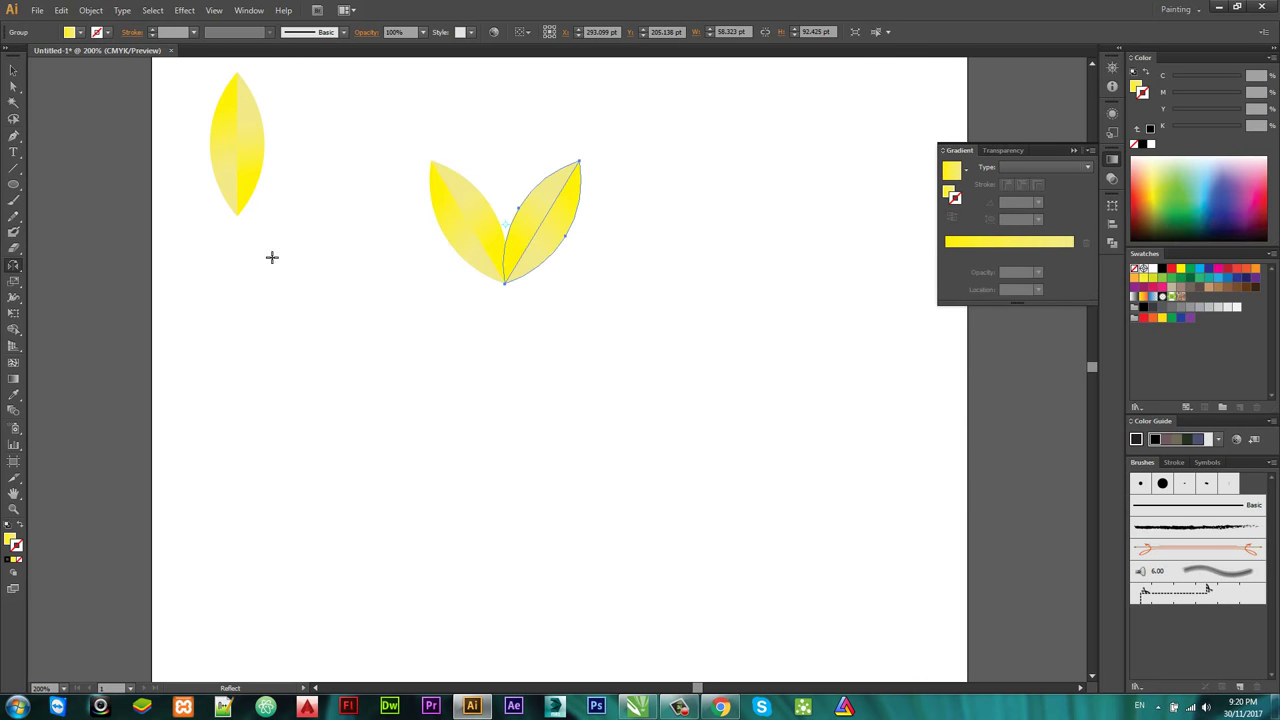
# Step: Duplicate the leaf pair and move the copy down to the page bottom
pyautogui.press('v')
pyautogui.keyDown('shift'); pyautogui.click(457, 220); pyautogui.keyUp('shift')
pyautogui.moveTo(460, 222); pyautogui.dragTo(477, 537)
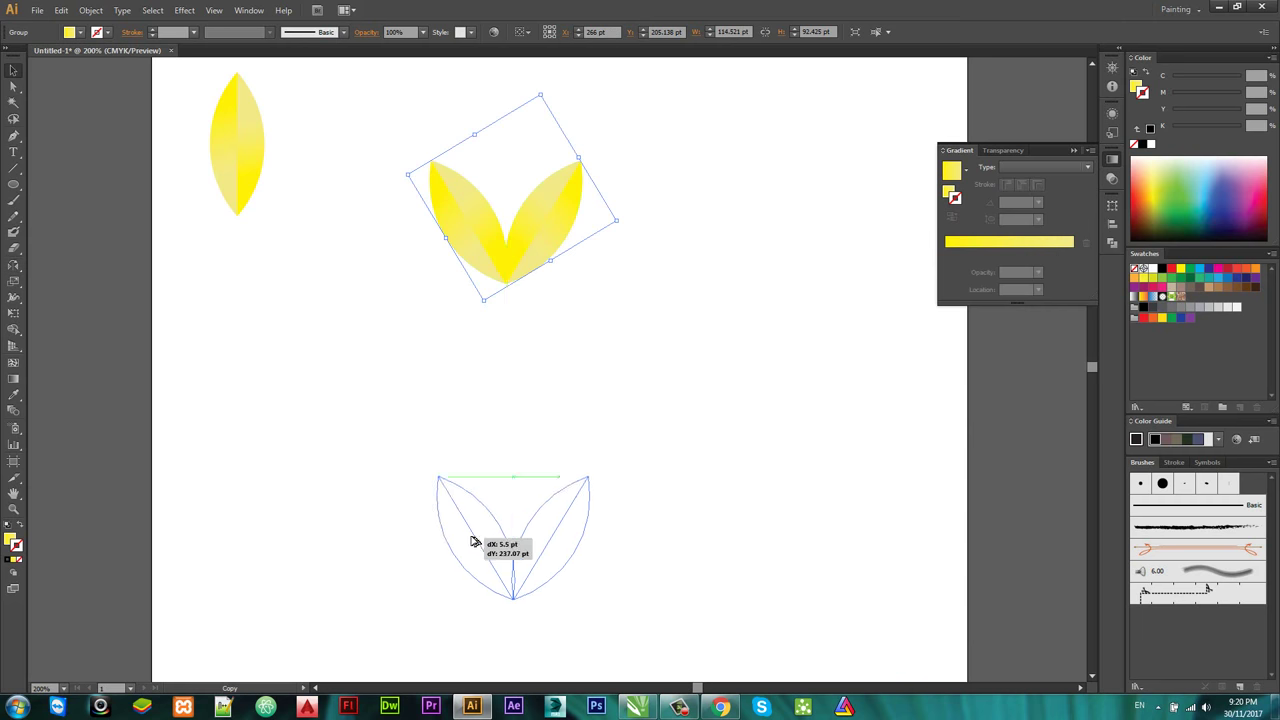
pyautogui.scroll(-2, 453, 321)
pyautogui.keyDown('shift'); pyautogui.click(470, 120); pyautogui.keyUp('shift')
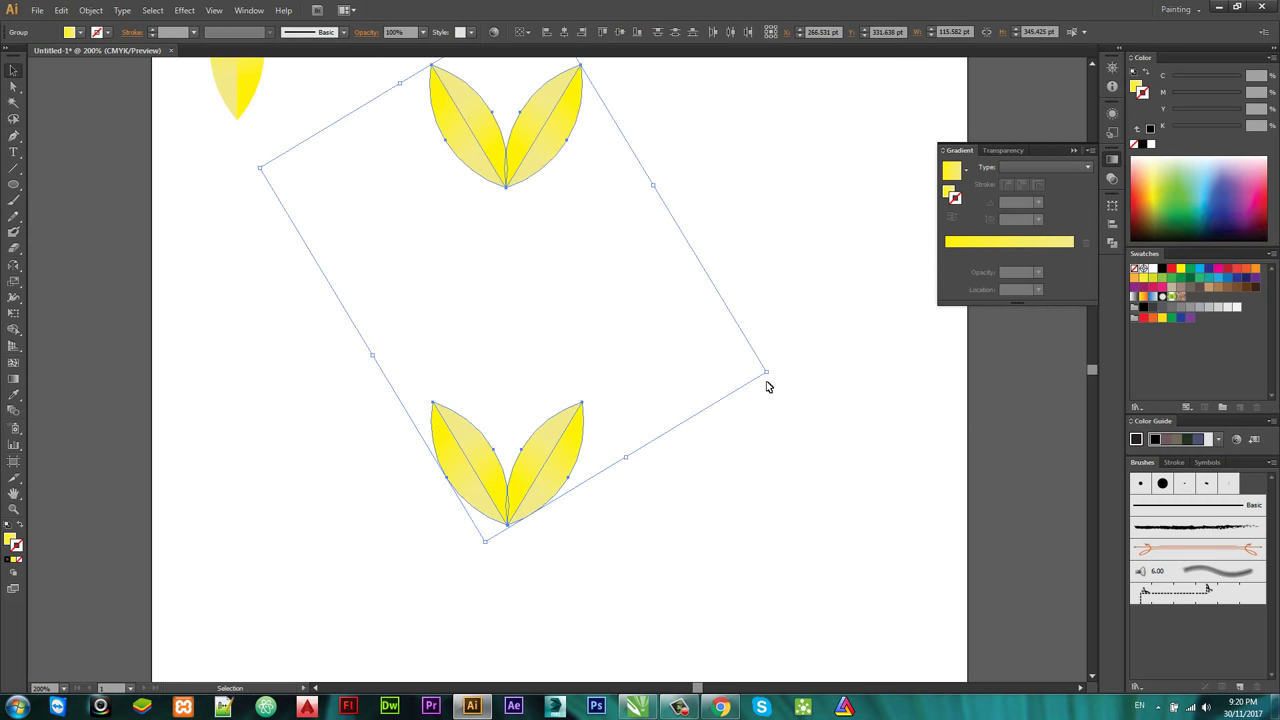
pyautogui.moveTo(766, 380); pyautogui.dragTo(511, 284)
pyautogui.click(523, 363)
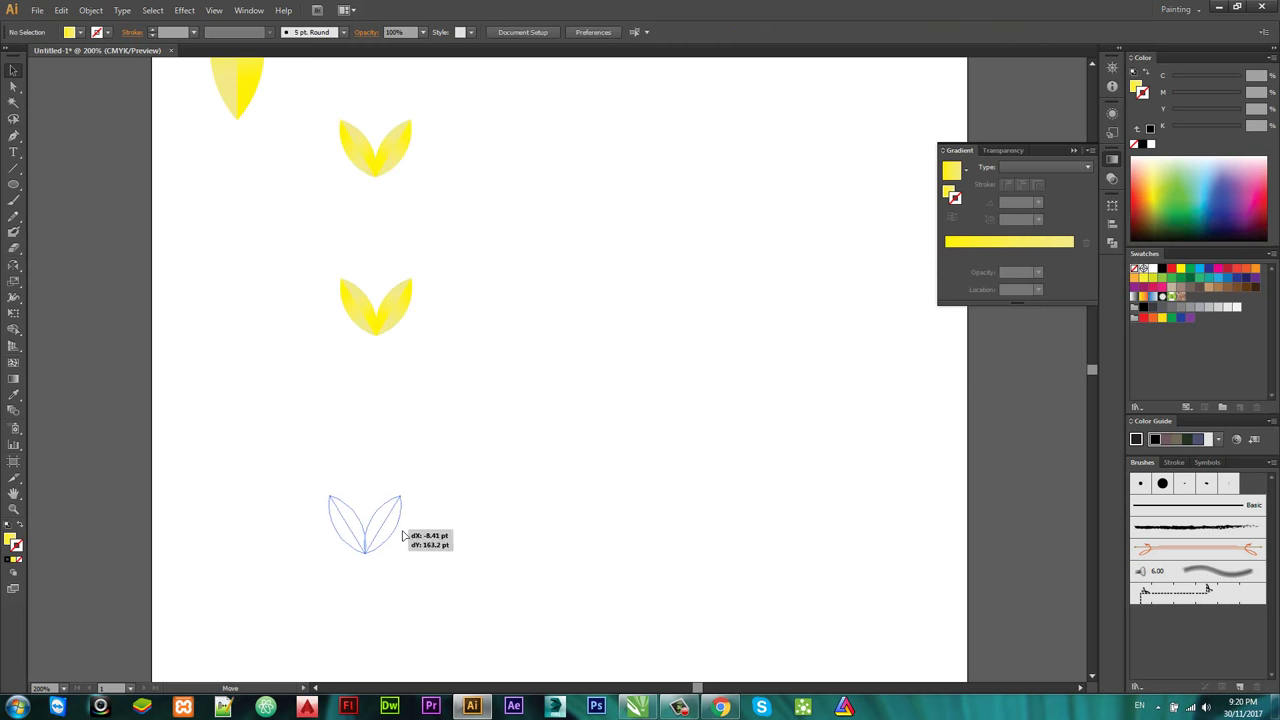
pyautogui.moveTo(375, 300); pyautogui.dragTo(375, 527)
pyautogui.scroll(8, 389, 100)
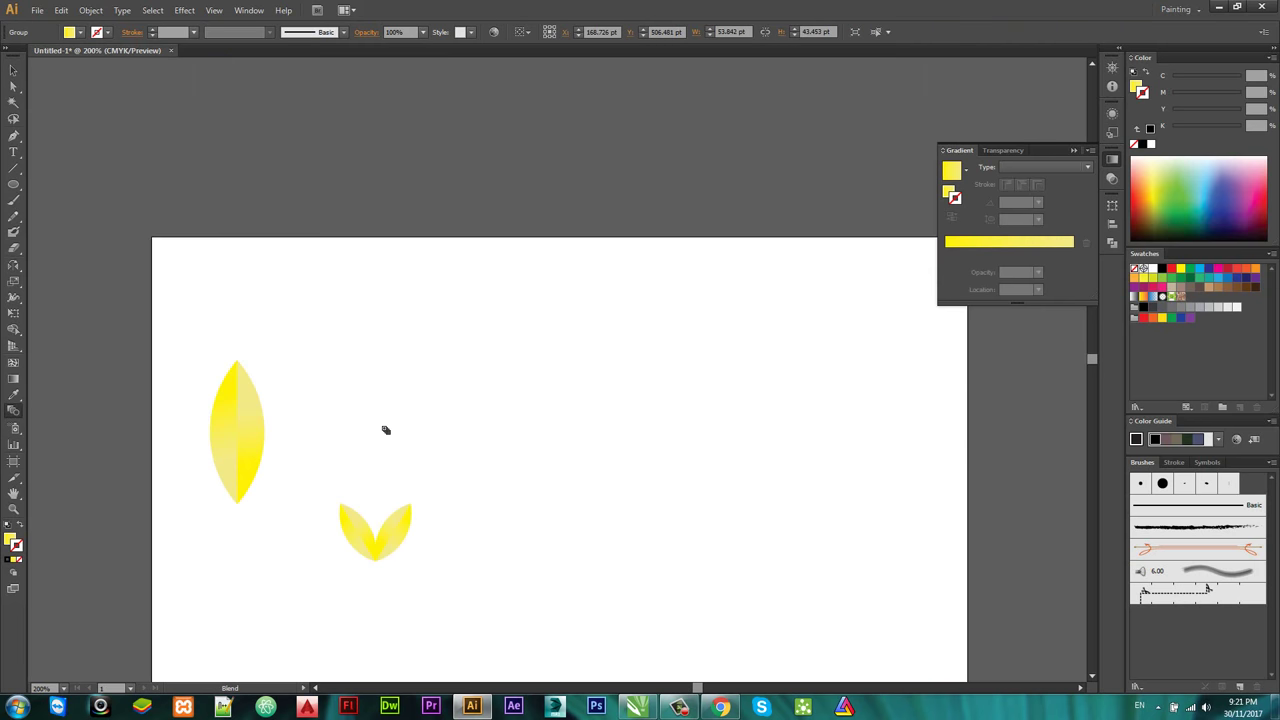
pyautogui.scroll(-5, 386, 428)
pyautogui.scroll(-1, 386, 430)
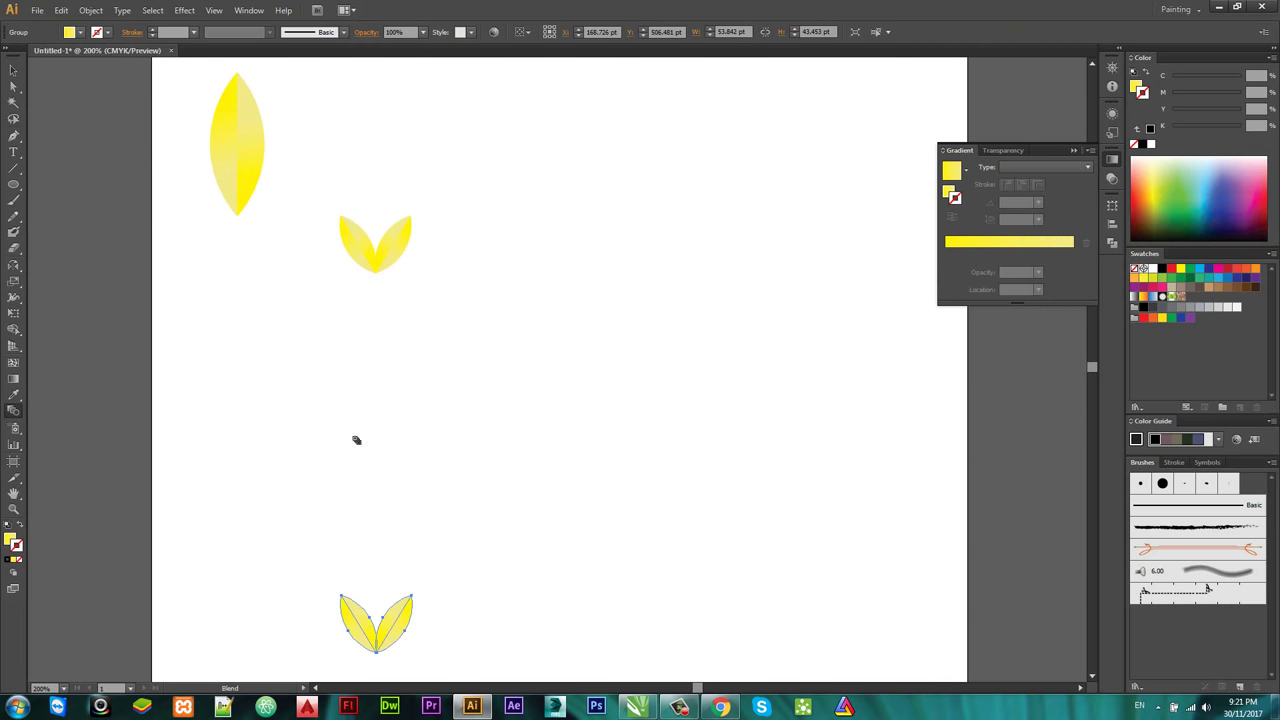
# Step: Try blending the two leaf pairs, undo it, and delete the bottom pair
pyautogui.click(366, 263)
pyautogui.hotkey('ctrl', 'z')
pyautogui.press('v')
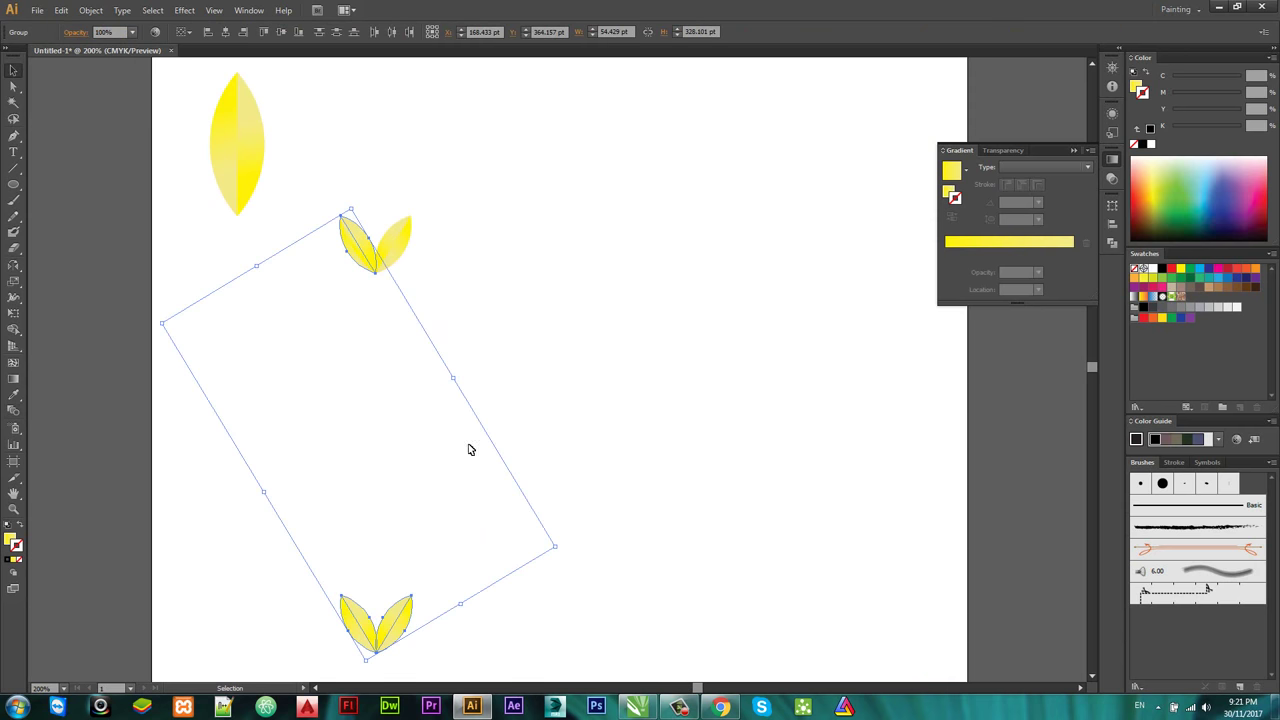
pyautogui.click(368, 245)
pyautogui.press('w')
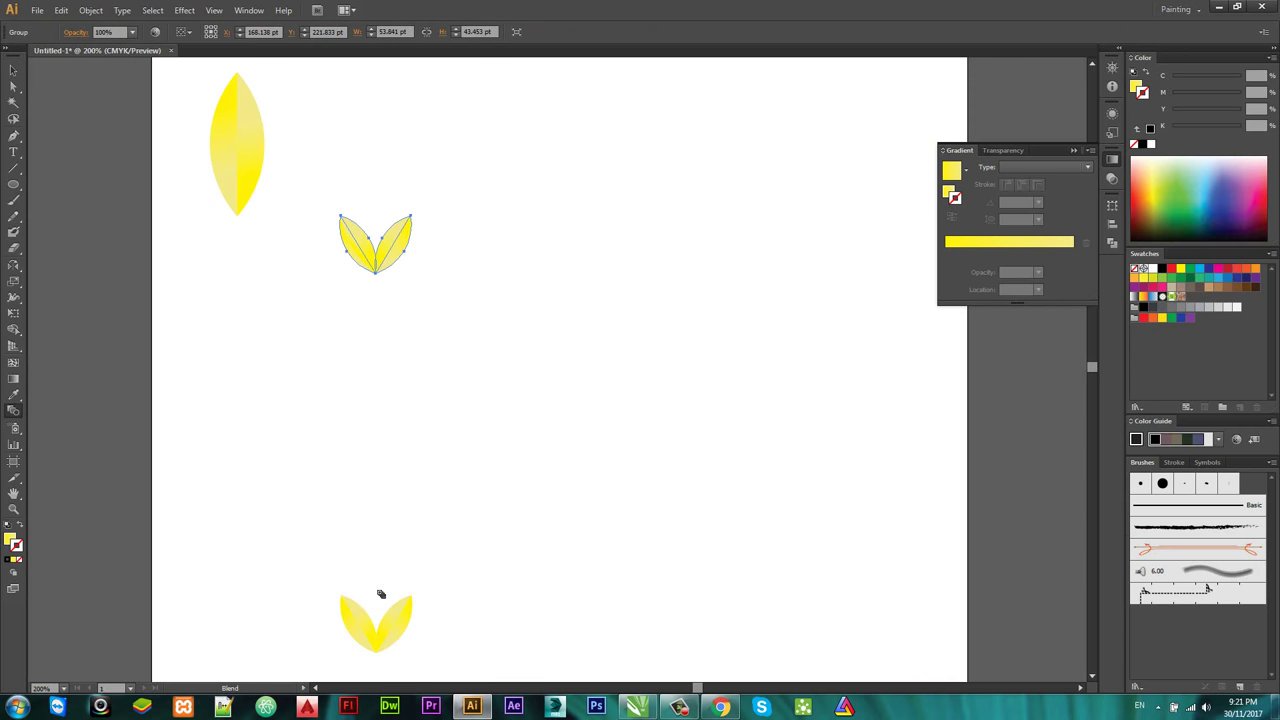
pyautogui.click(376, 645)
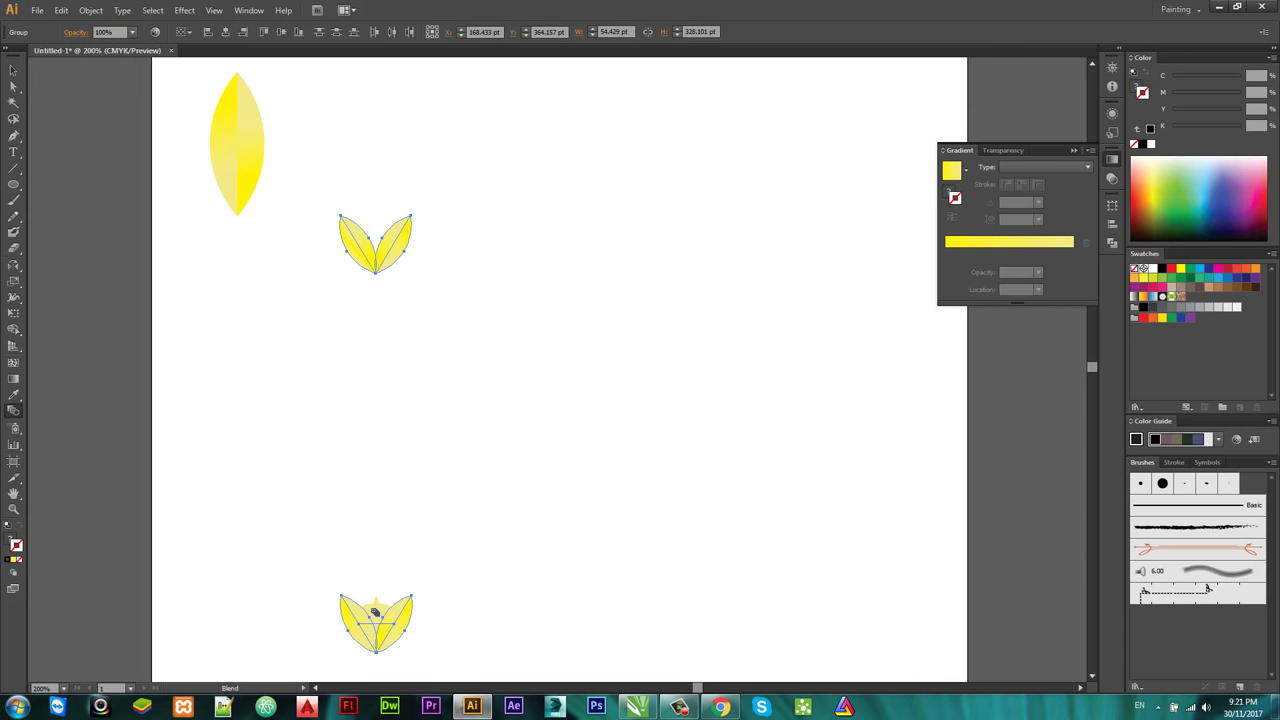
pyautogui.hotkey('ctrl', 'z')
pyautogui.press('v')
pyautogui.press('Delete')
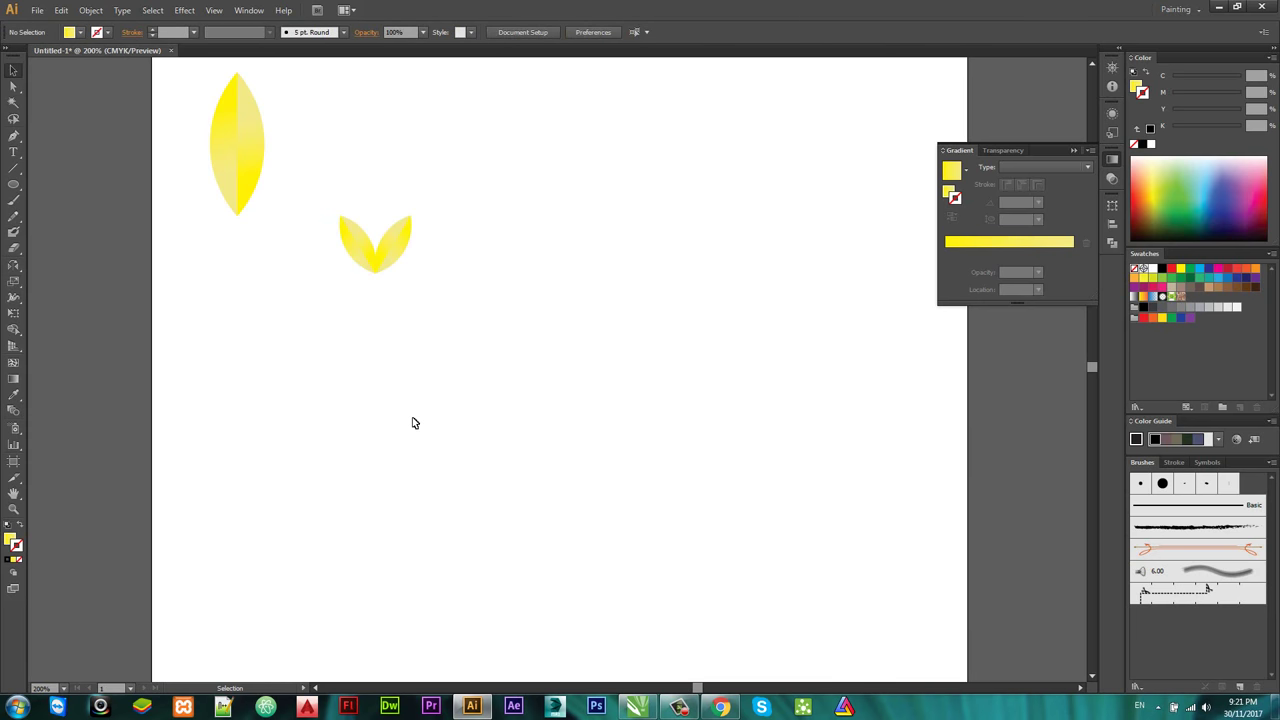
# Step: Group the leaf pair, Alt-drag a copy lower down, and start a blend between them
pyautogui.moveTo(329, 166); pyautogui.dragTo(460, 329)
pyautogui.rightClick(381, 250)
pyautogui.click(446, 333)
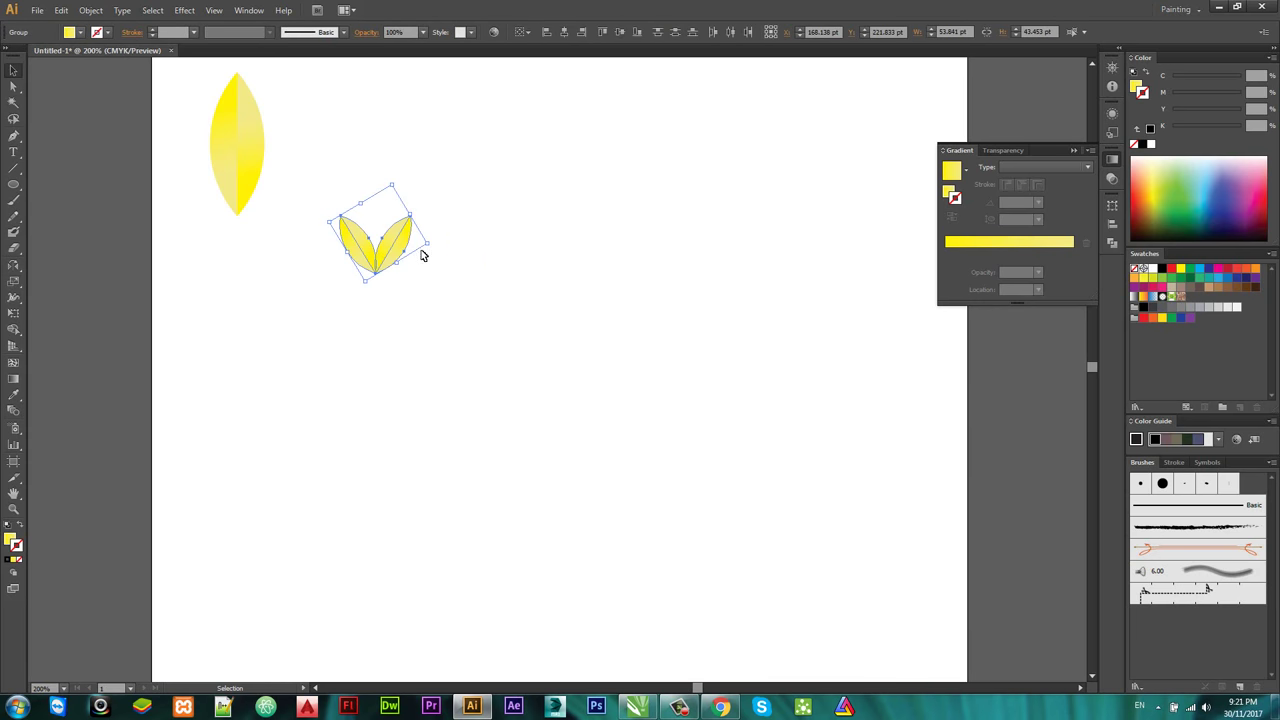
pyautogui.rightClick(421, 255)
pyautogui.click(409, 269)
pyautogui.moveTo(400, 251); pyautogui.dragTo(402, 463)
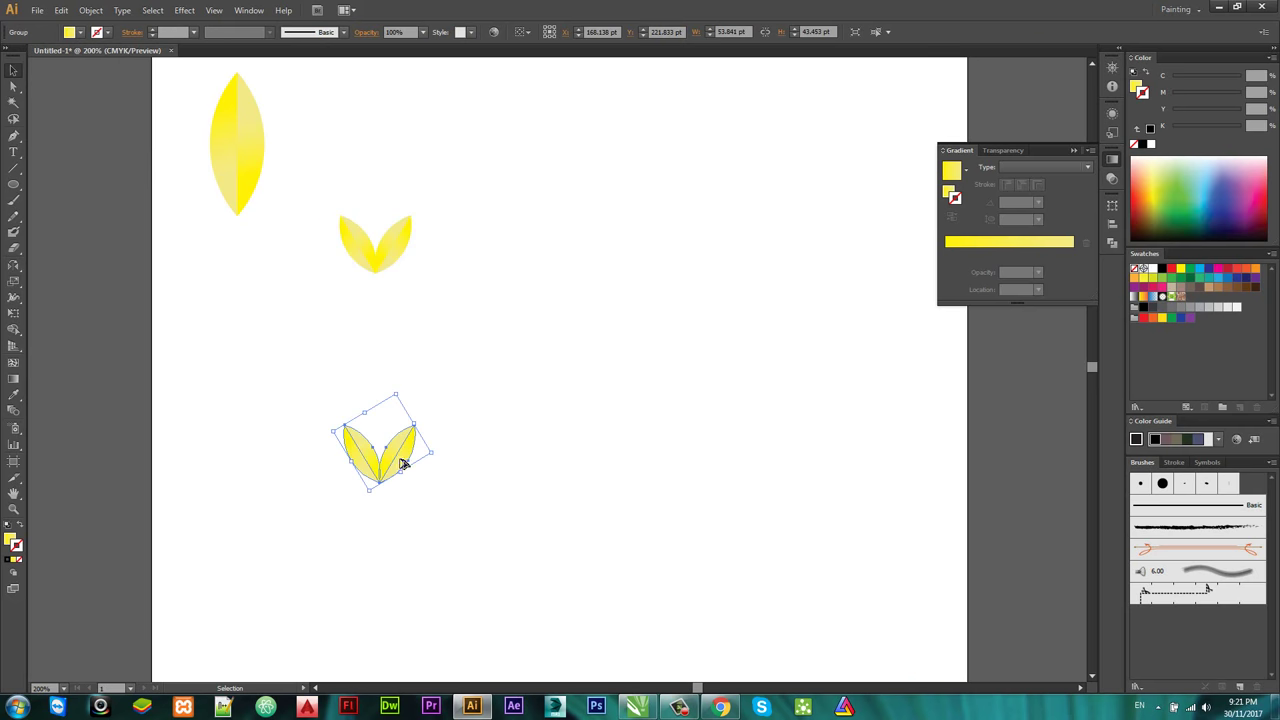
pyautogui.click(13, 410)
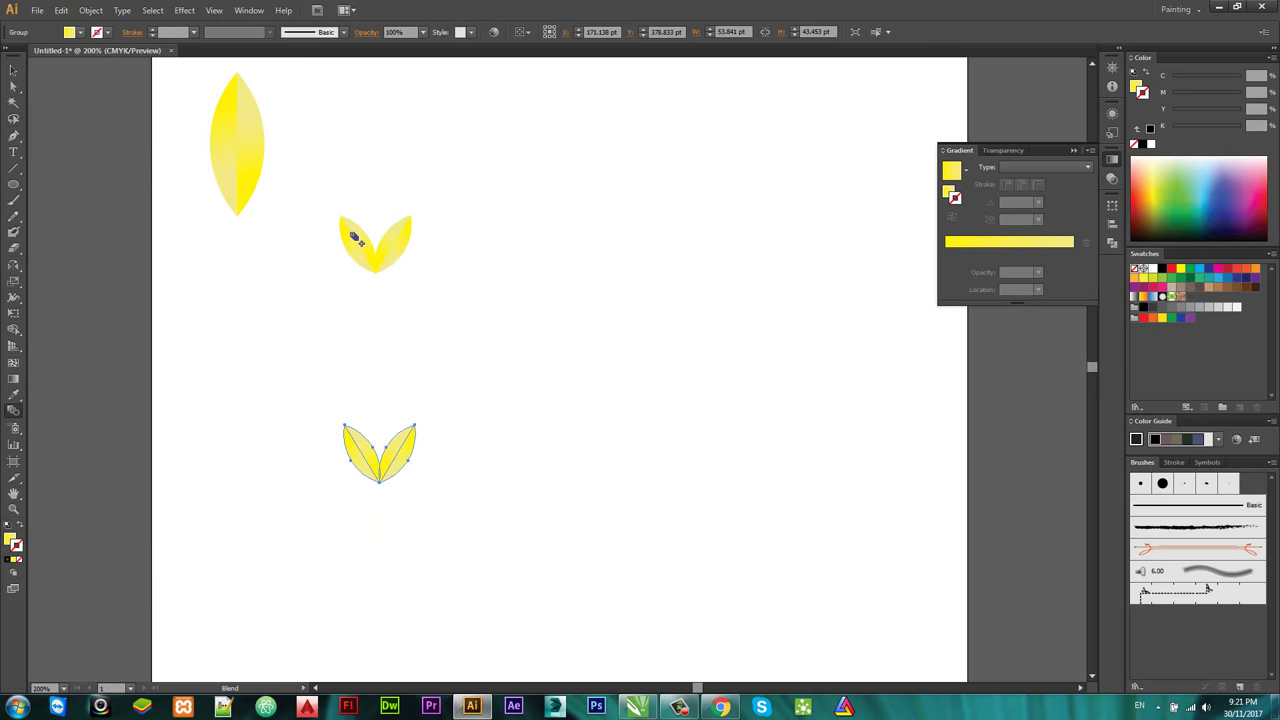
pyautogui.click(353, 237)
# Step: Blend the top leaf pair into the bottom pair with the W tool, then reselect the blend
pyautogui.click(13, 70)
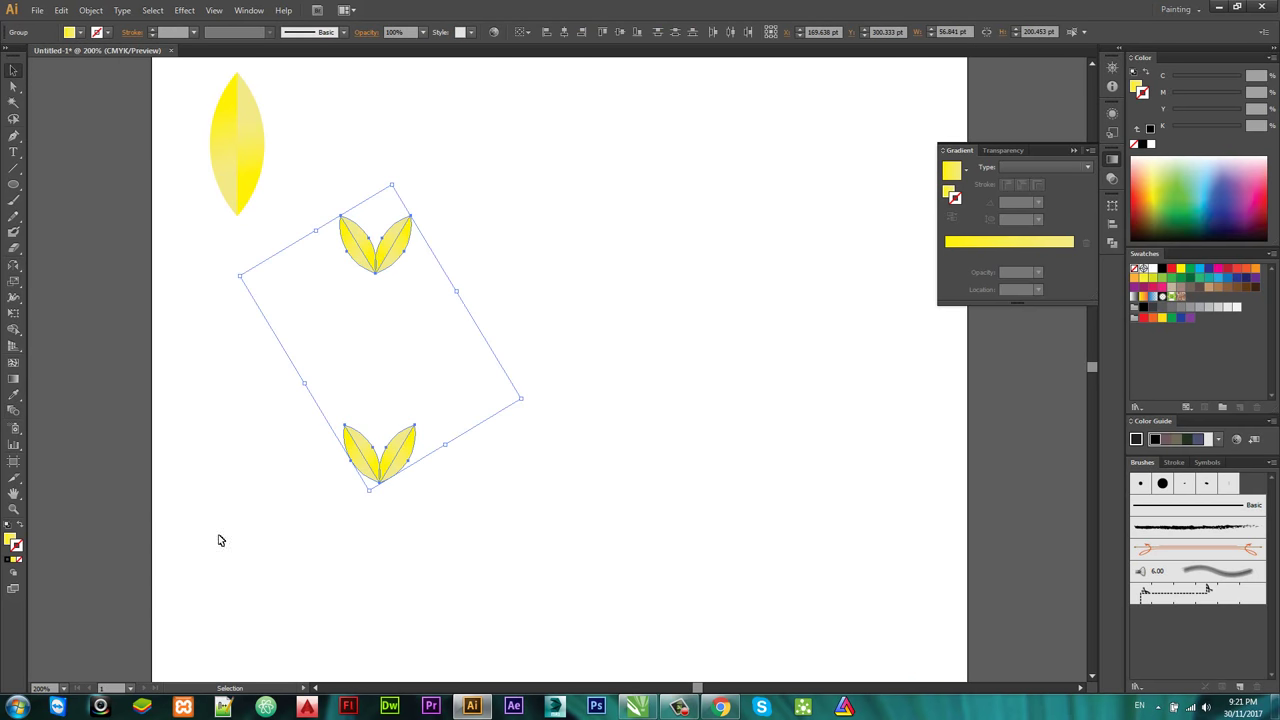
pyautogui.press('w')
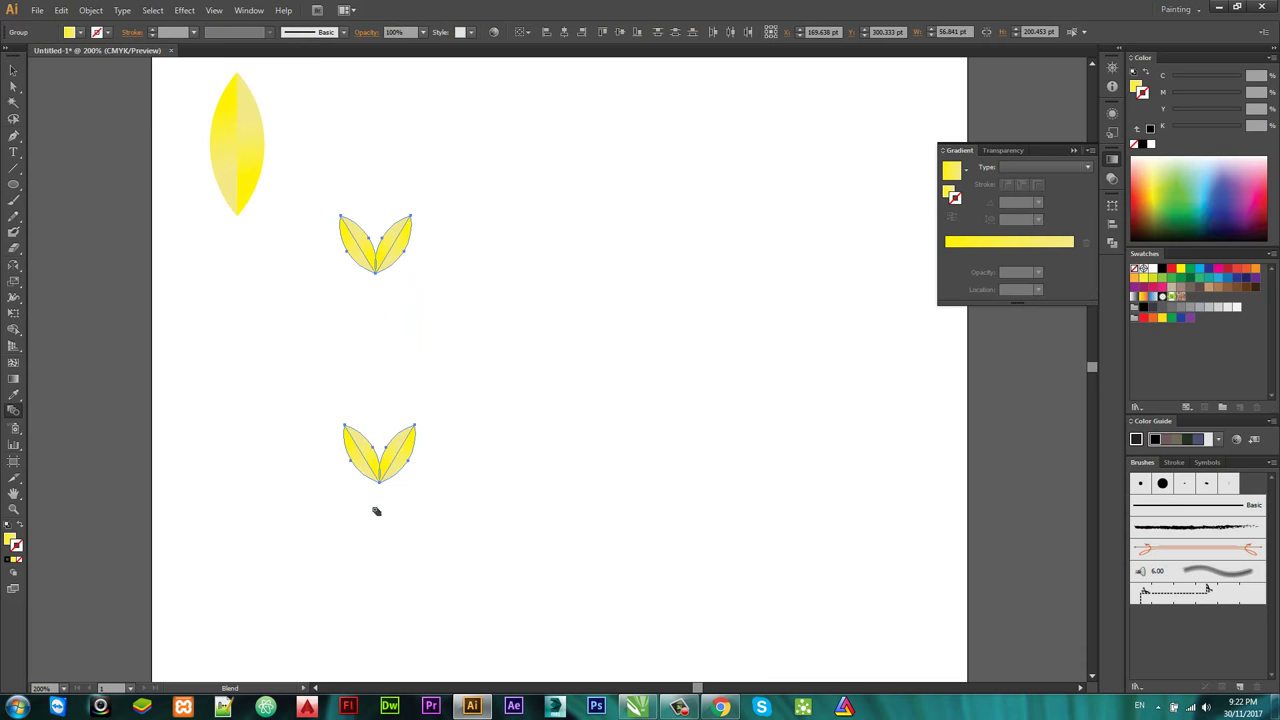
pyautogui.click(379, 479)
pyautogui.press('v')
pyautogui.click(458, 330)
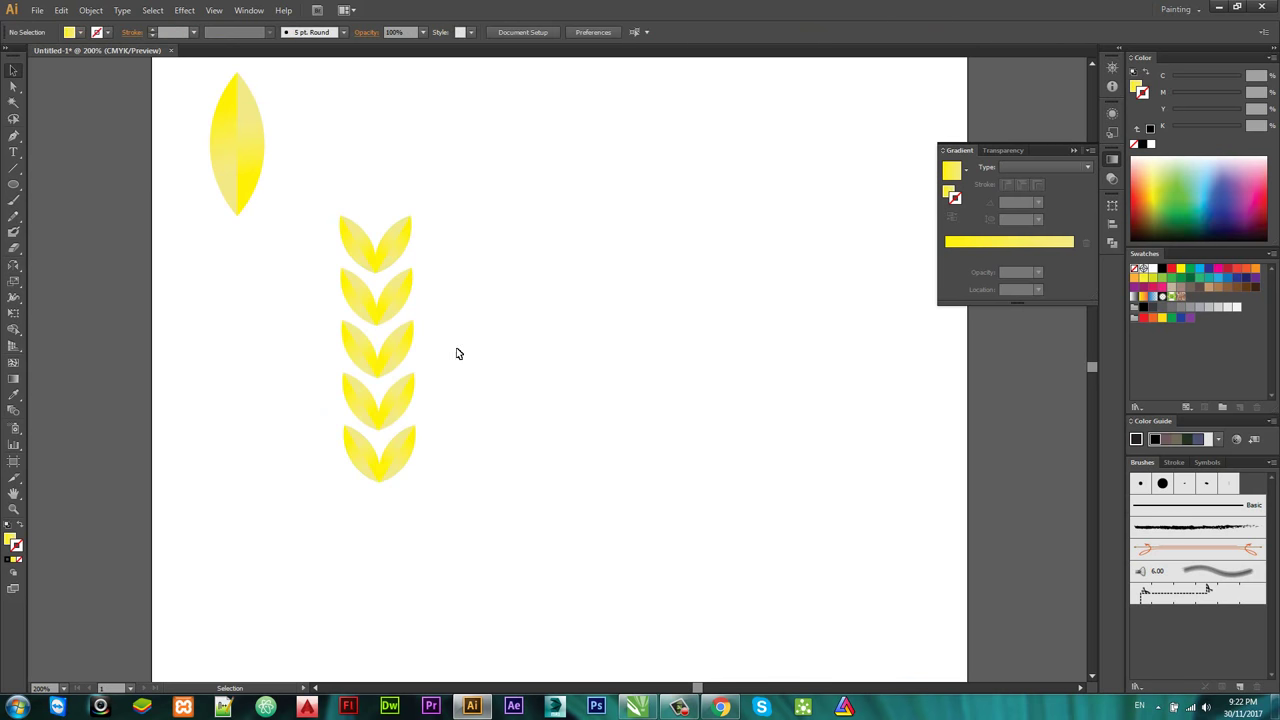
pyautogui.click(401, 343)
# Step: Reposition the leaf blend and drag its bottom pair down to stretch the column taller
pyautogui.click(187, 18)
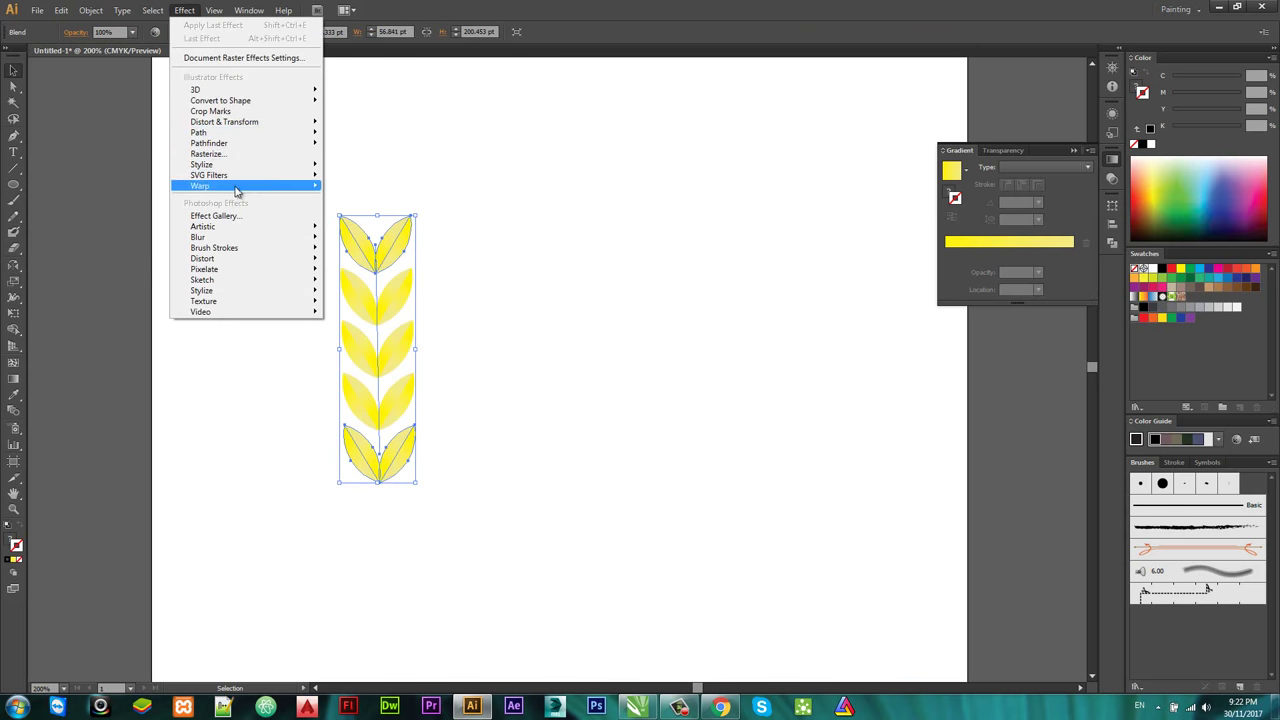
pyautogui.click(35, 433)
pyautogui.click(412, 450)
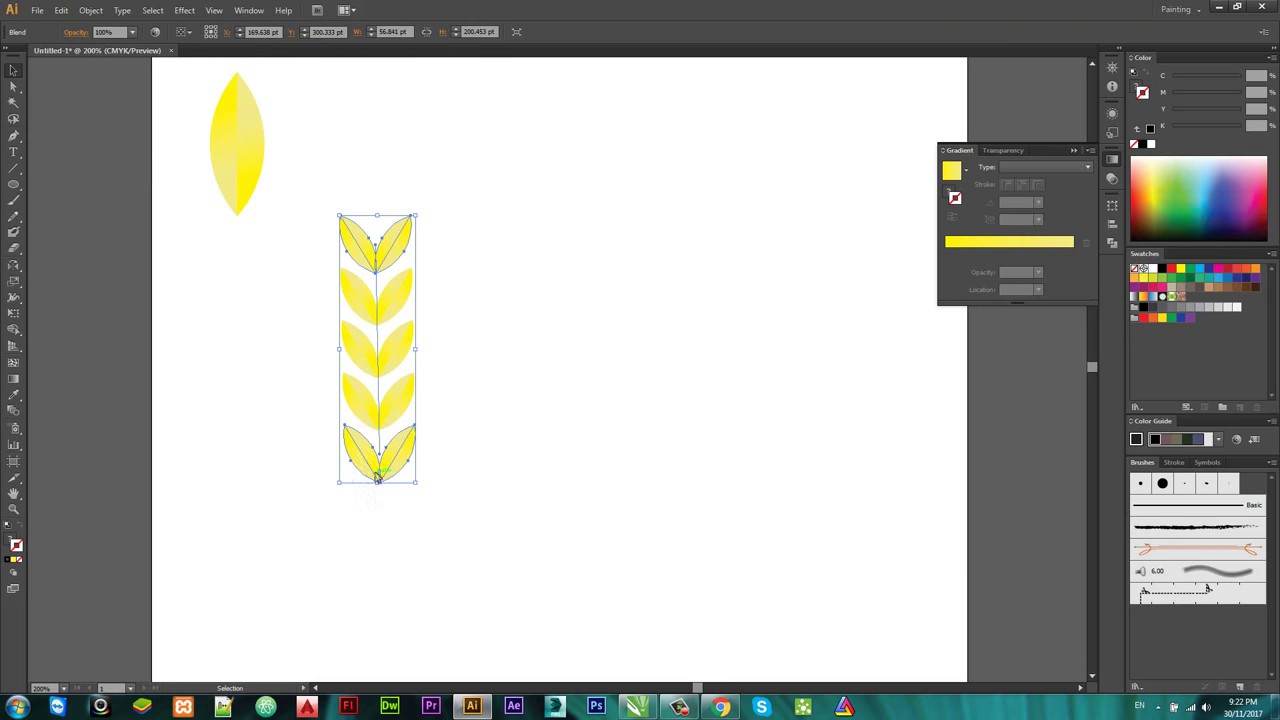
pyautogui.moveTo(377, 478); pyautogui.dragTo(374, 564)
pyautogui.click(502, 283)
pyautogui.click(371, 345)
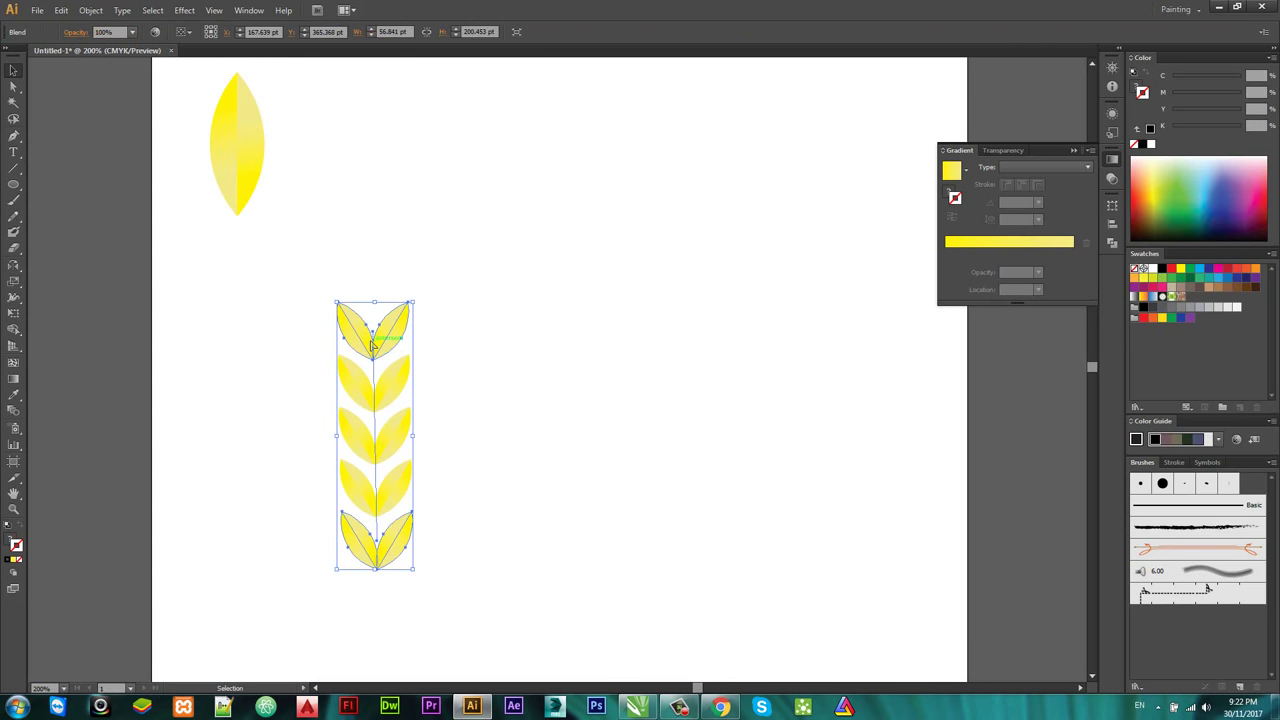
pyautogui.doubleClick(371, 345)
pyautogui.moveTo(329, 286)
pyautogui.mouseDown()
pyautogui.moveTo(391, 328)
pyautogui.moveTo(391, 152)
pyautogui.mouseUp()
pyautogui.click(433, 300)
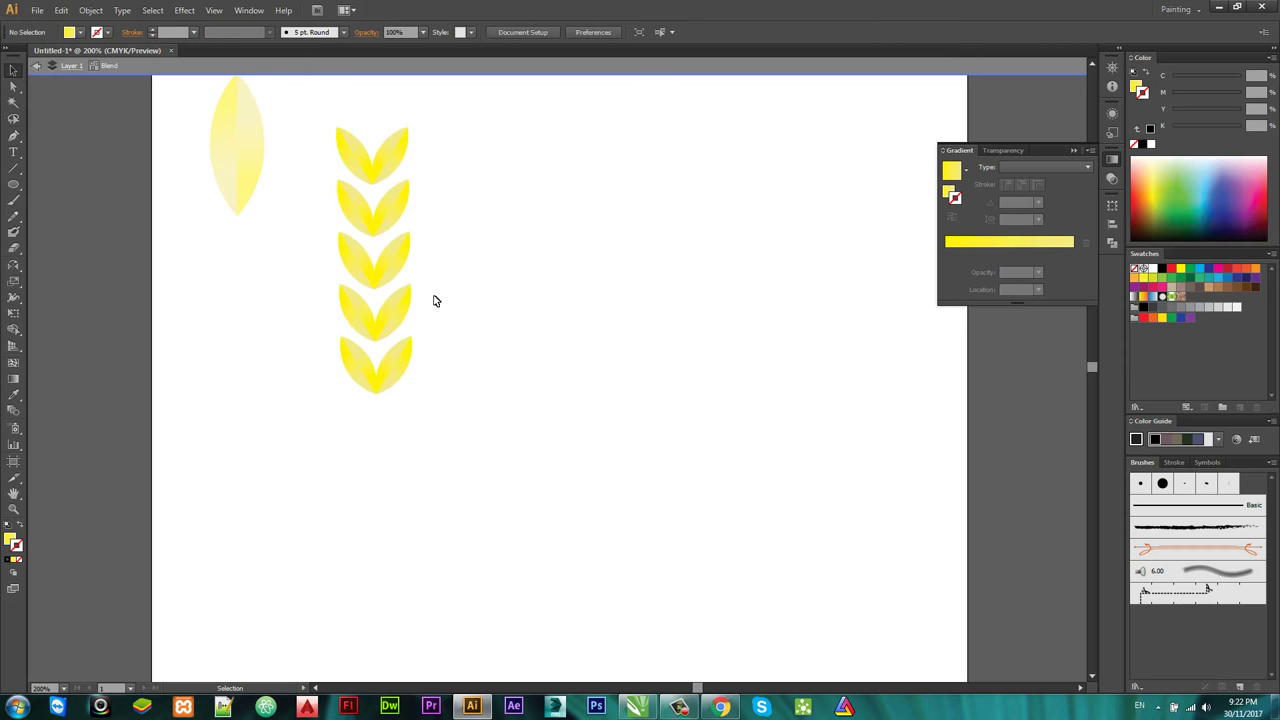
pyautogui.moveTo(378, 385); pyautogui.dragTo(391, 640)
pyautogui.click(209, 297)
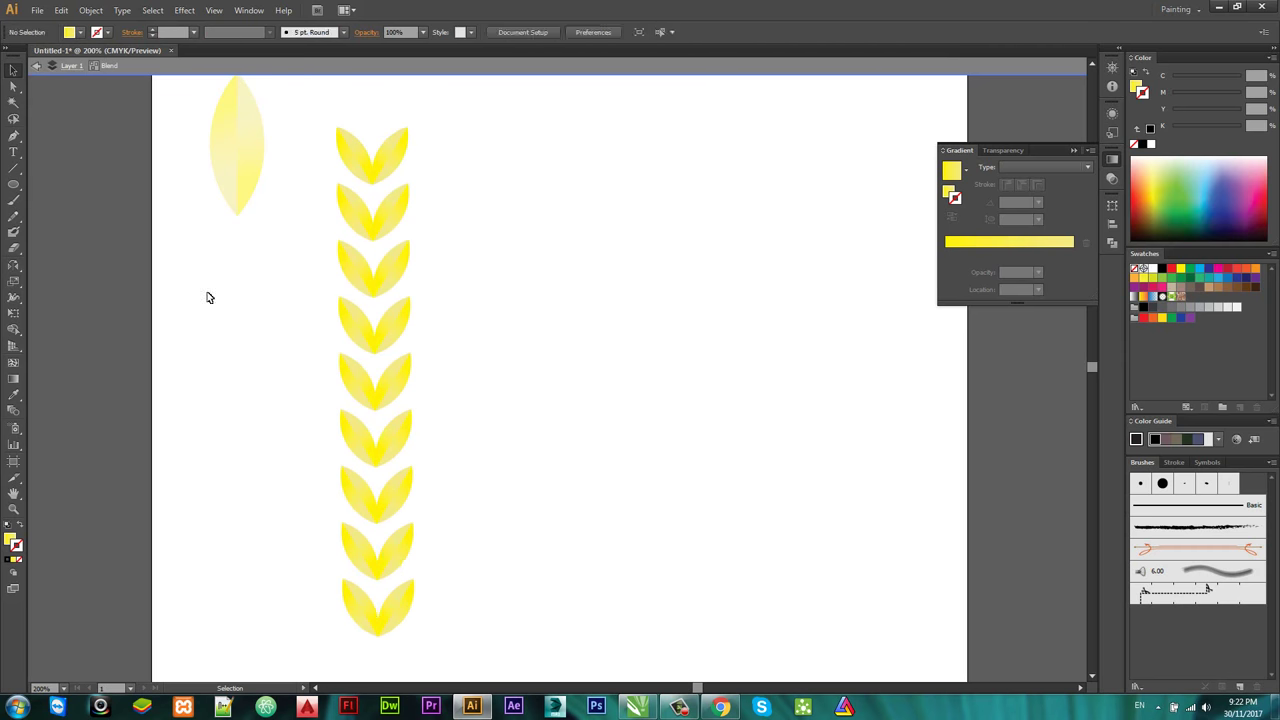
# Step: Set the blend to 7 Specified Steps and choose the Arc warp effect
pyautogui.hotkey('ctrl', 'a')
pyautogui.doubleClick(13, 410)
pyautogui.click(633, 318)
pyautogui.click(630, 346)
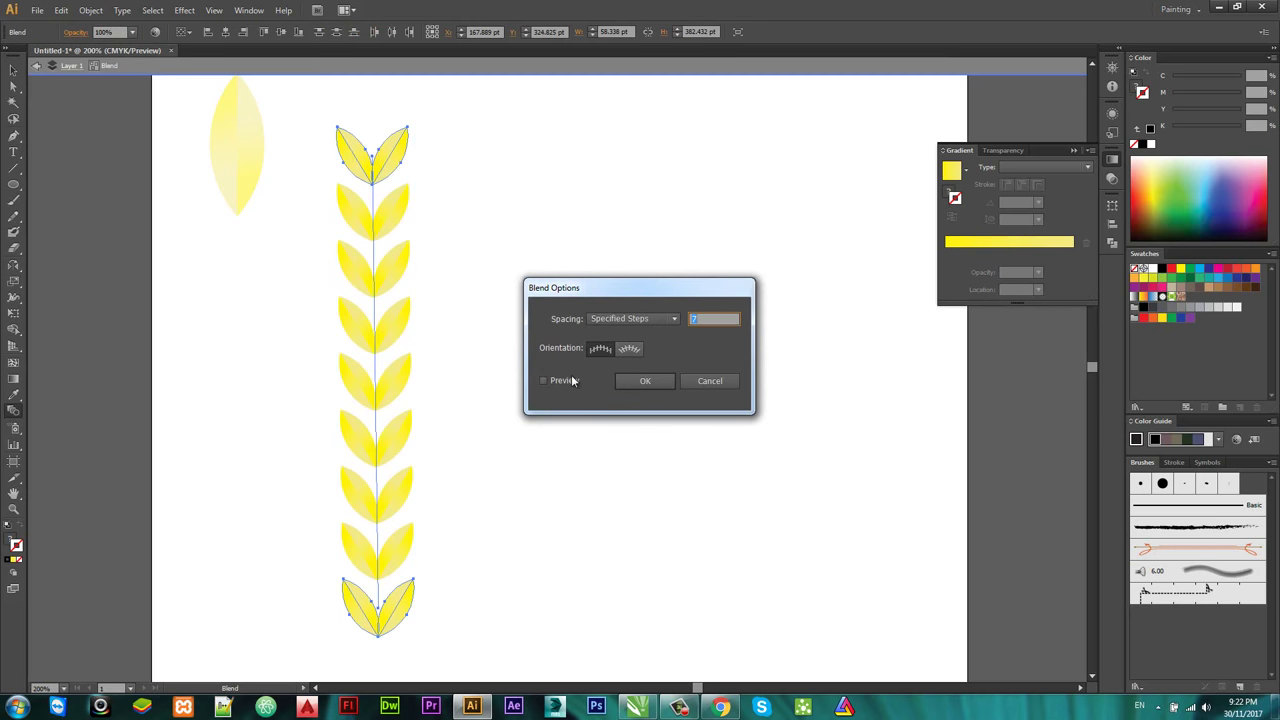
pyautogui.click(563, 387)
pyautogui.doubleClick(710, 318)
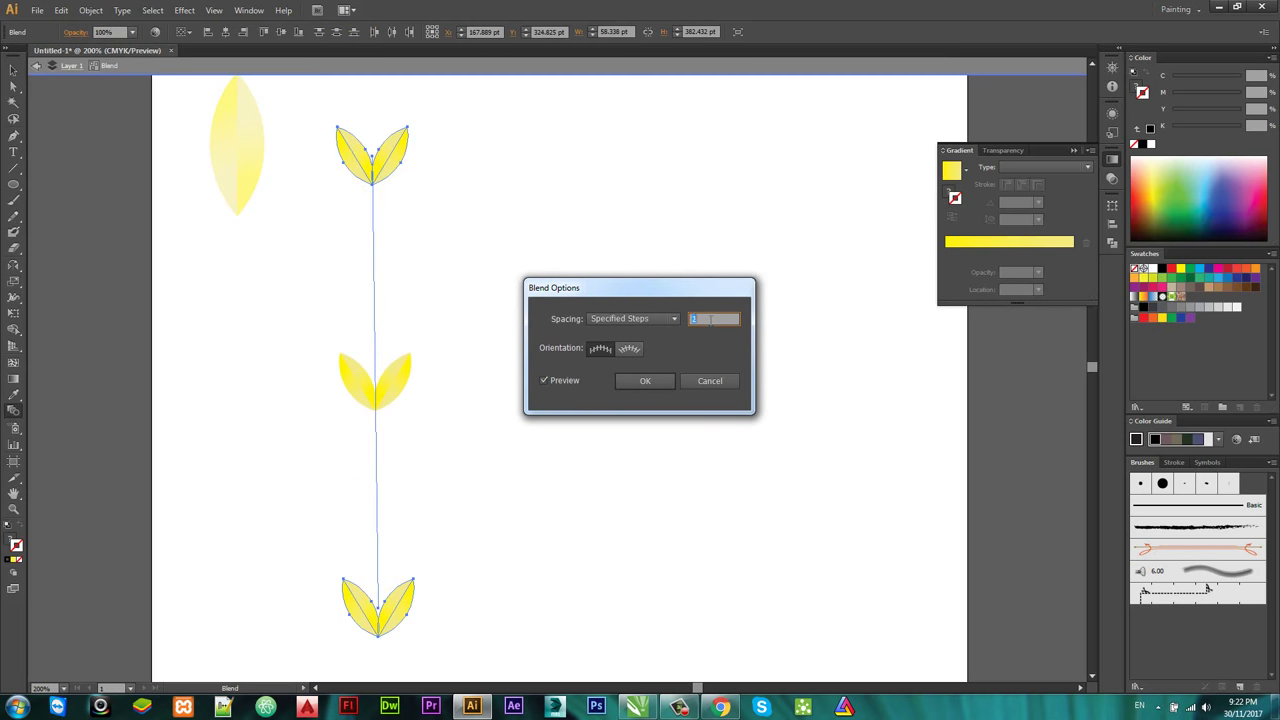
pyautogui.click(645, 380)
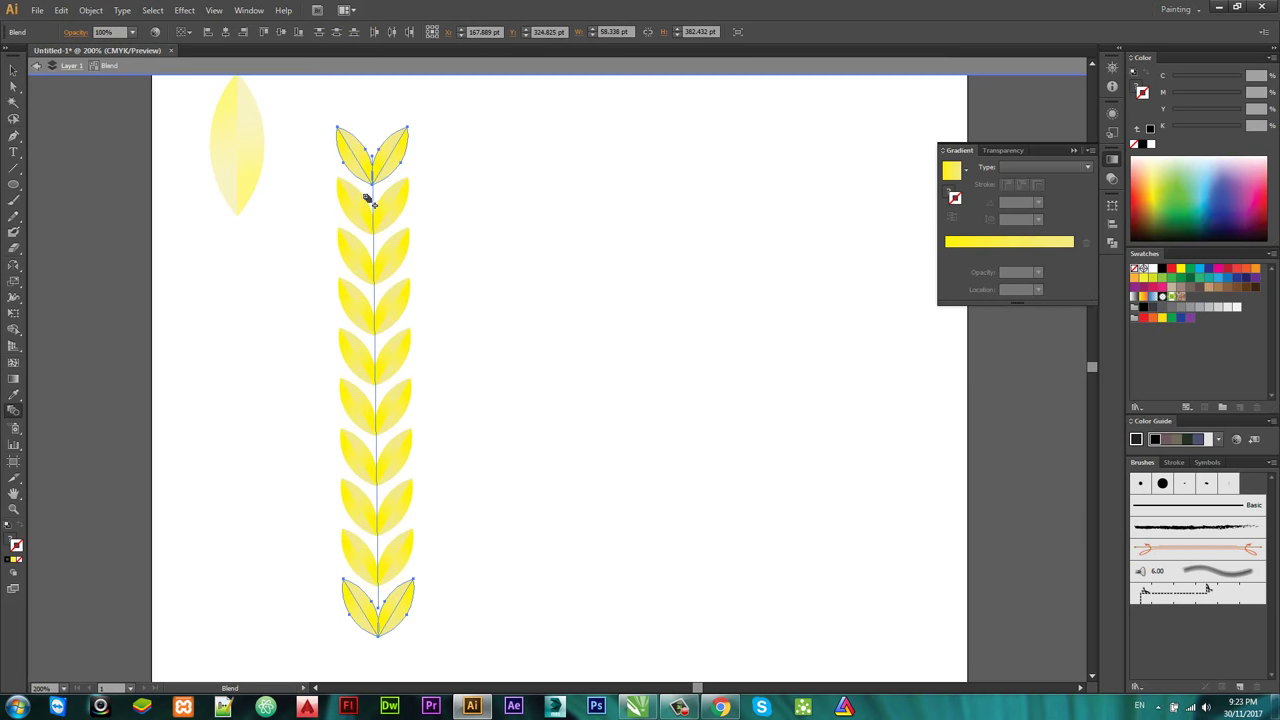
pyautogui.click(184, 10)
pyautogui.click(376, 190)
# Step: Warp the leaf blend with a vertical Arc at 78% bend
pyautogui.click(868, 201)
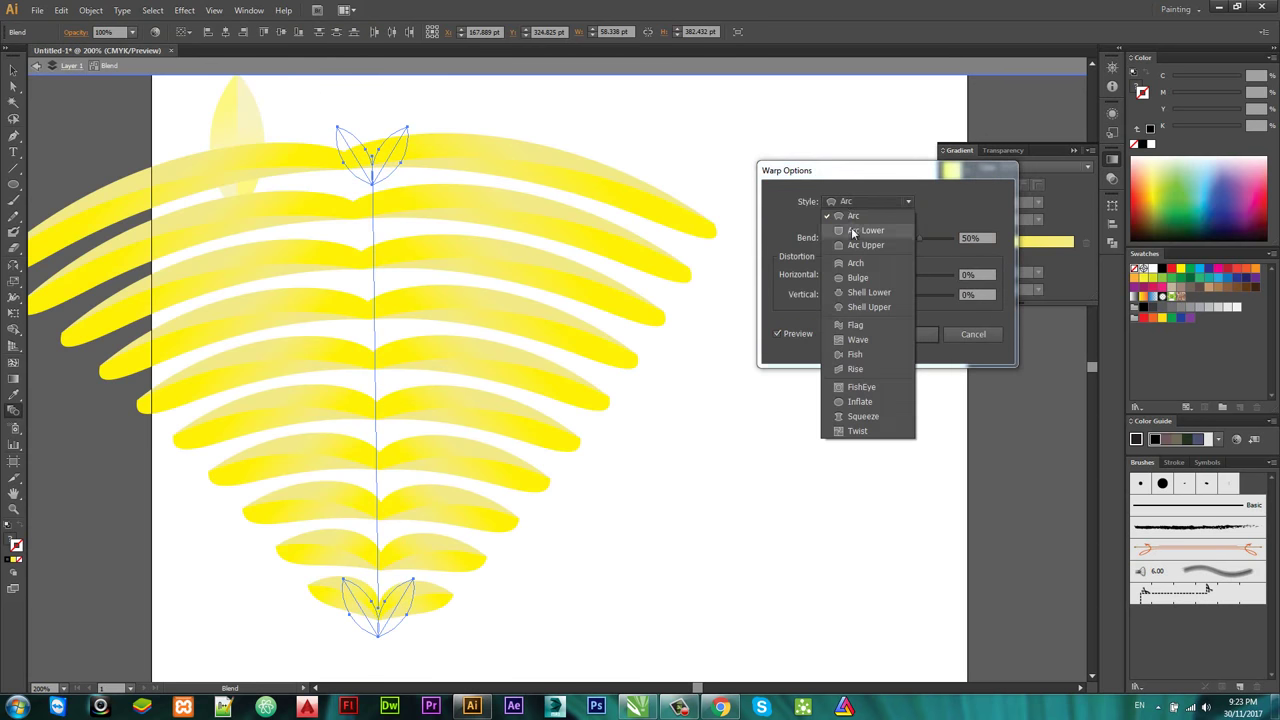
pyautogui.click(845, 211)
pyautogui.click(880, 219)
pyautogui.moveTo(918, 237); pyautogui.dragTo(936, 238)
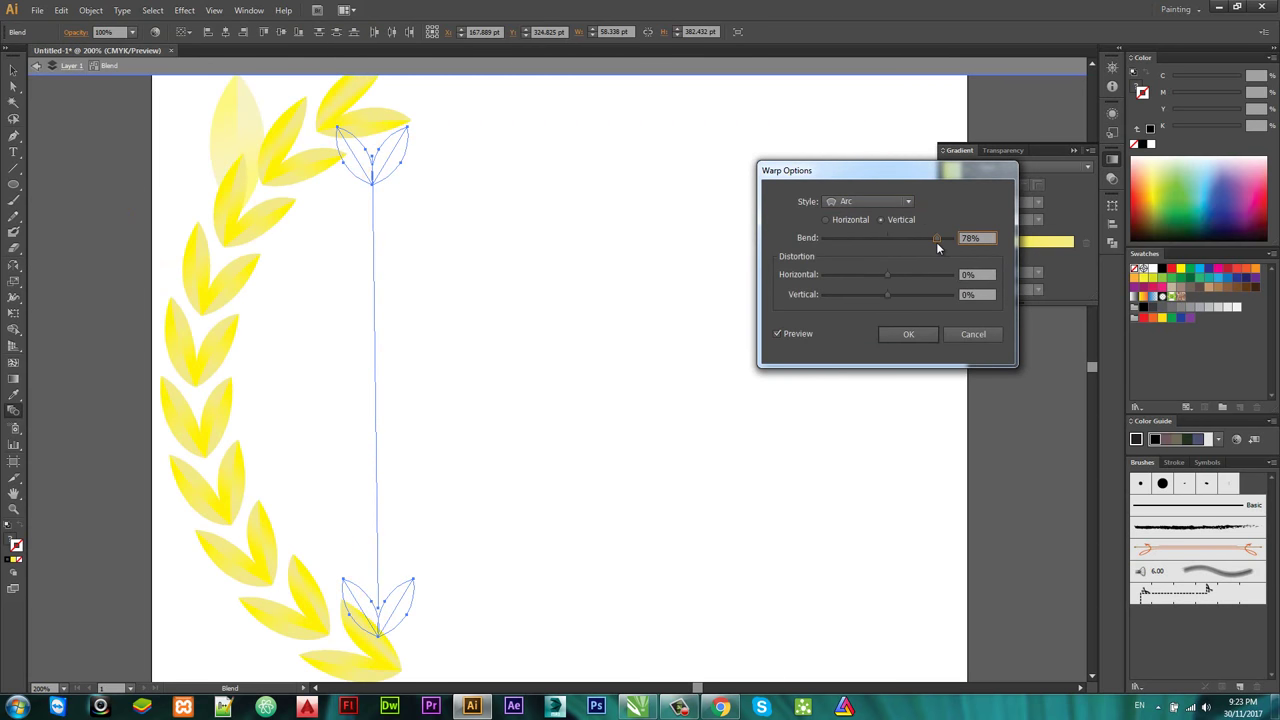
pyautogui.click(908, 335)
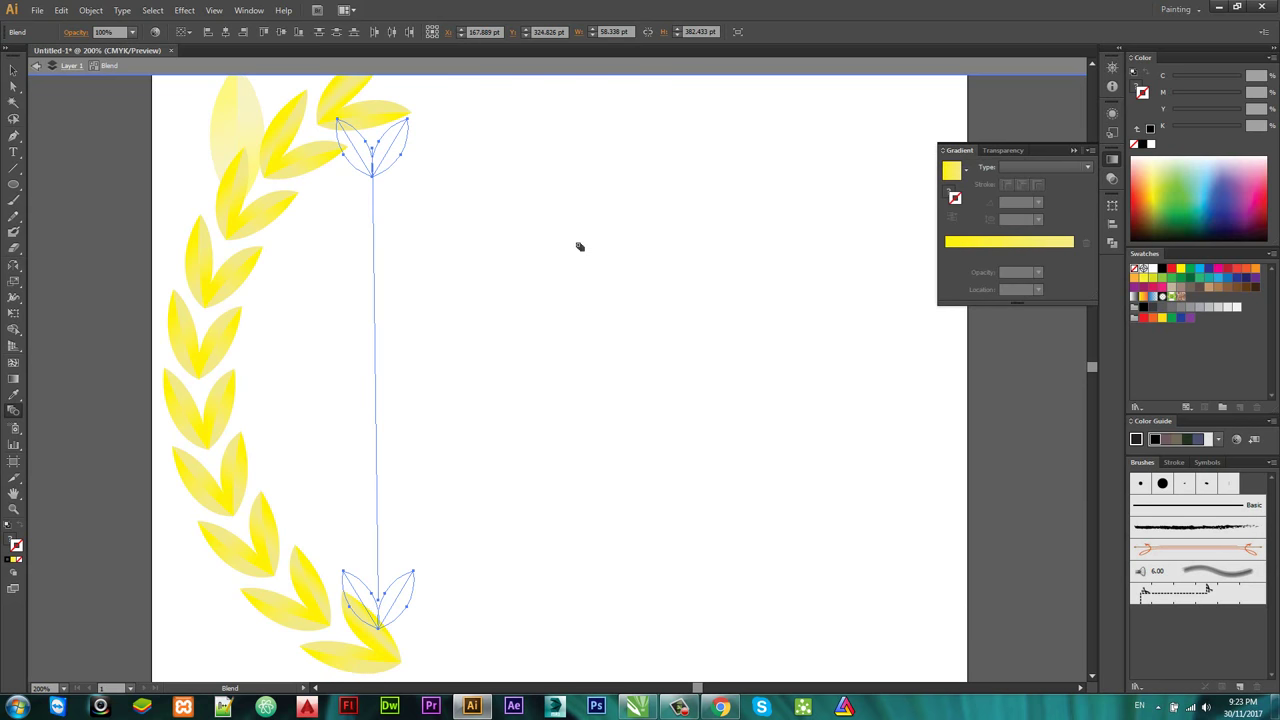
# Step: Move the curved branch to the right and zoom to 100%
pyautogui.press('v')
pyautogui.moveTo(225, 290); pyautogui.dragTo(505, 263)
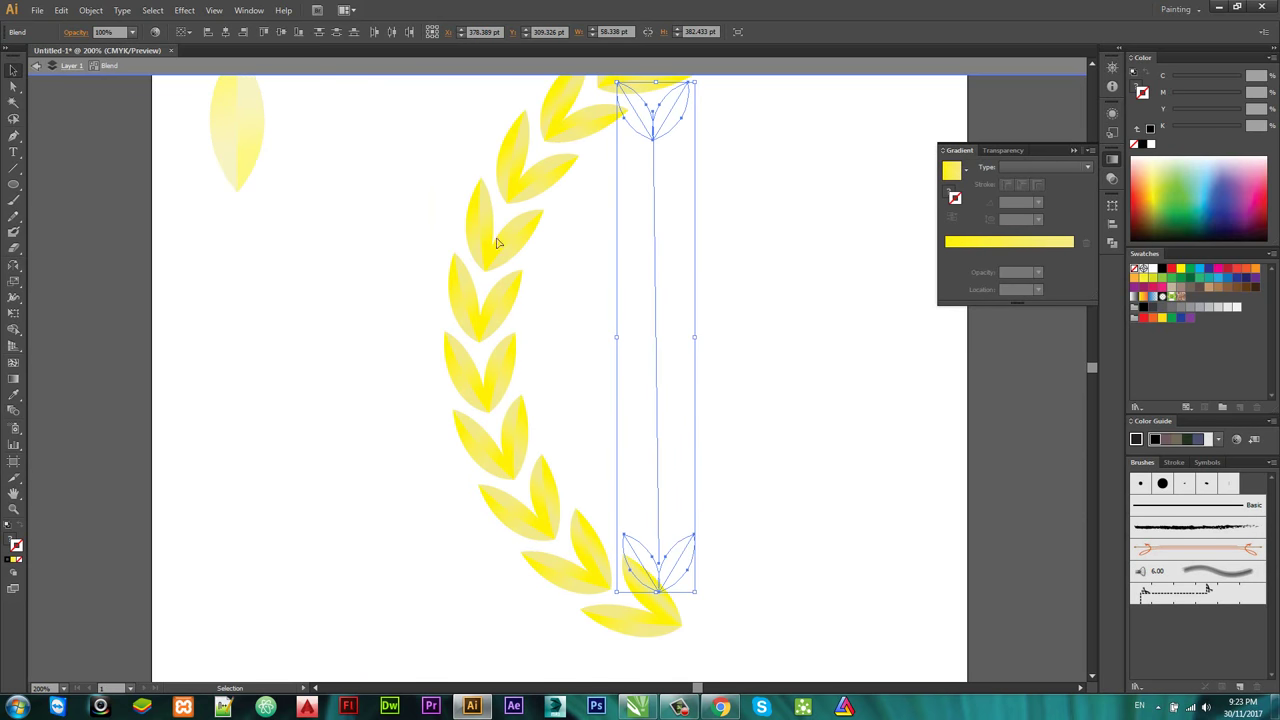
pyautogui.hotkey('ctrl', '1')
pyautogui.moveTo(663, 379)
pyautogui.mouseDown()
pyautogui.moveTo(457, 209)
pyautogui.moveTo(450, 274)
pyautogui.mouseUp()
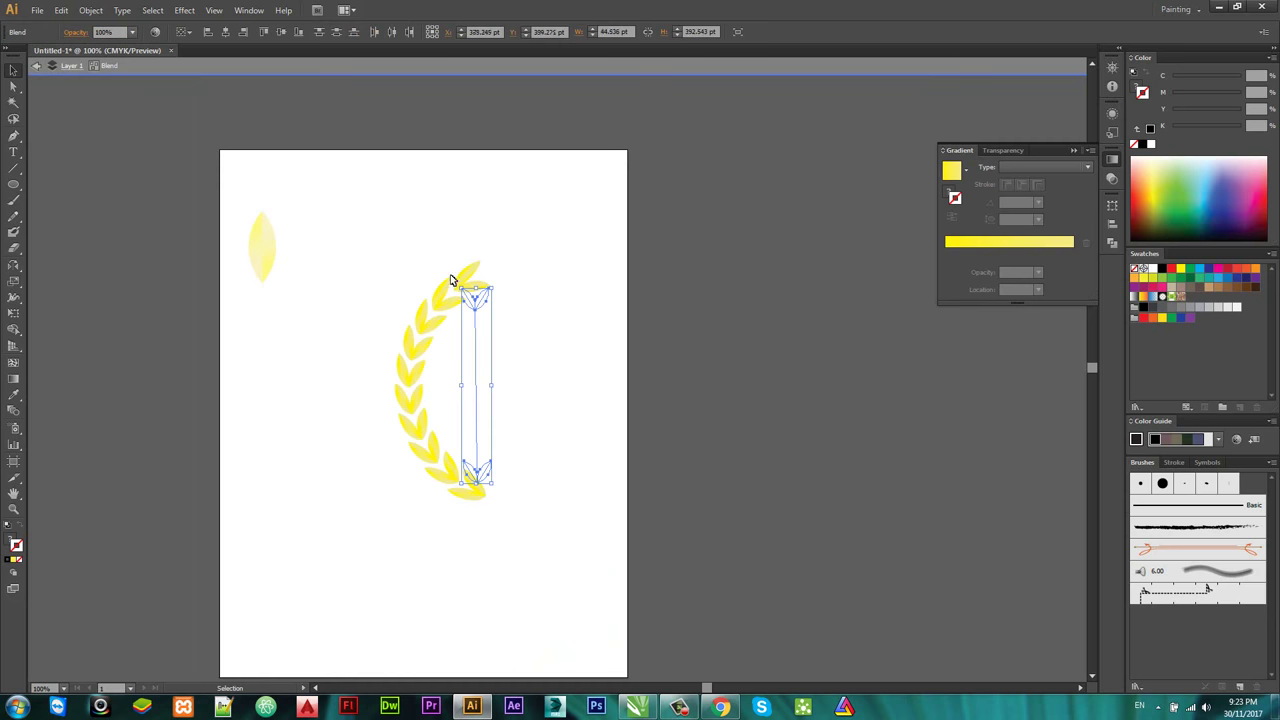
# Step: Expand the warped blend's appearance into plain shapes and ungroup the leaves
pyautogui.click(91, 10)
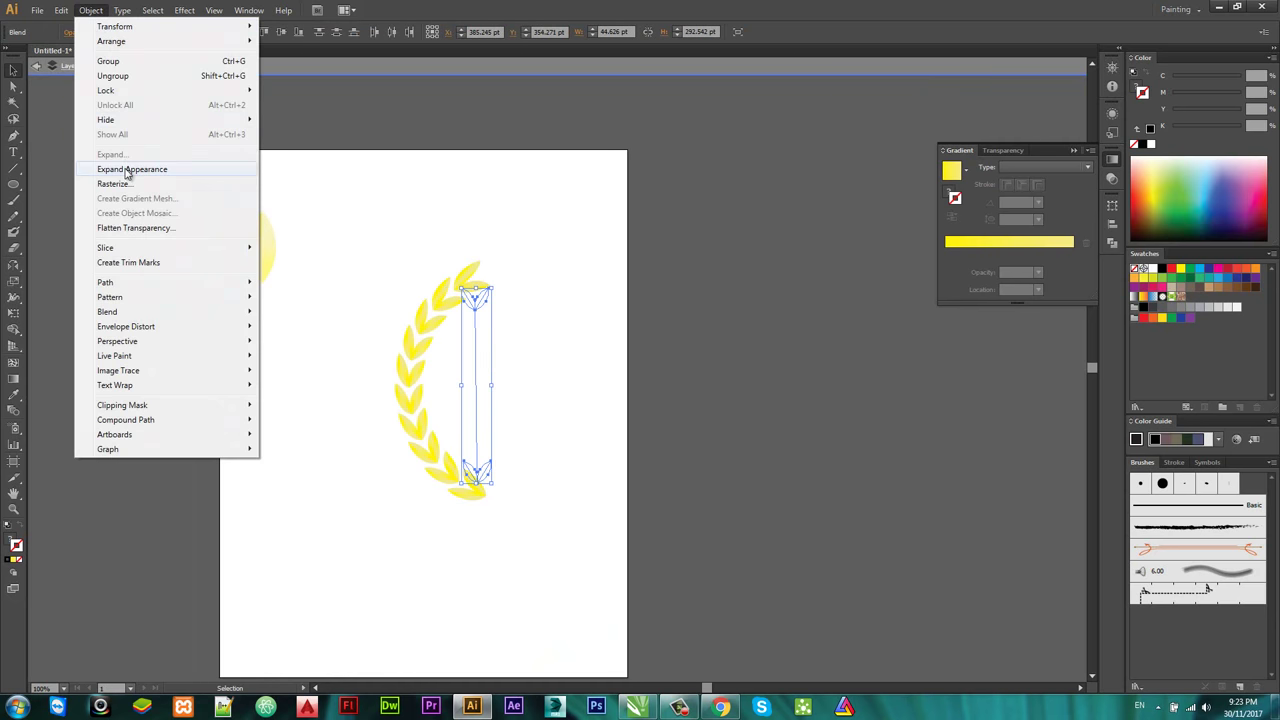
pyautogui.click(135, 175)
pyautogui.moveTo(423, 213); pyautogui.dragTo(477, 443)
pyautogui.rightClick(421, 352)
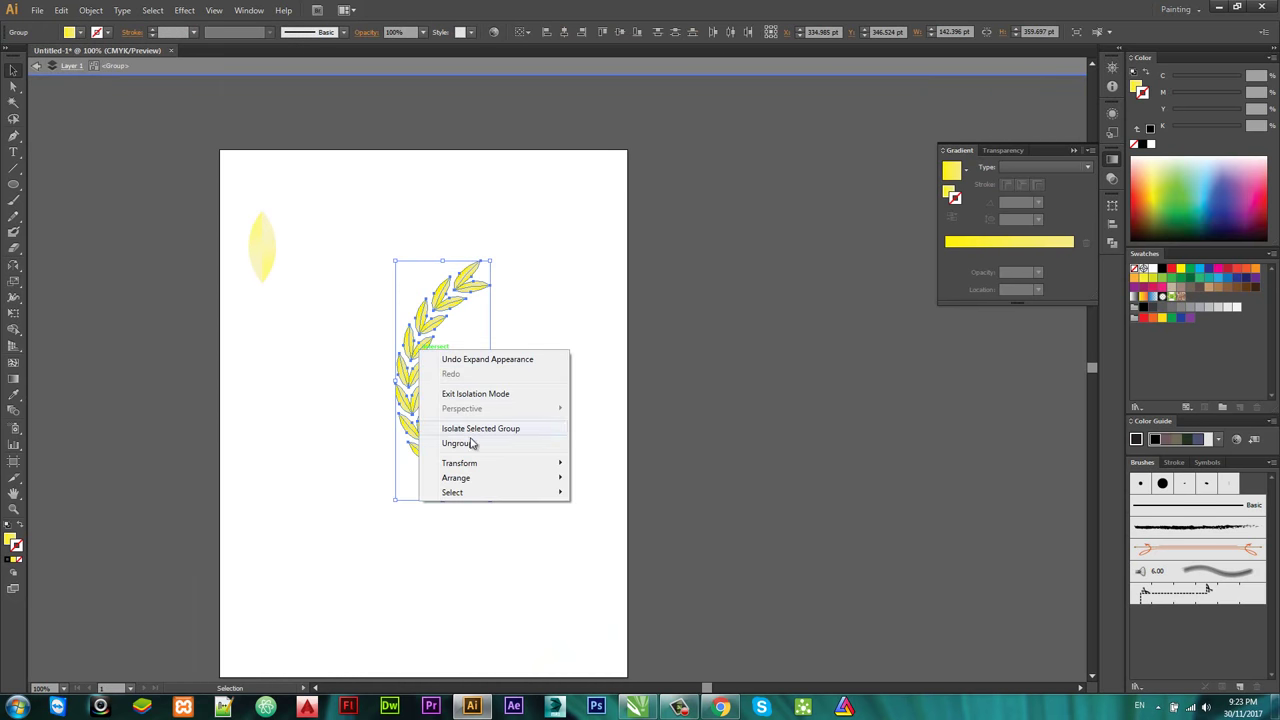
pyautogui.click(471, 443)
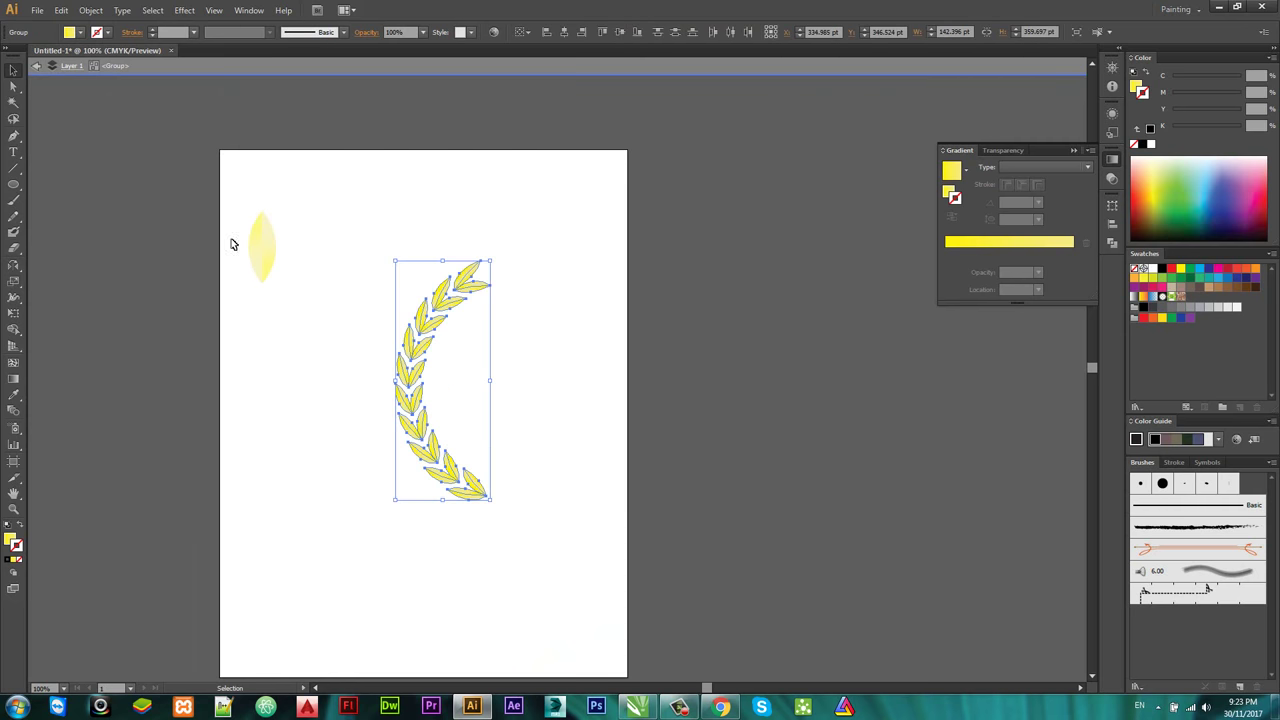
# Step: Exit isolation mode, ungroup the branch leaves again, and reselect the branch
pyautogui.doubleClick(234, 243)
pyautogui.moveTo(294, 150); pyautogui.dragTo(456, 489)
pyautogui.rightClick(433, 320)
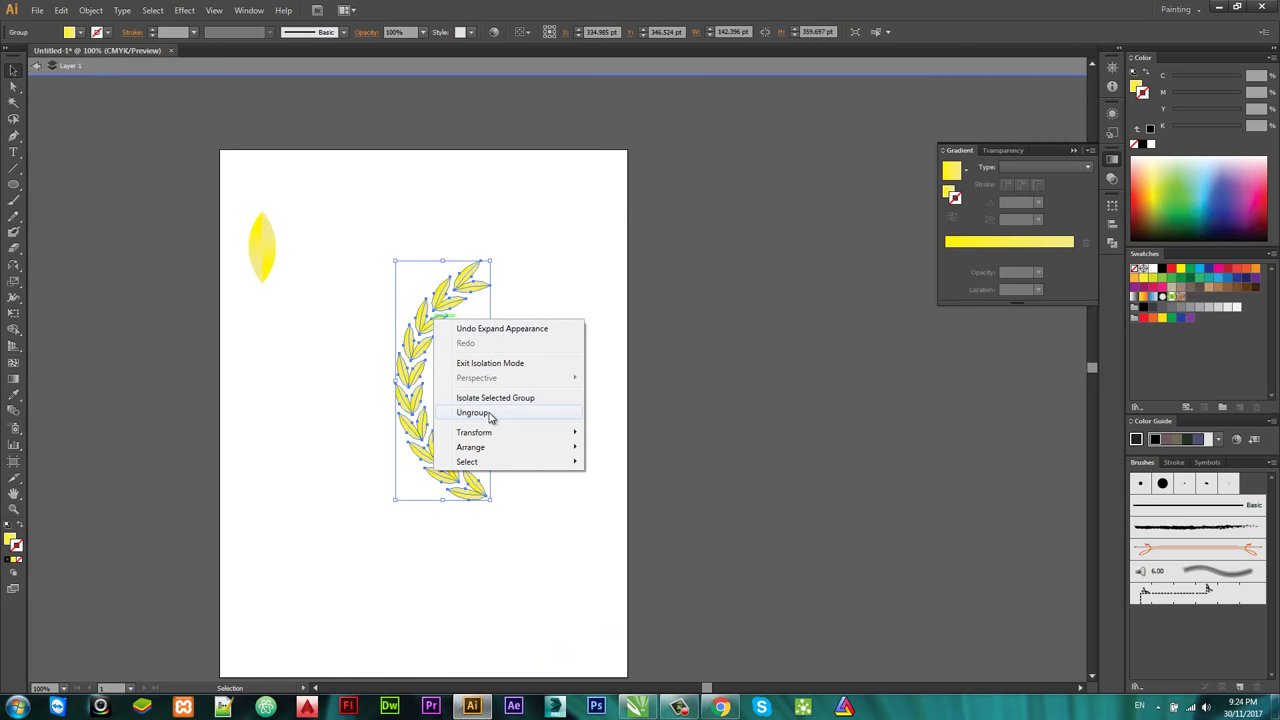
pyautogui.click(472, 364)
pyautogui.rightClick(442, 302)
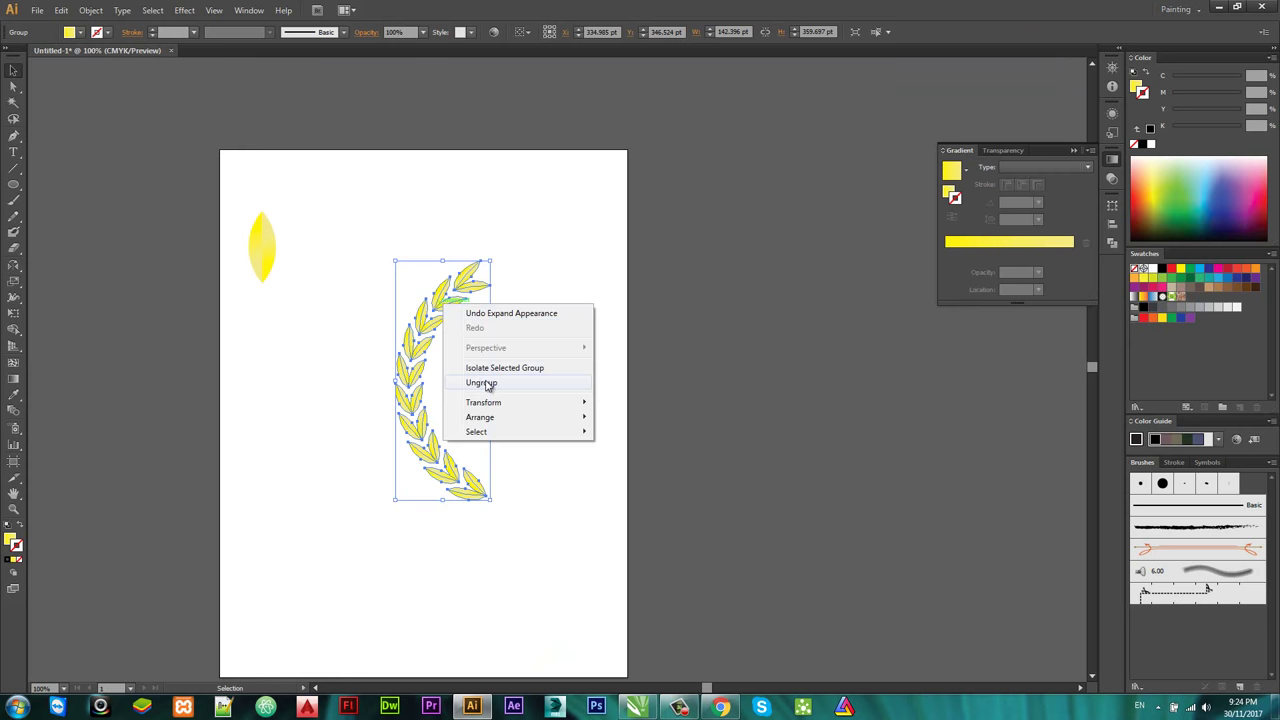
pyautogui.click(482, 384)
pyautogui.rightClick(455, 303)
pyautogui.click(449, 306)
pyautogui.click(450, 308)
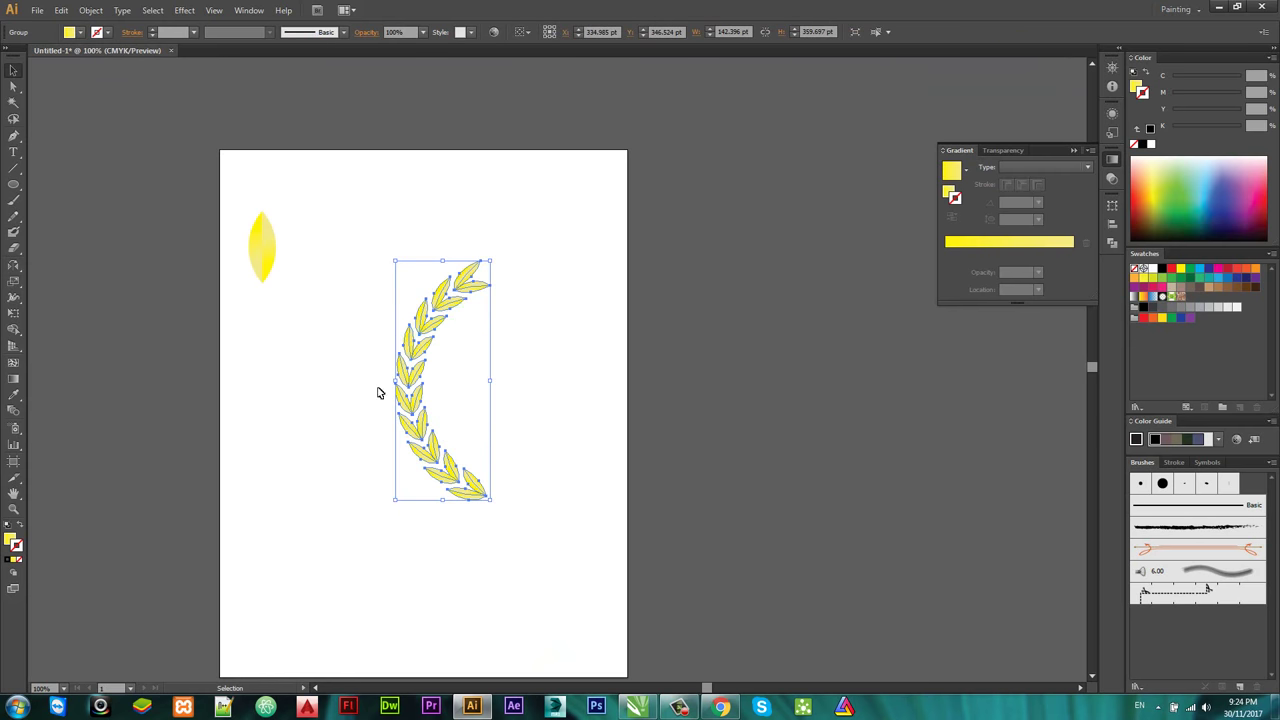
# Step: Reflect a copy of the branch across a vertical axis to its right, then select both branches
pyautogui.press('o')
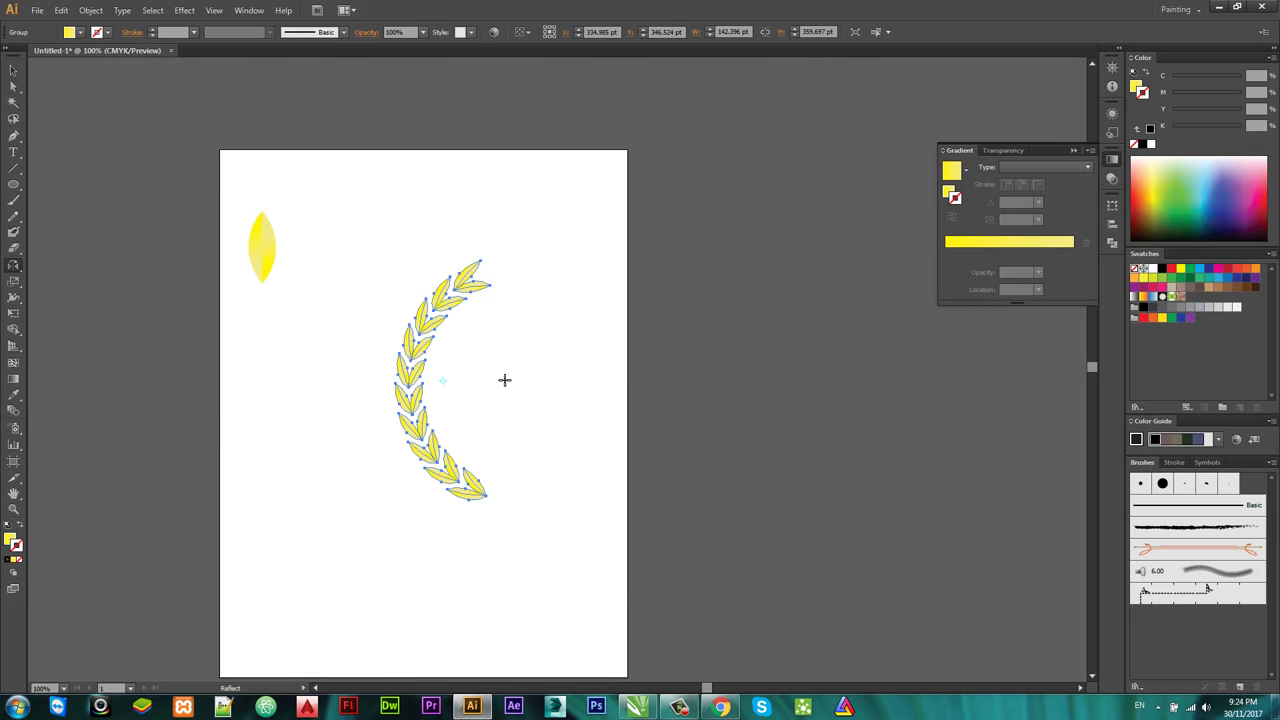
pyautogui.keyDown('alt'); pyautogui.click(518, 380); pyautogui.keyUp('alt')
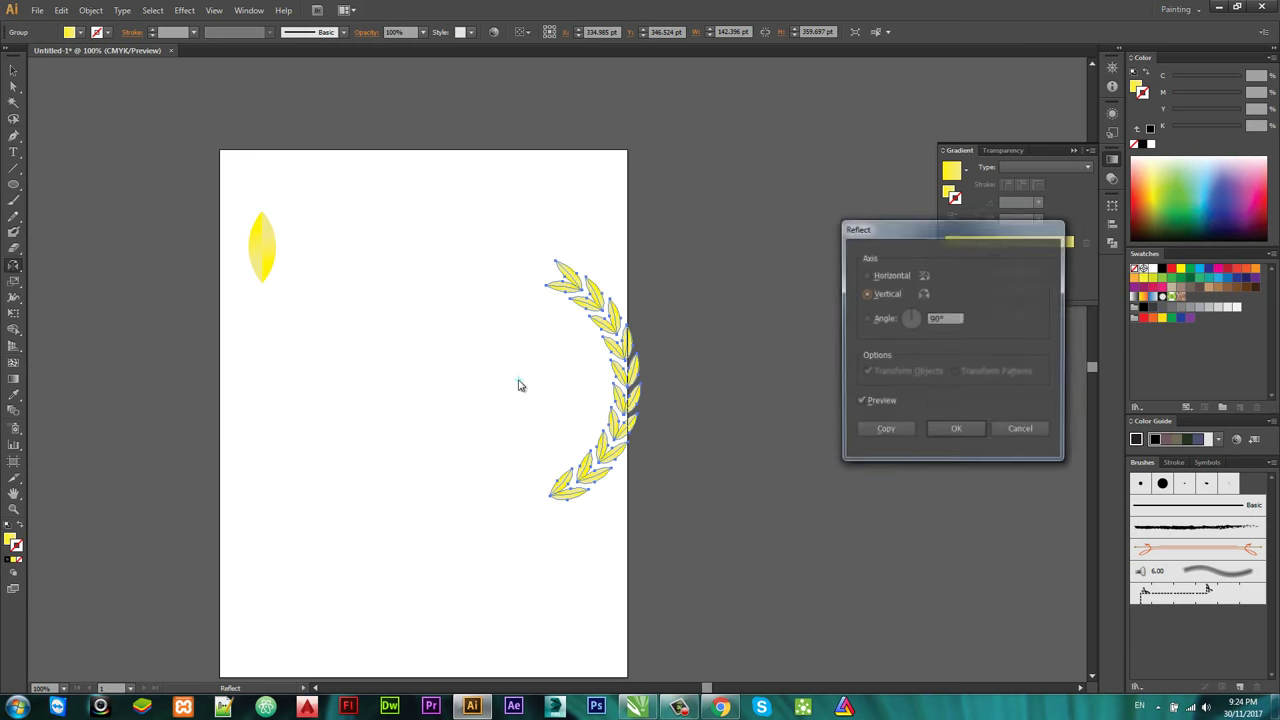
pyautogui.click(885, 430)
pyautogui.press('v')
pyautogui.click(380, 197)
pyautogui.moveTo(380, 197); pyautogui.dragTo(687, 535)
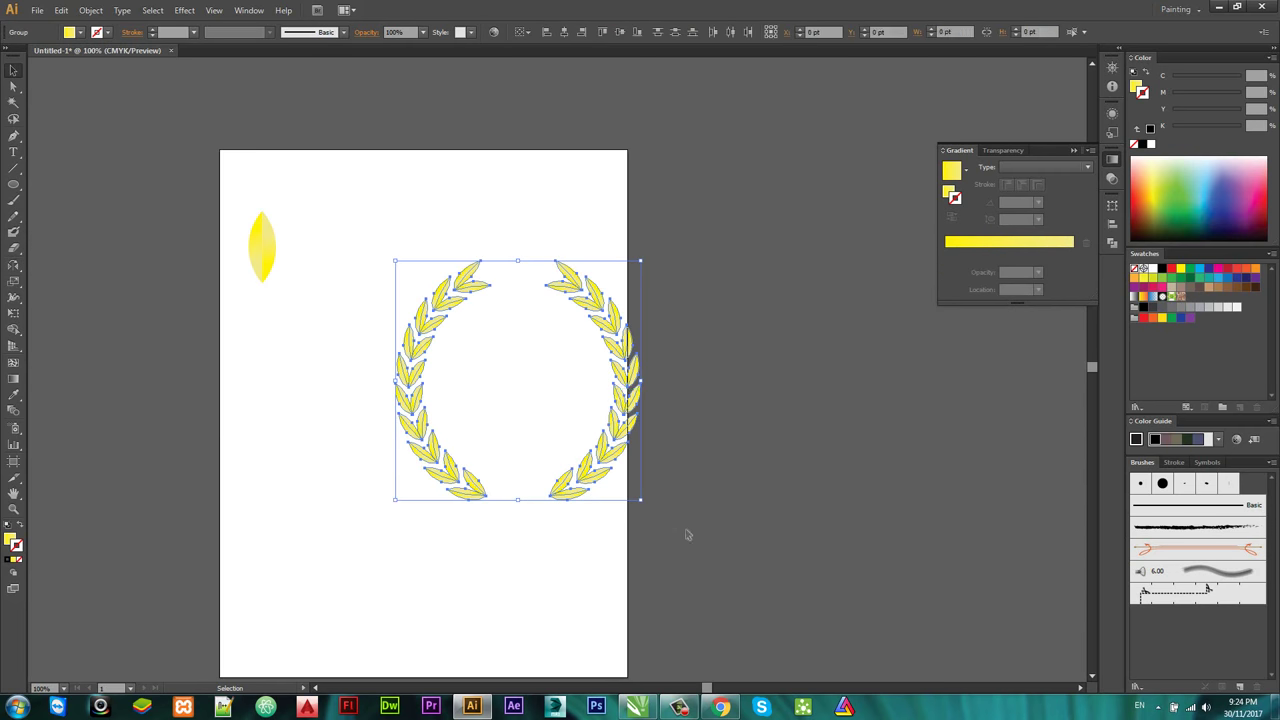